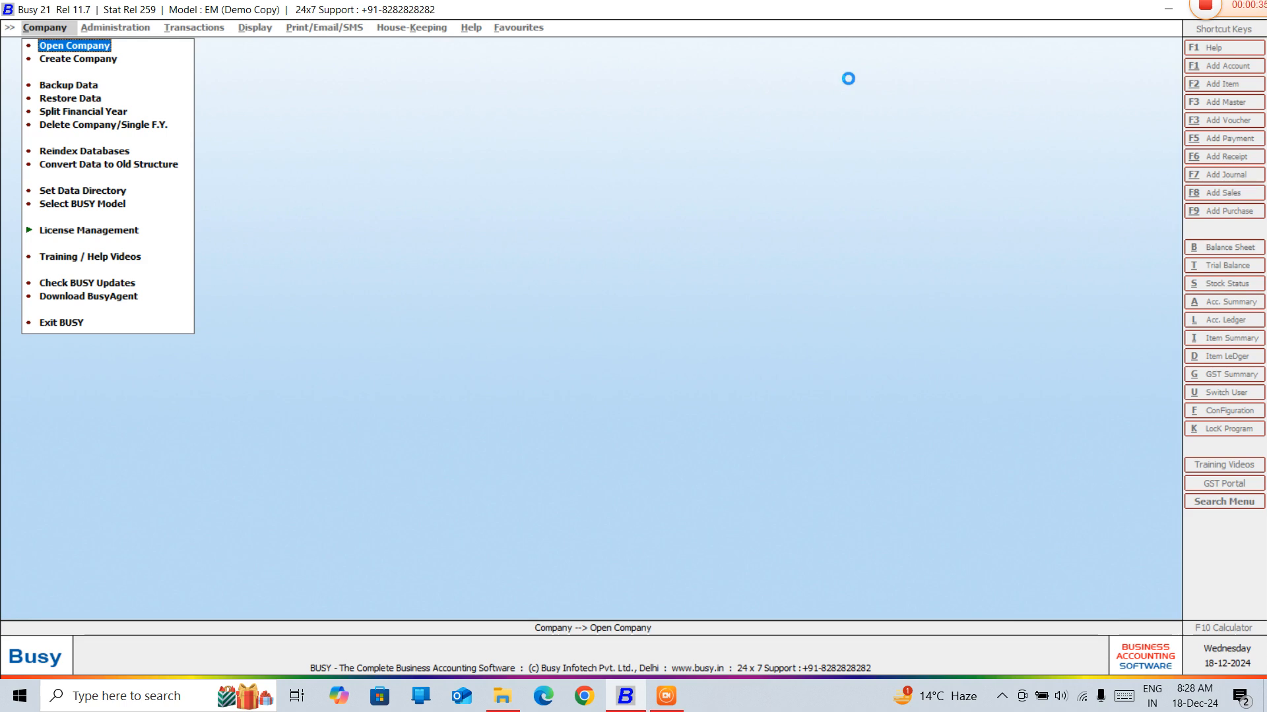
Open the company OM ELECTRONICS.
key("Return")
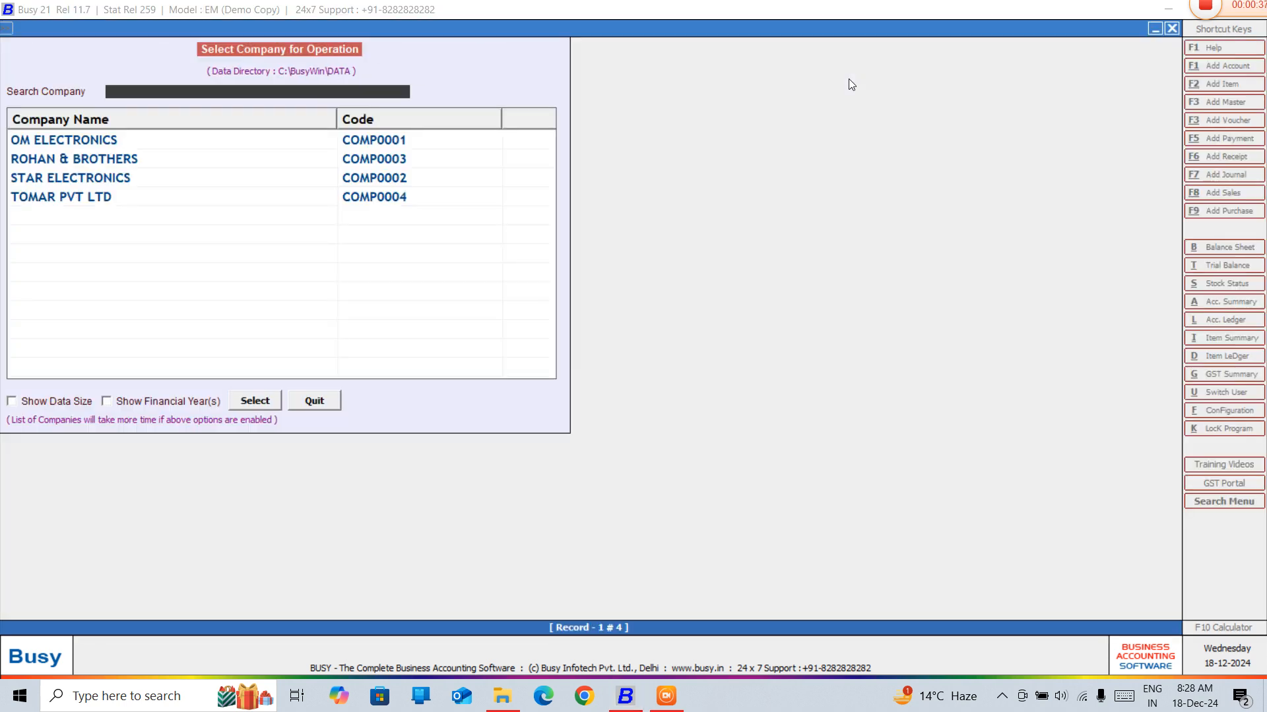
key("Return")
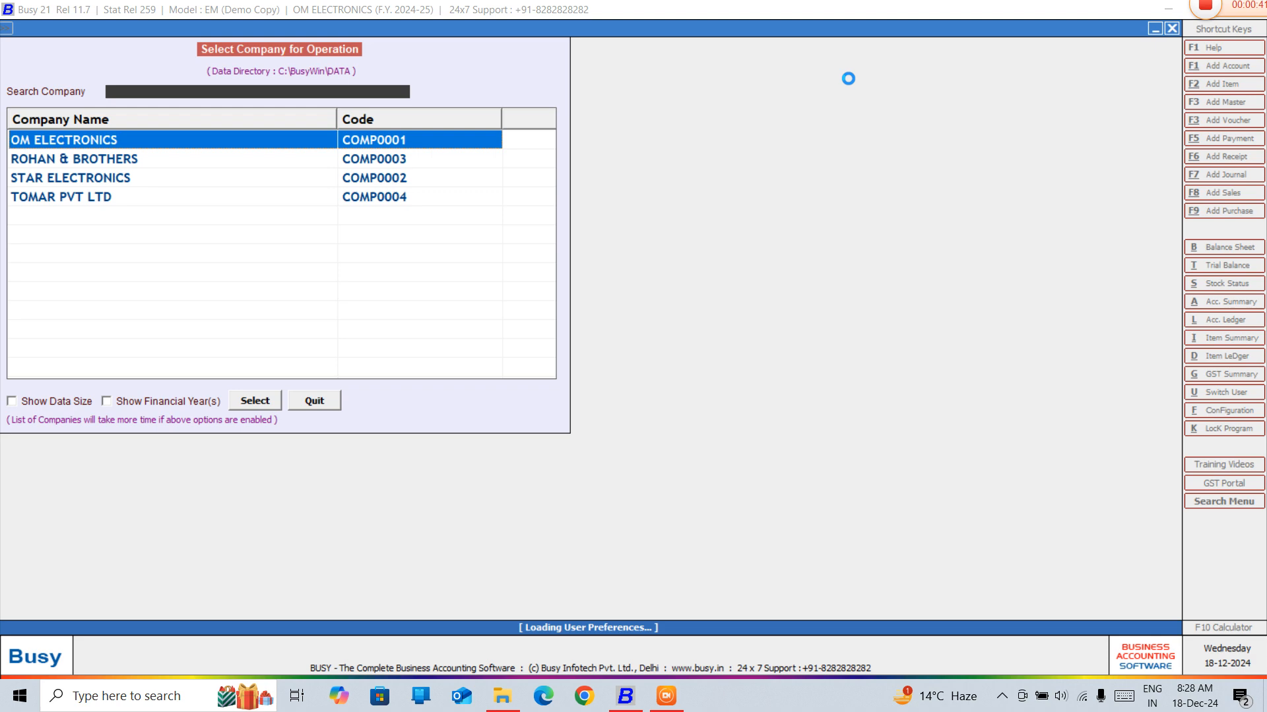
Locate the One Item - Group of Parties report within Issue-Receipt Analysis.
key("Right")
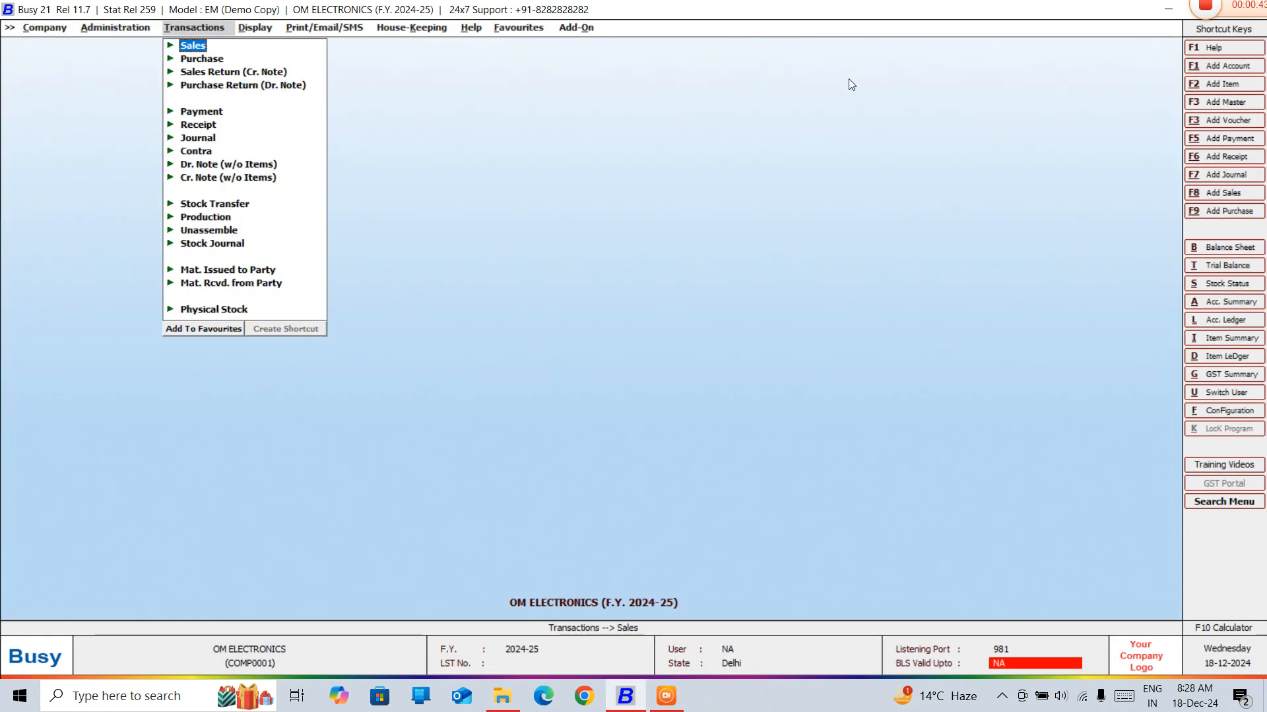
key("Right")
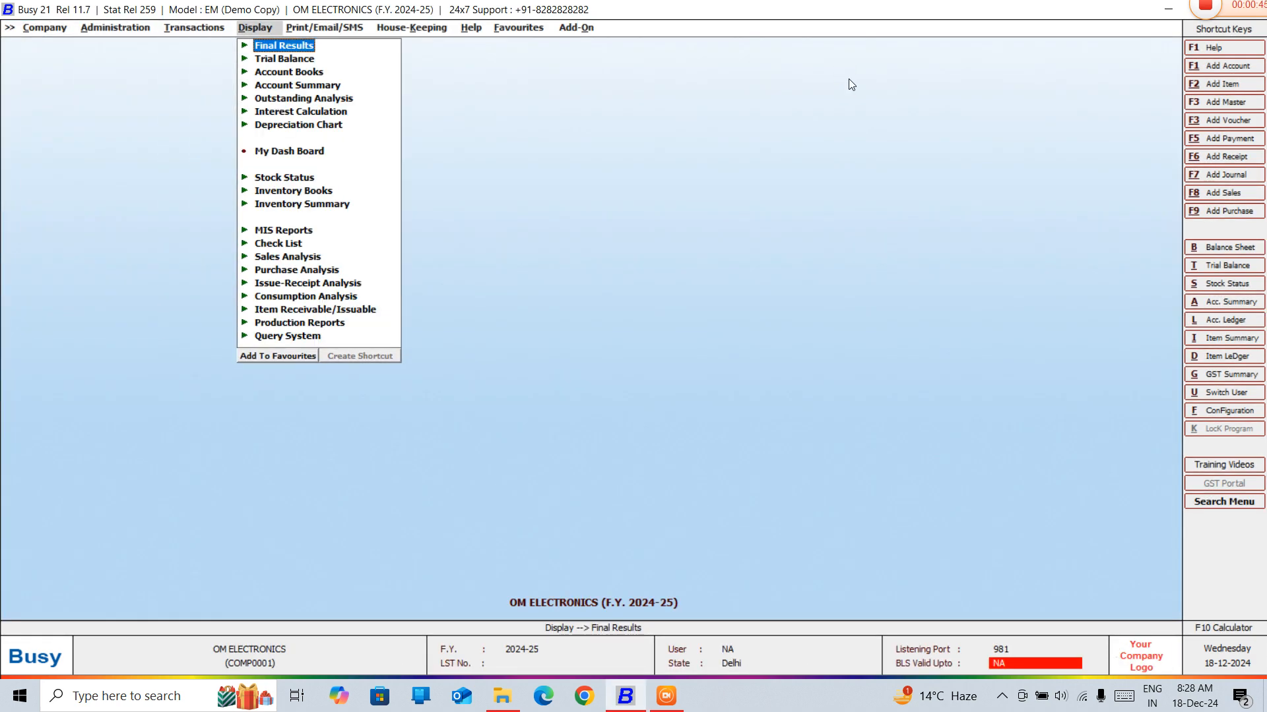
key("Down")
key("Down")
key("Down")
key("Down")
key("Down")
key("Down")
key("Down")
key("Down")
key("Down")
key("Down")
key("Down")
key("Down")
key("Down")
key("Down")
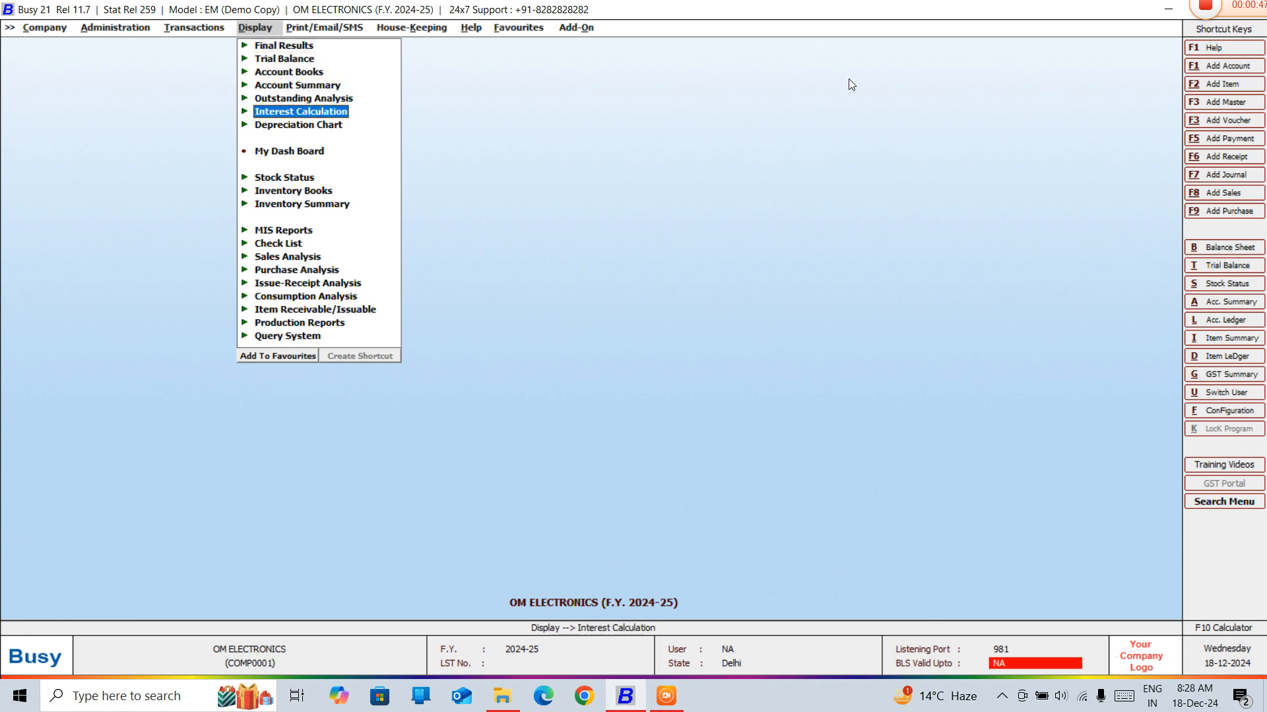
key("Down")
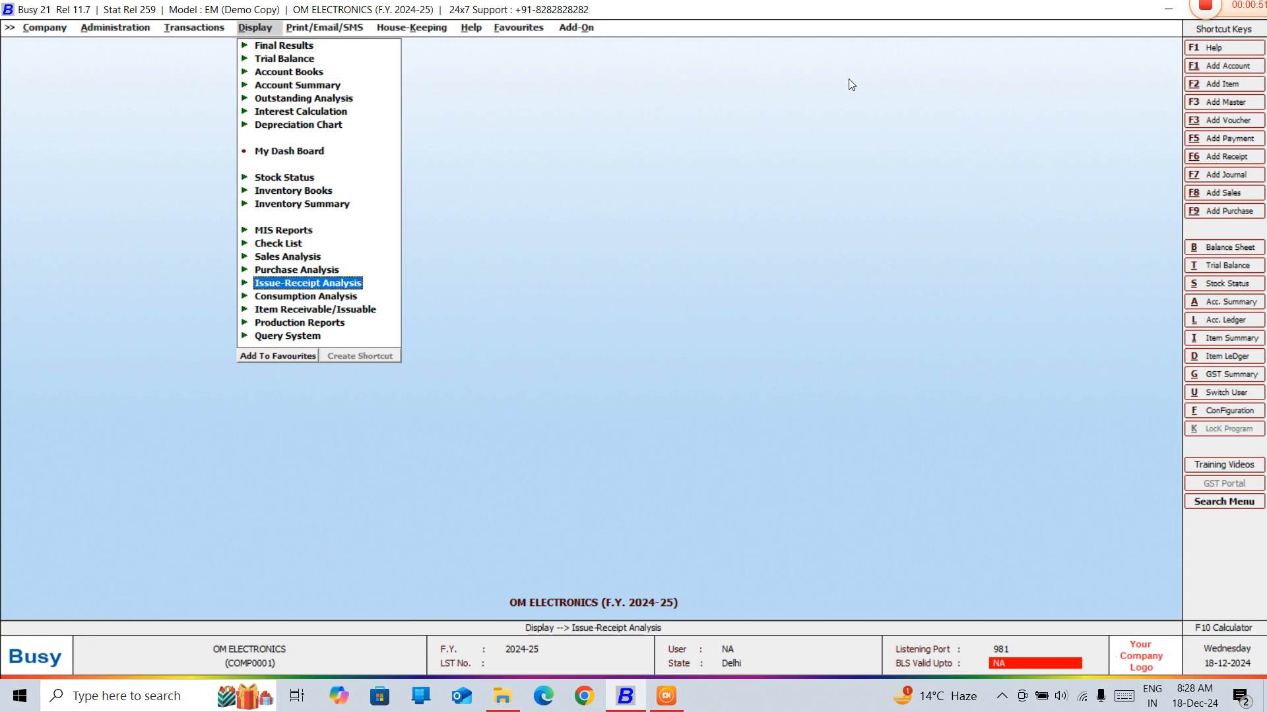
key("Return")
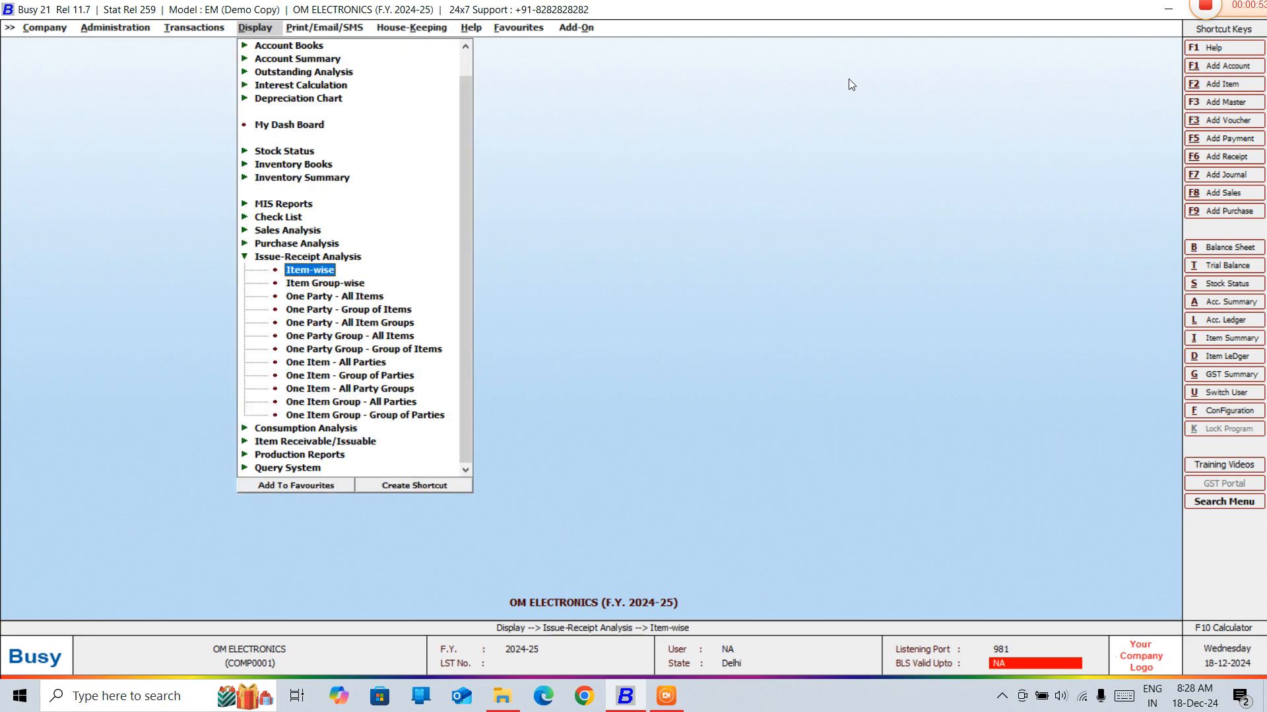
key("Down")
key("Down")
key("Down")
key("Down")
key("Down")
key("Down")
key("Down")
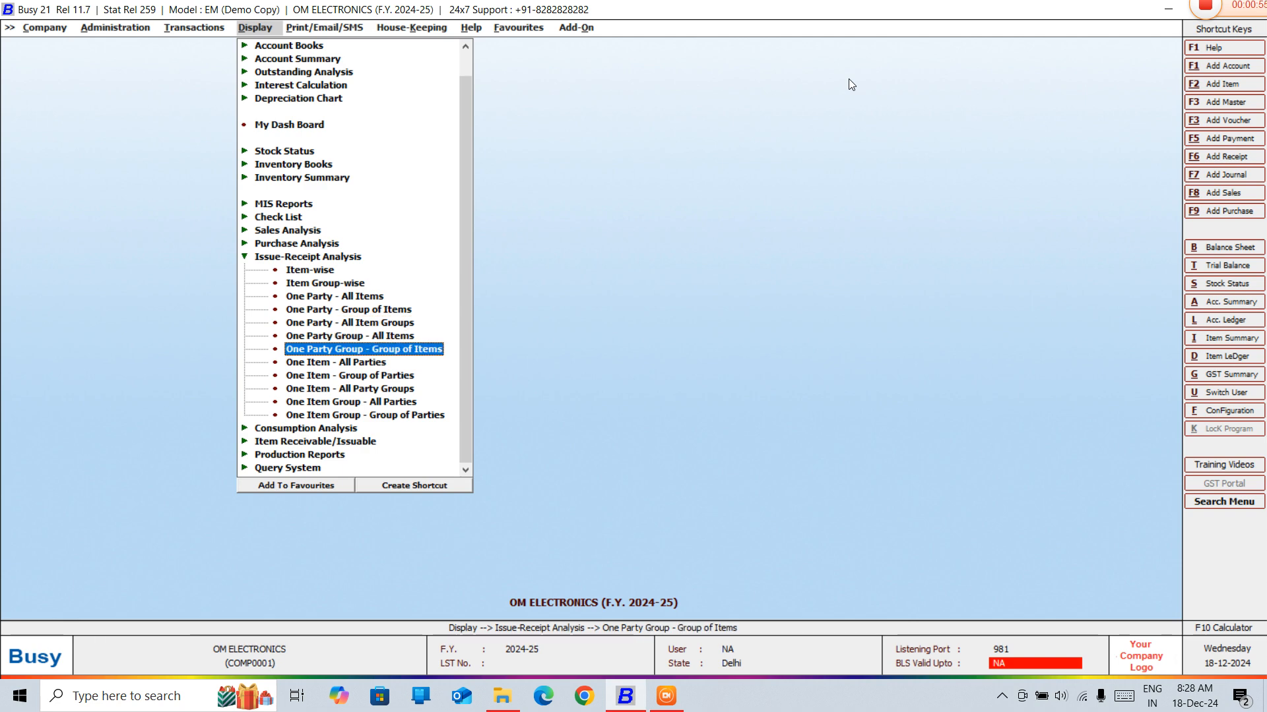
key("Down")
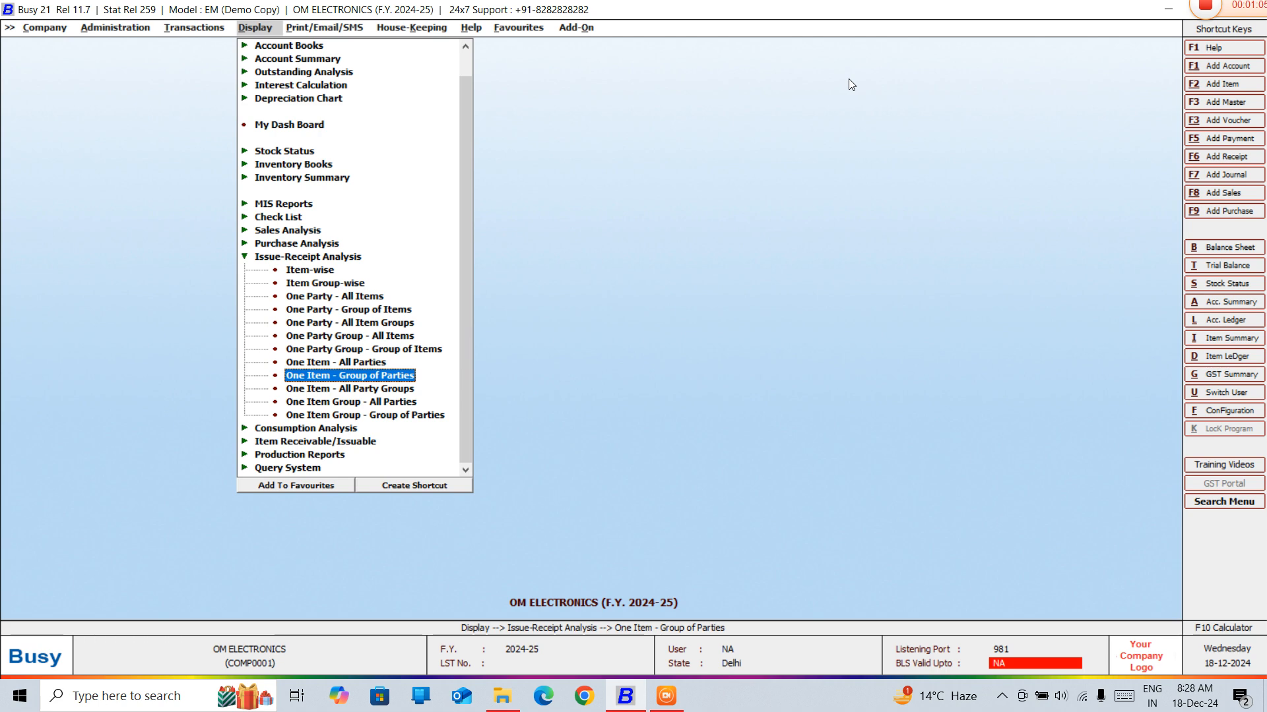
Open the list of account group masters.
key("Left")
key("Left")
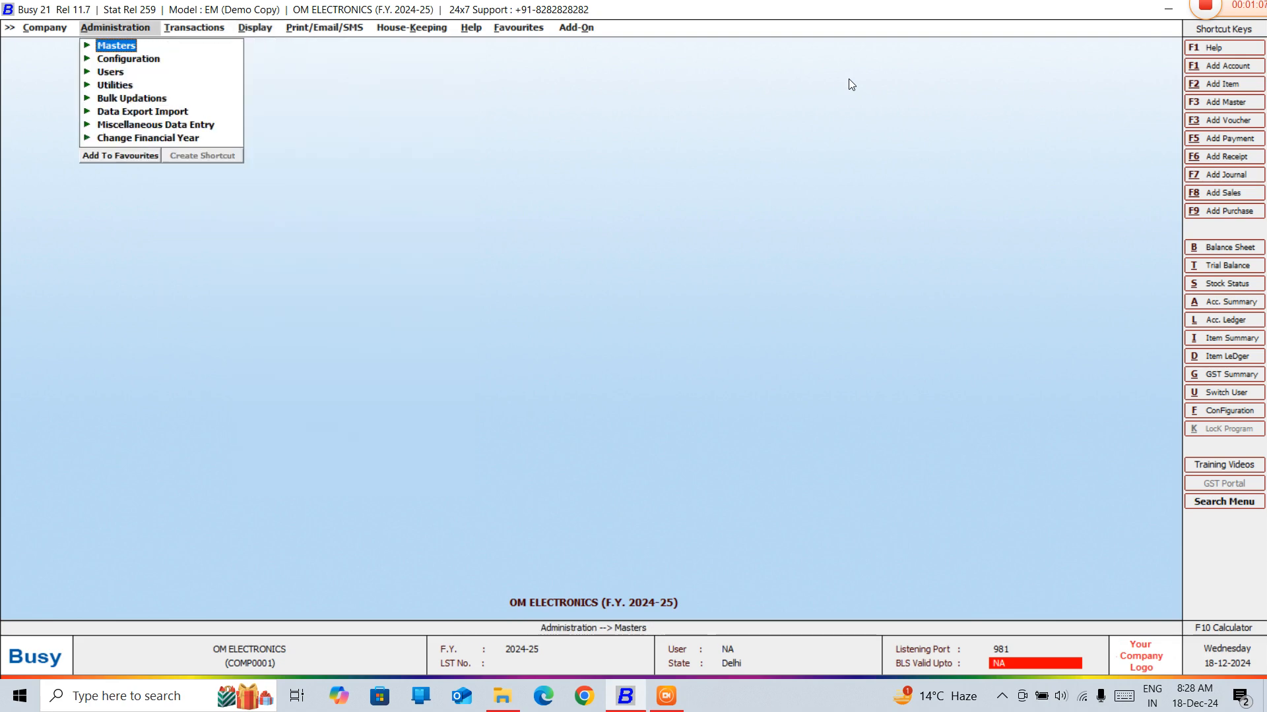
key("Return")
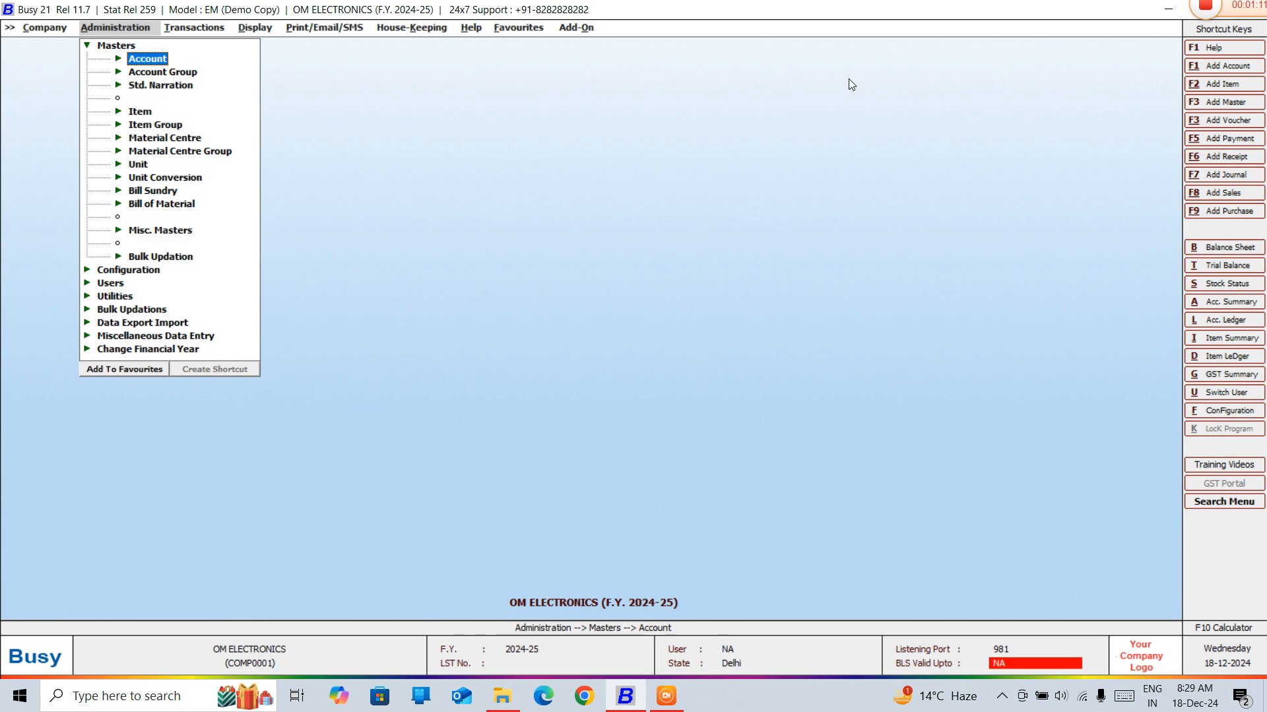
key("Down")
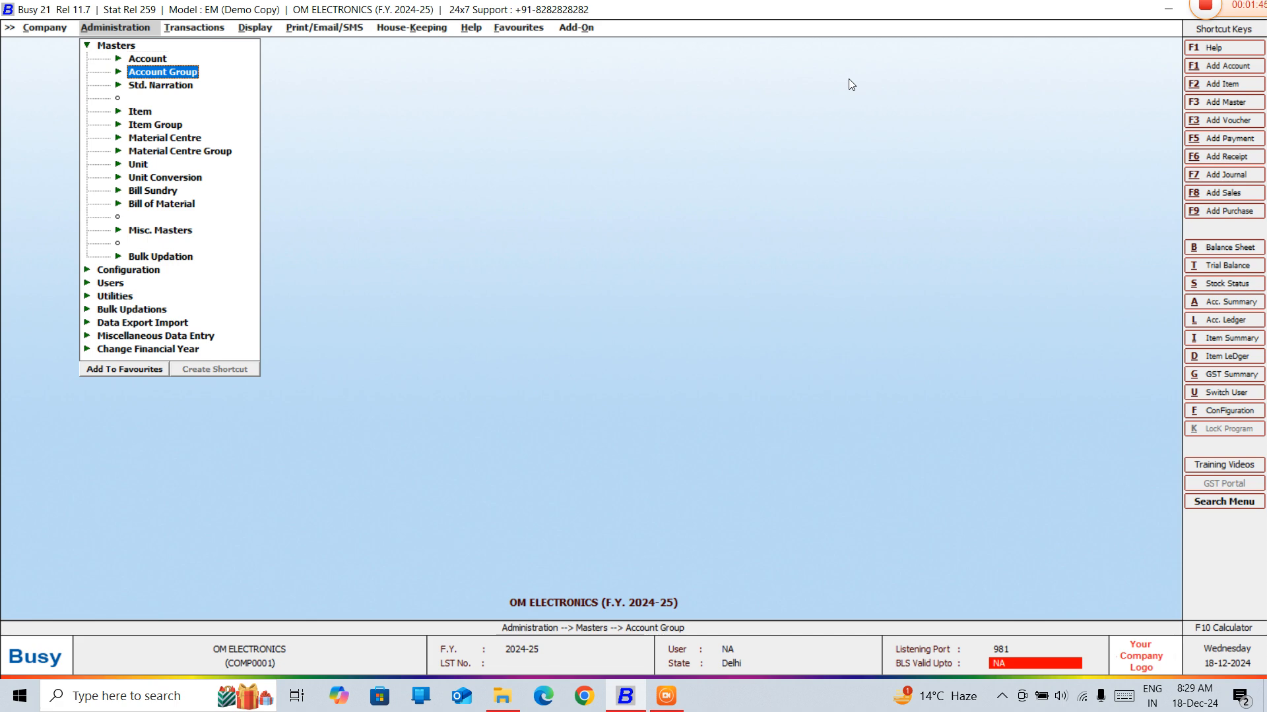
key("Return")
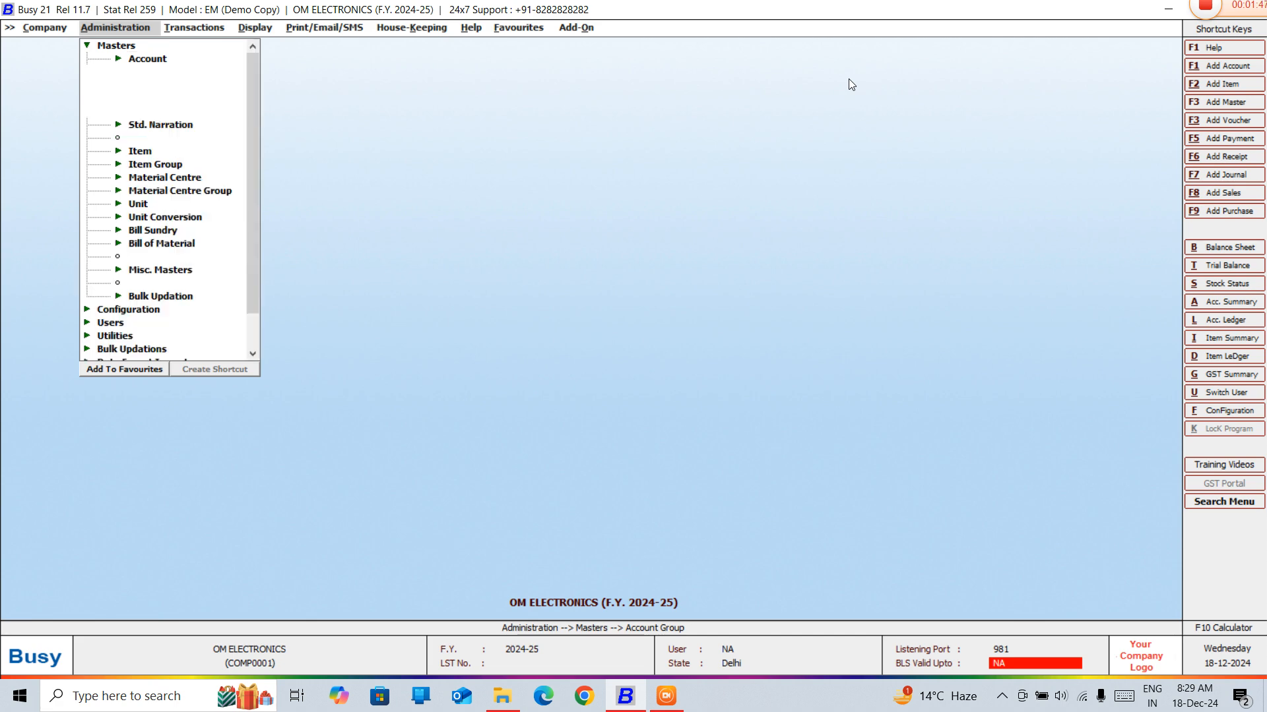
key("Down")
key("Down")
key("Down")
key("Return")
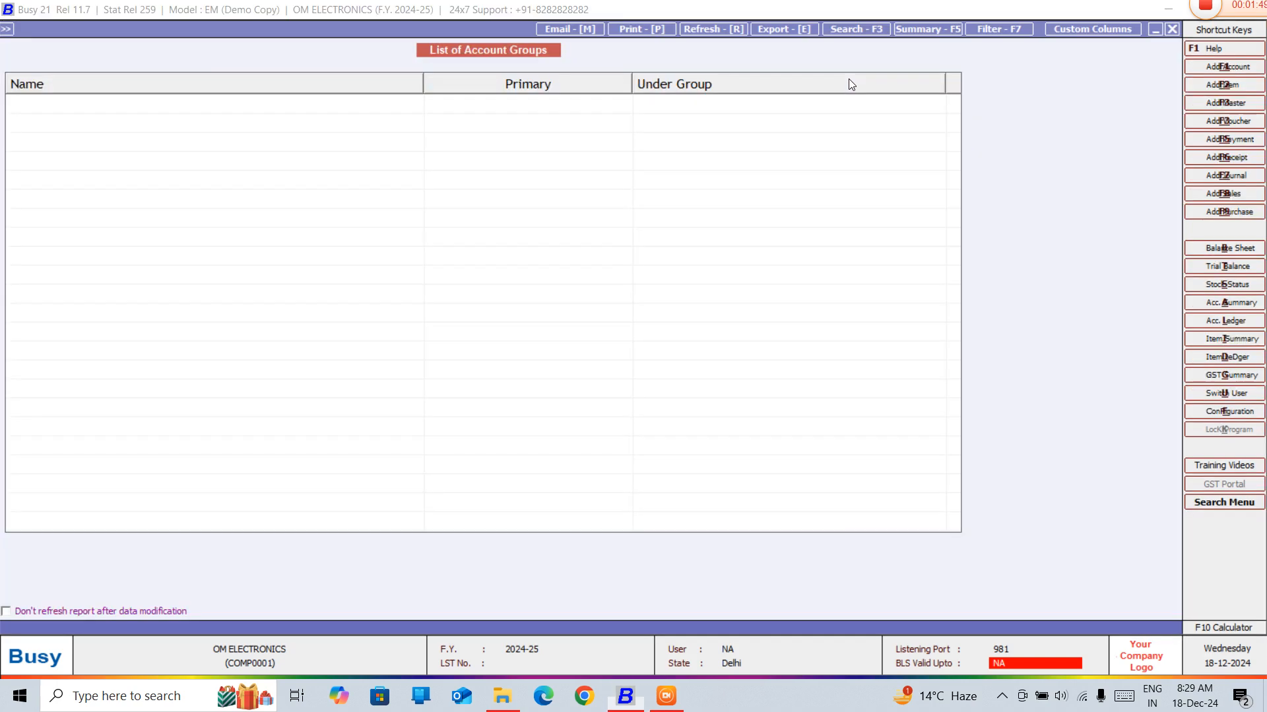
Review the account groups and their parent groups down to the last entry, and close the list.
key("Down")
key("Up")
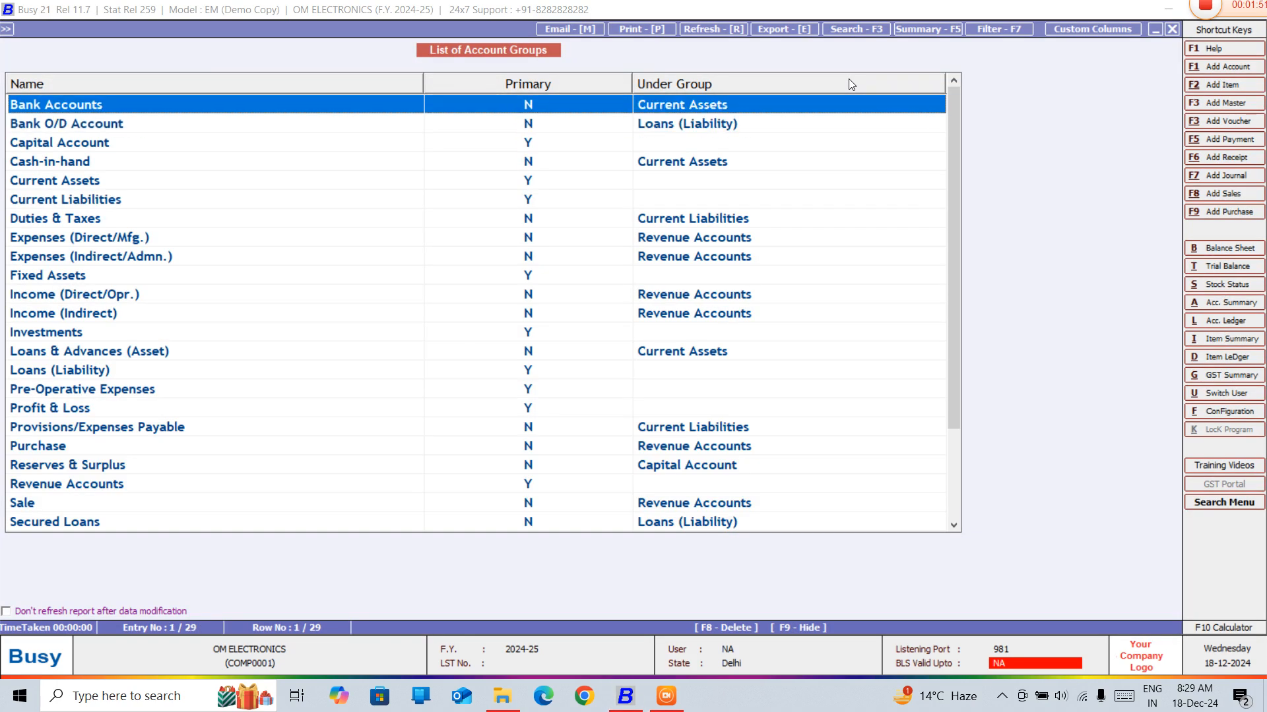
key("Down")
key("Down")
key("Down")
key("Down")
key("Down")
key("Down")
key("Down")
key("Down")
key("Down")
key("Down")
key("Down")
key("Down")
key("Down")
key("Down")
key("Down")
key("Down")
key("Down")
key("Down")
key("Down")
key("Down")
key("Down")
key("Down")
key("Down")
key("Down")
key("Down")
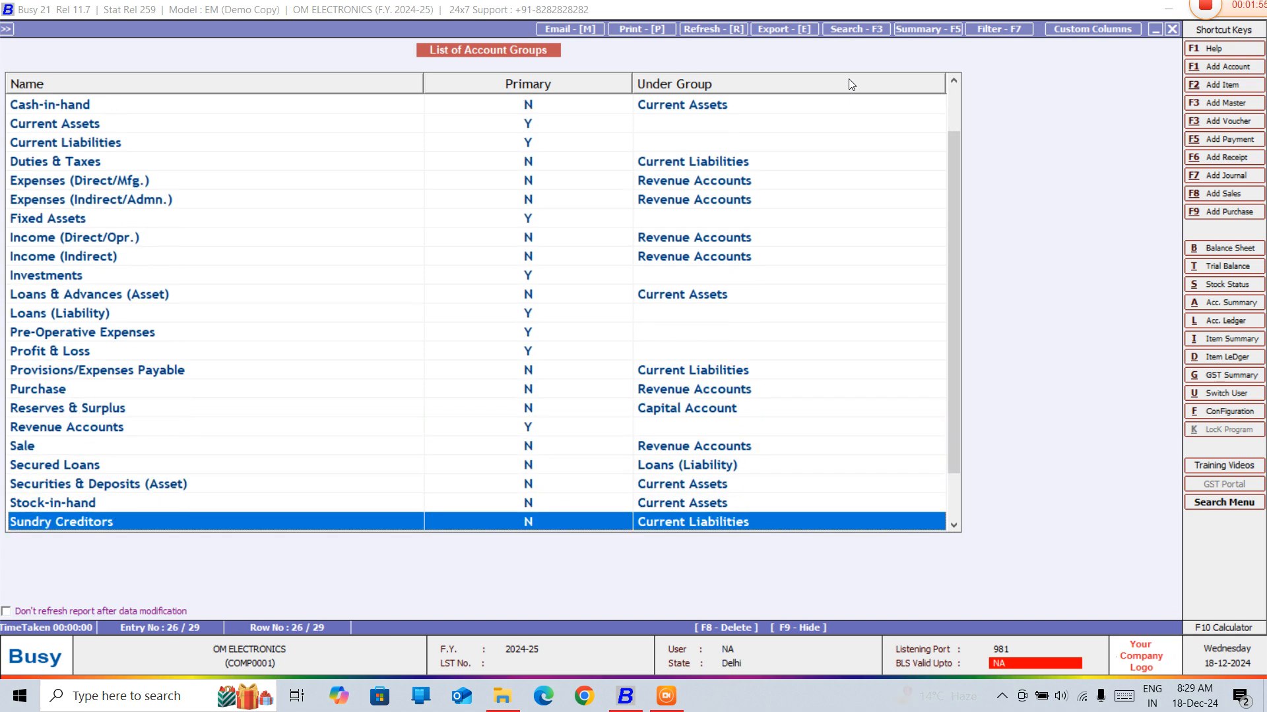
key("Down")
key("Down")
key("Down")
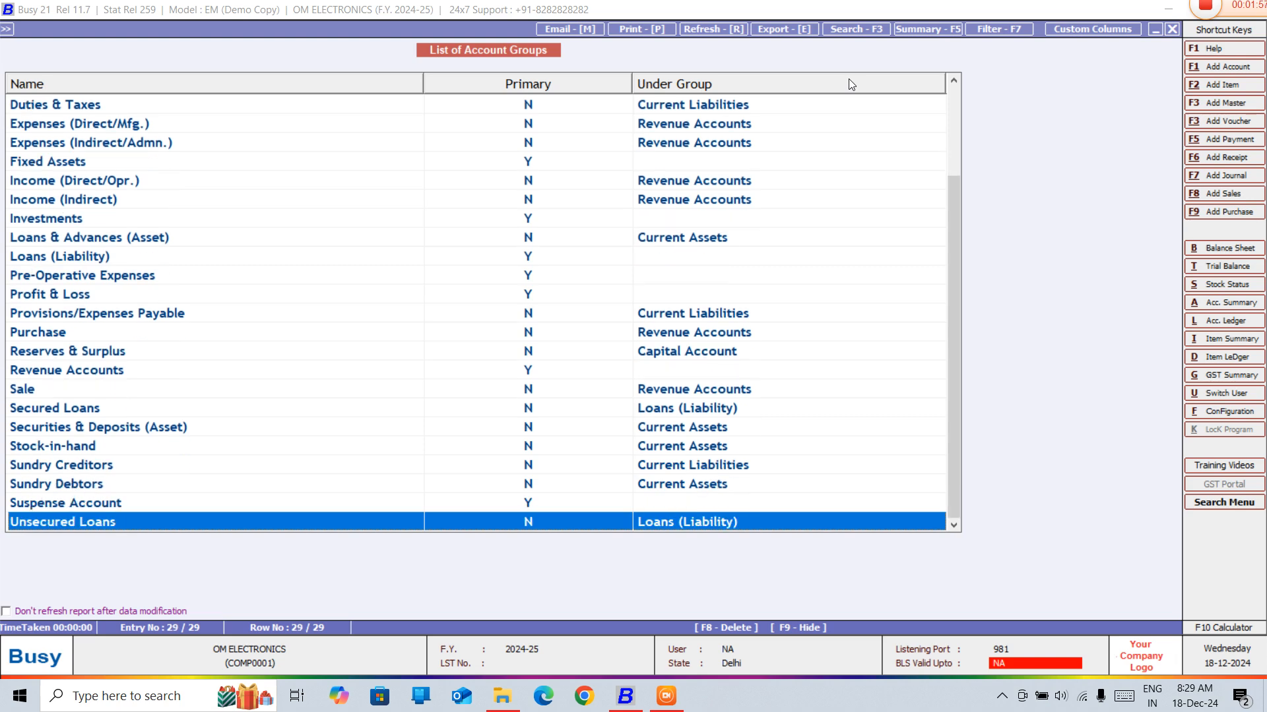
key("Escape")
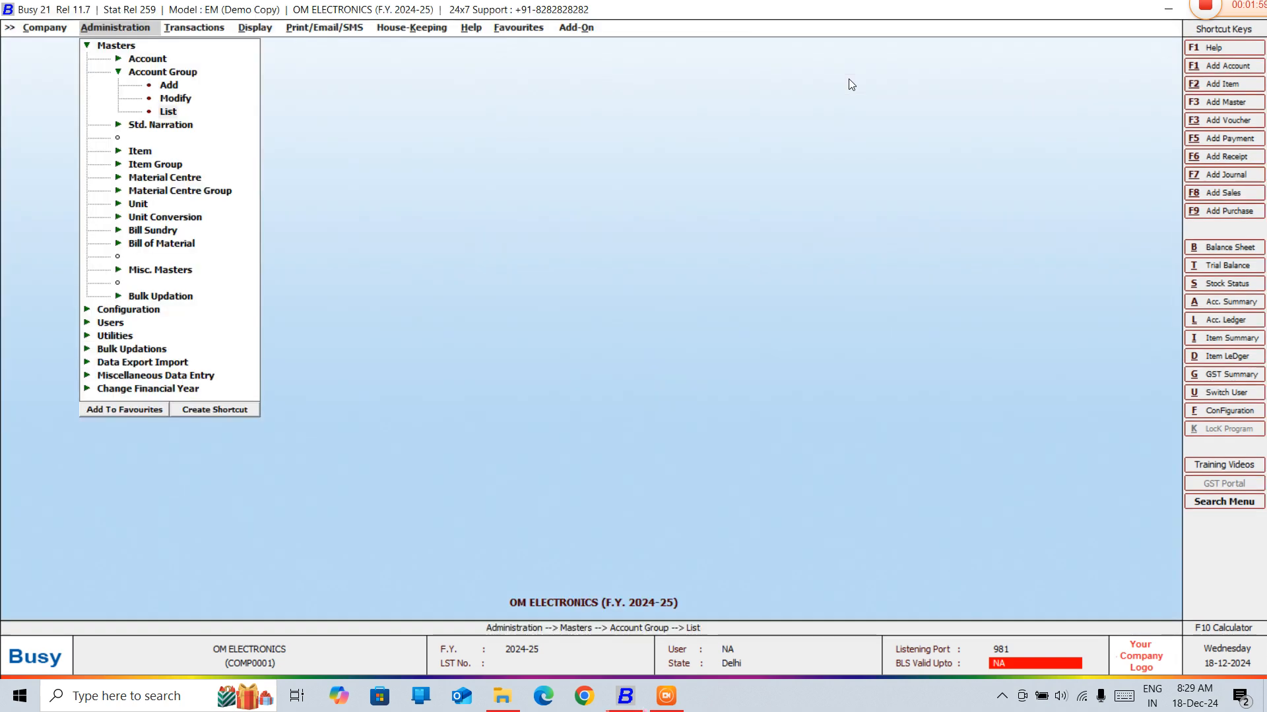
key("Escape")
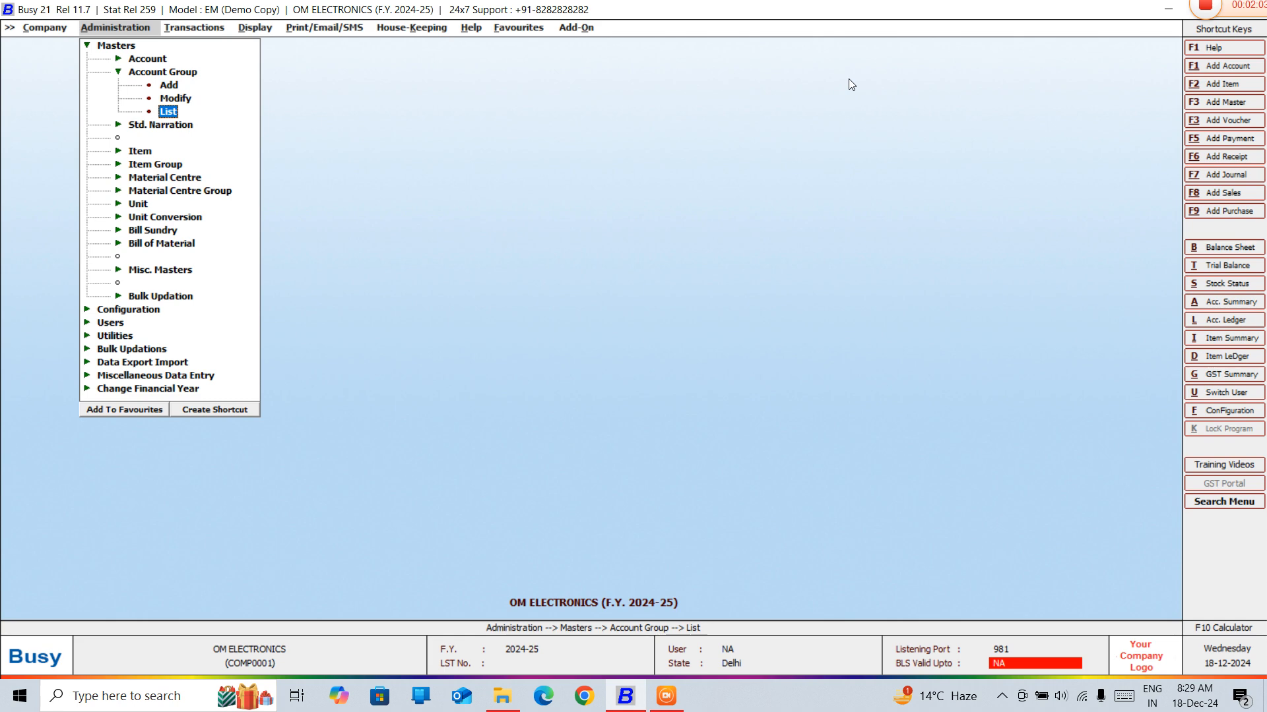
Open the list of item masters.
key("Down")
key("Down")
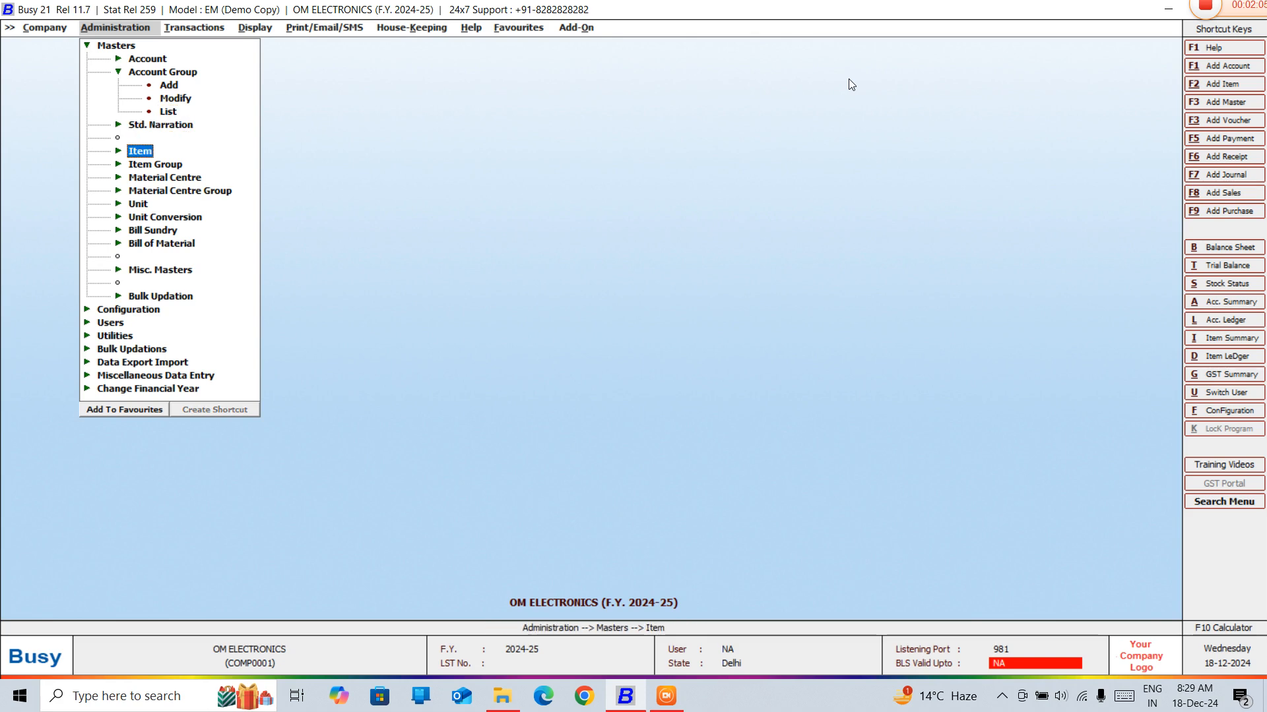
key("Return")
key("Down")
key("Down")
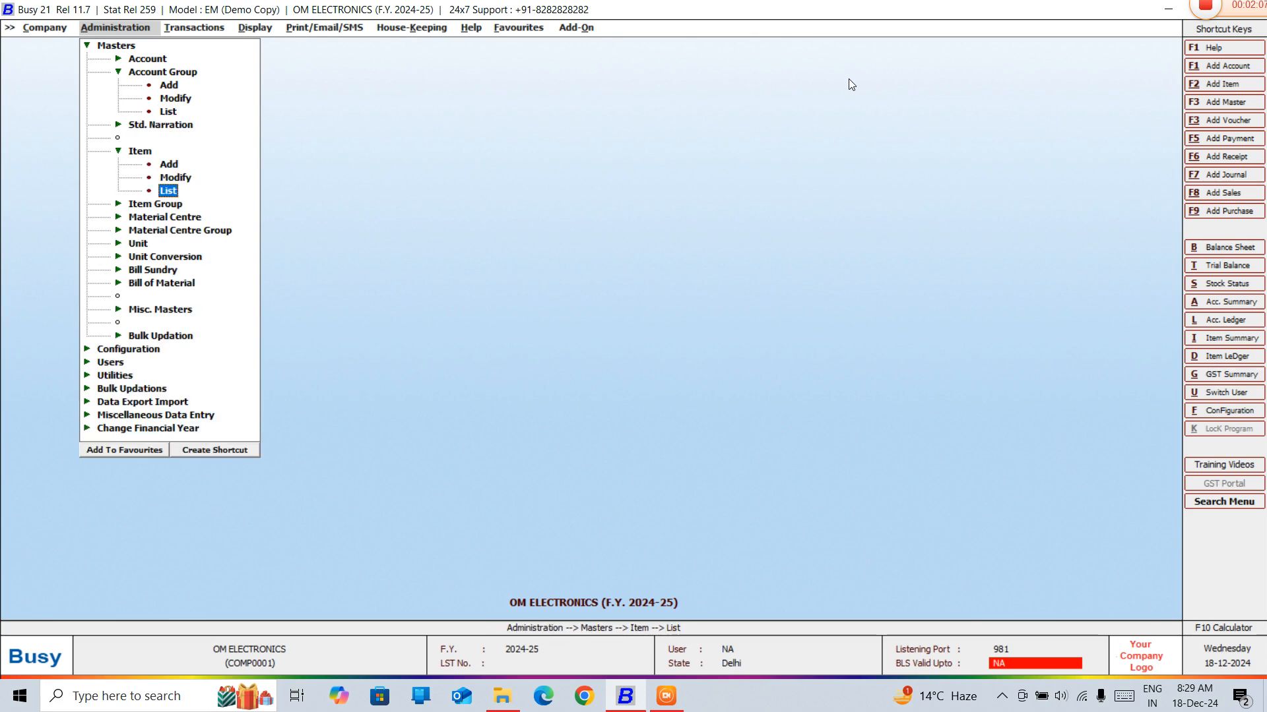
key("Return")
key("Return")
key("Return")
key("Return")
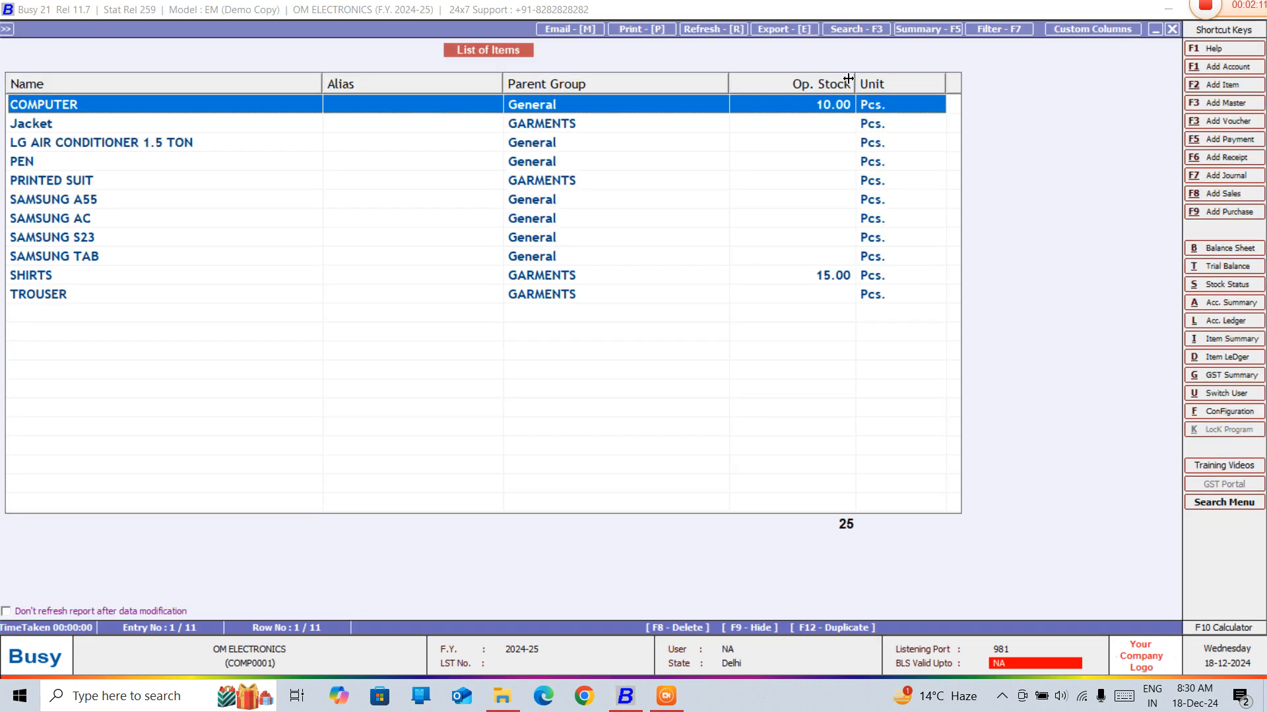
Review the items with their parent groups and opening stock down to the last entry, and close the list.
key("Down")
key("Down")
key("Down")
key("Down")
key("Down")
key("Down")
key("Down")
key("Down")
key("Down")
key("Down")
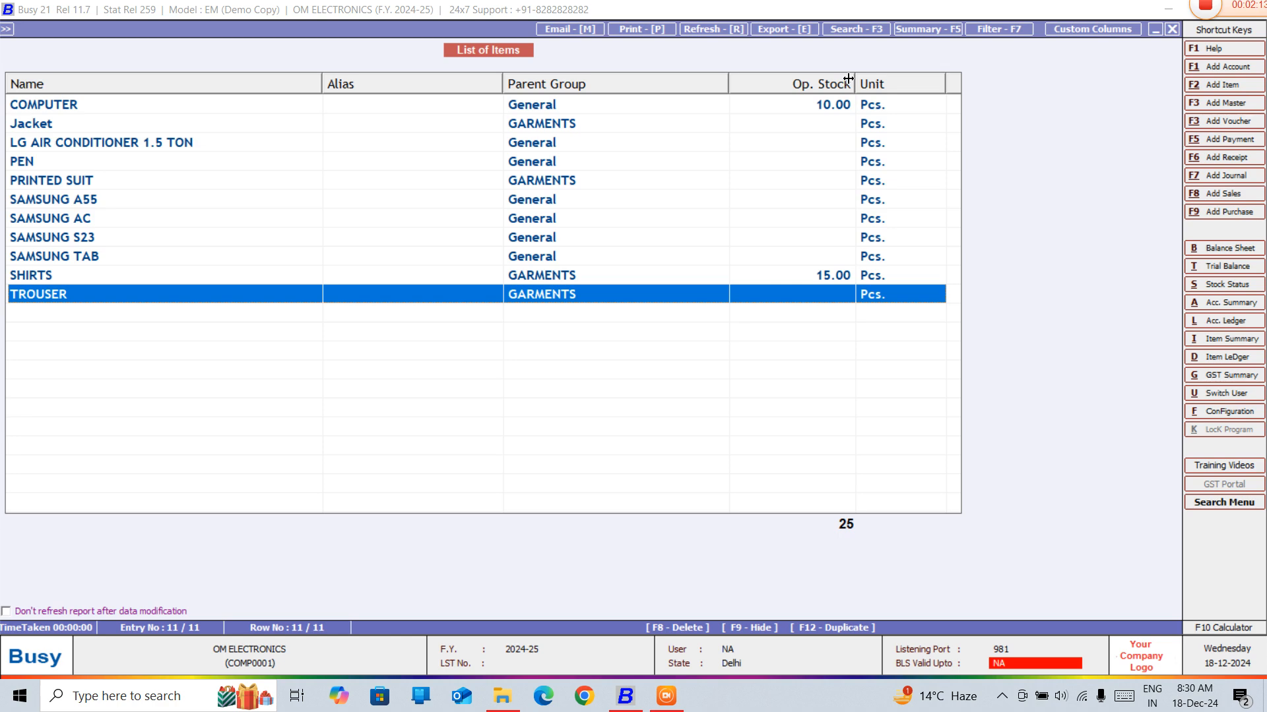
key("Escape")
key("Escape")
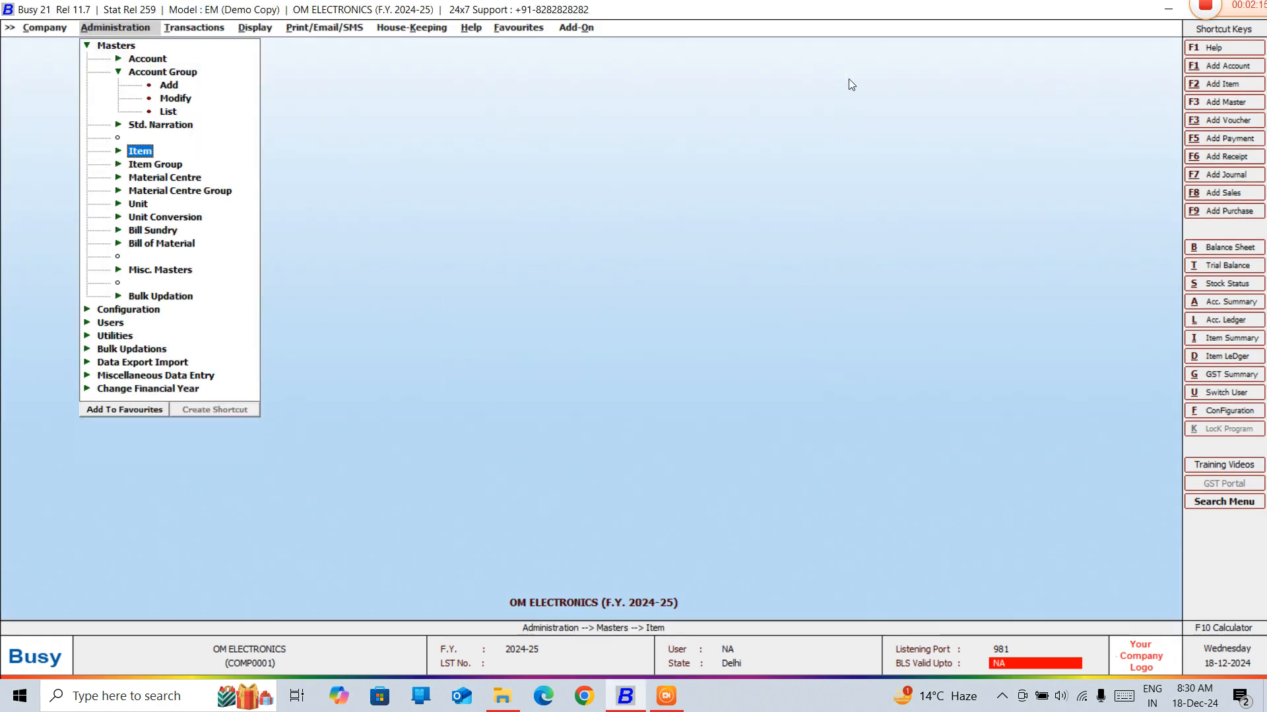
Open the options of the One Item - Group of Parties issue-receipt analysis report.
key("Right")
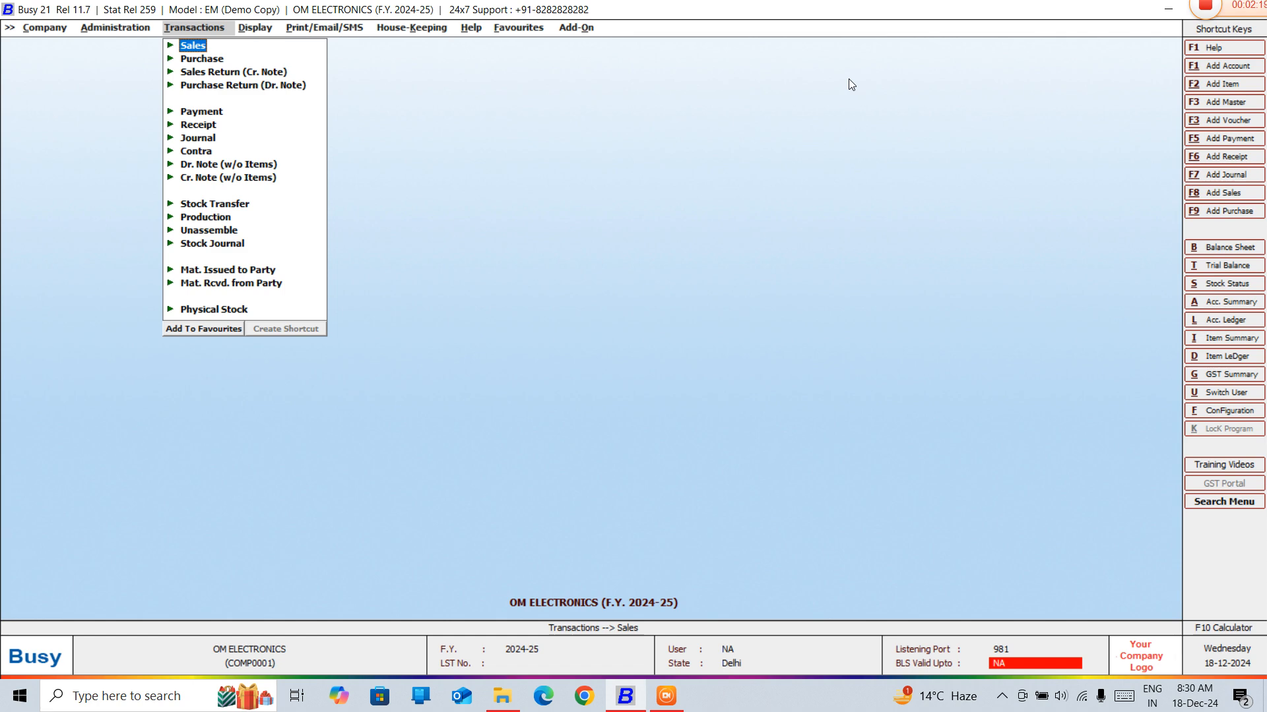
key("Right")
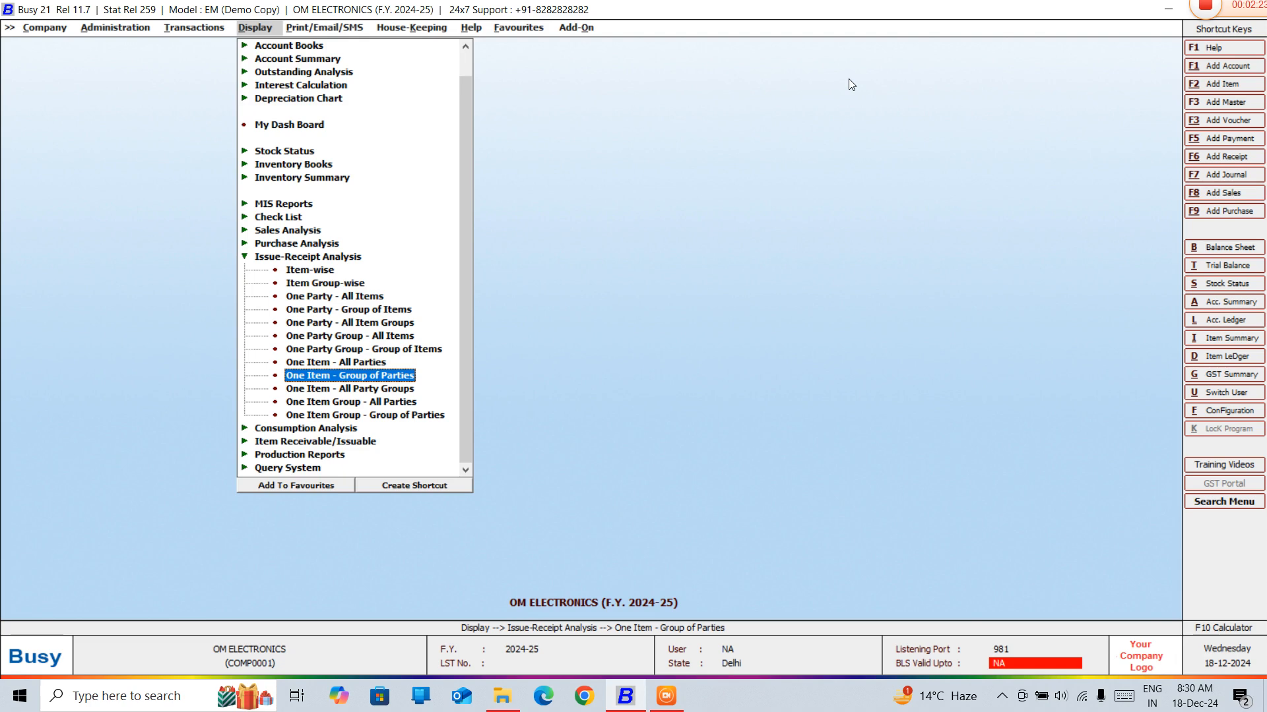
key("Return")
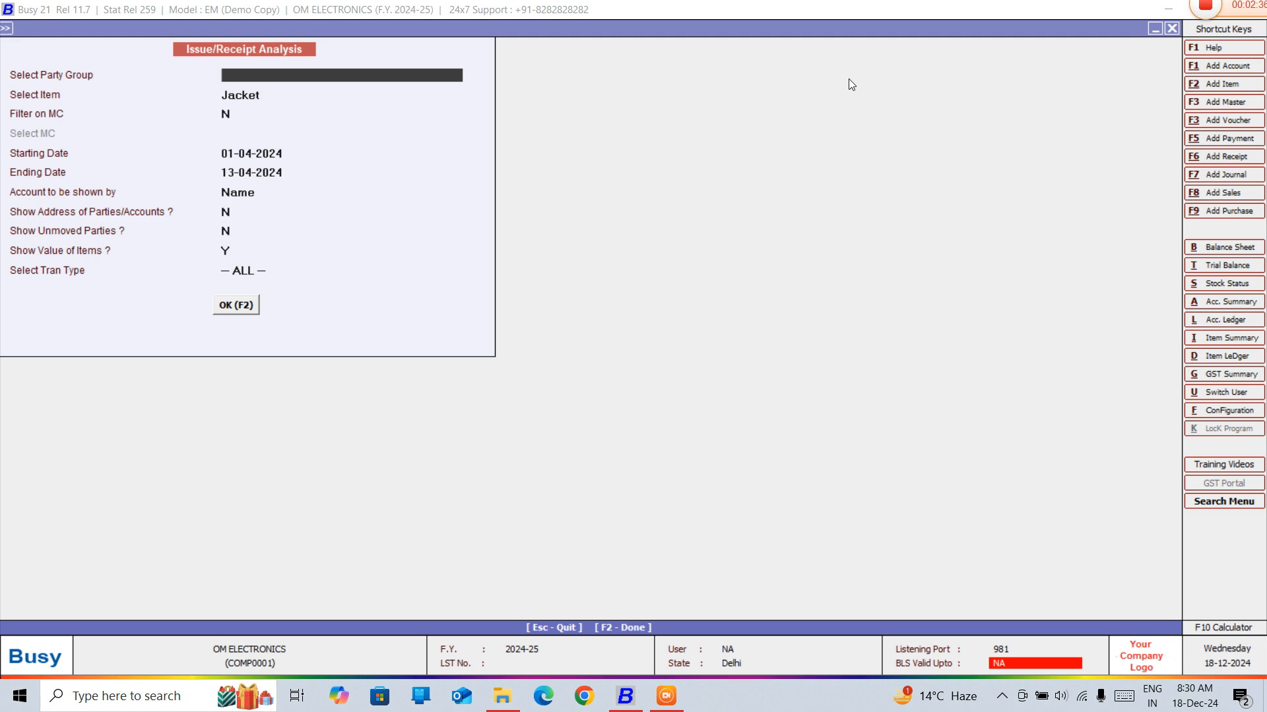
Set the report's party group to Sundry Creditors and its item to TROUSER.
key("space")
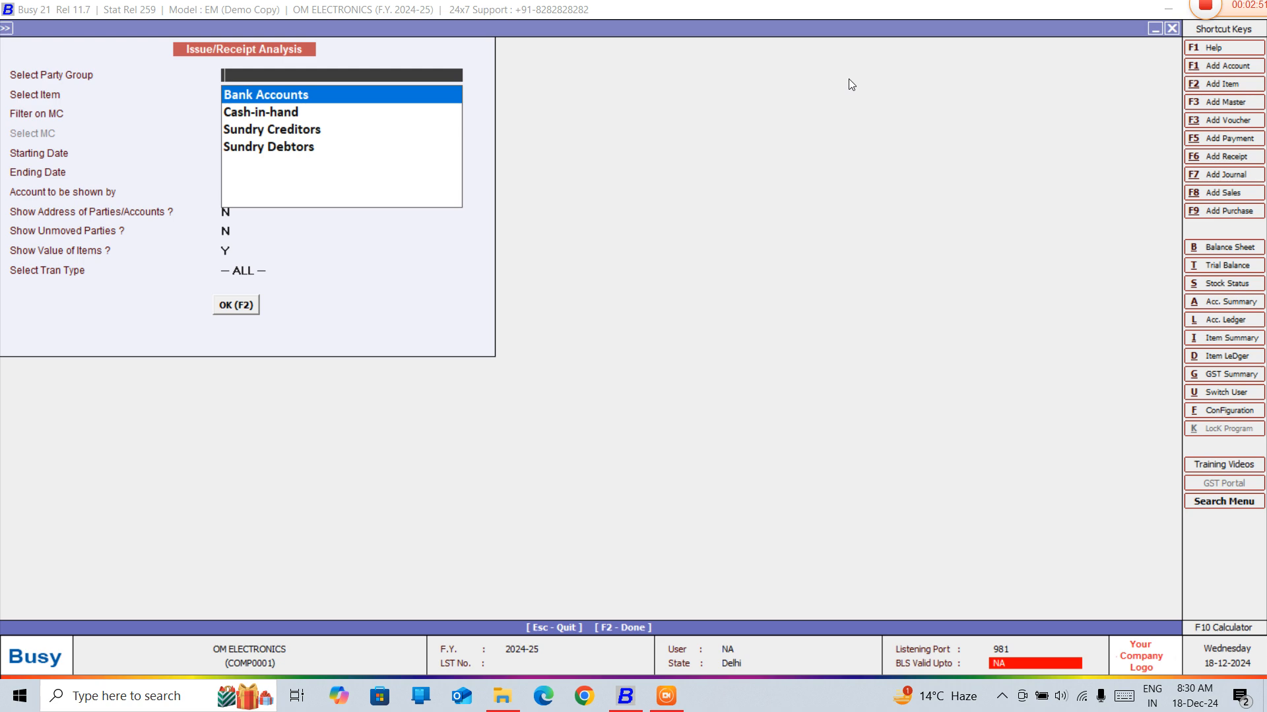
key("Down")
key("Down")
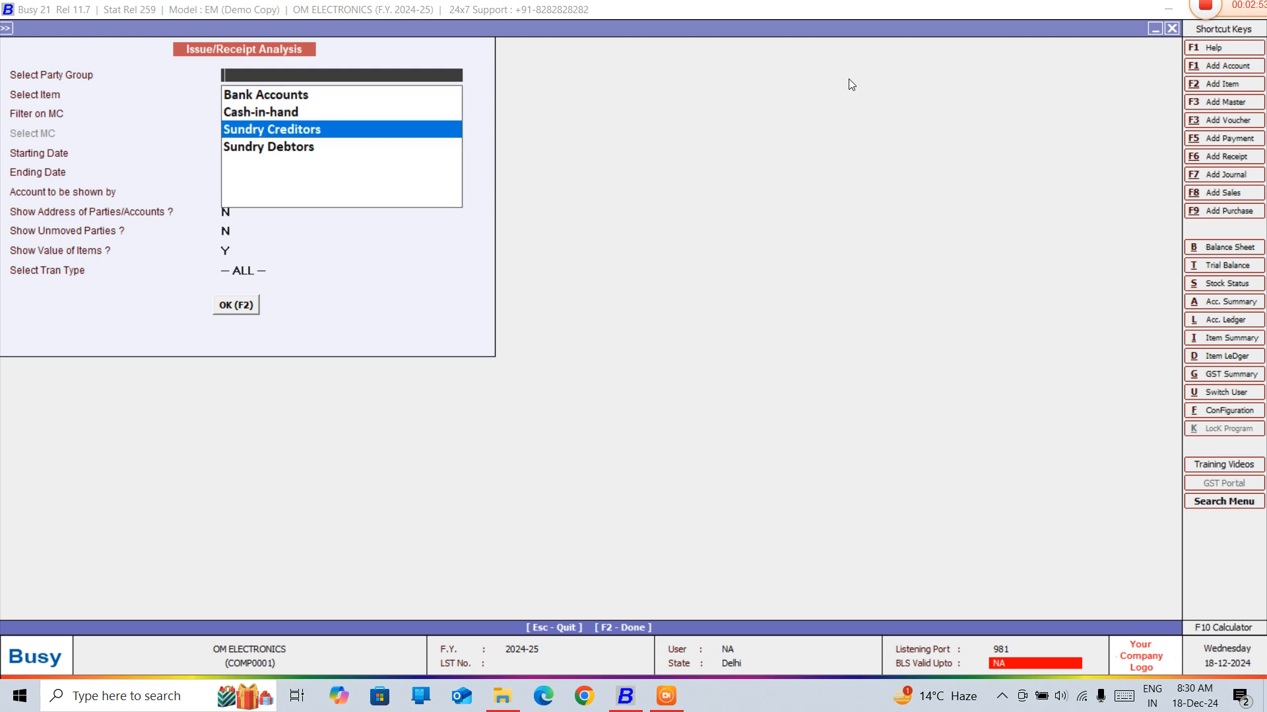
key("Return")
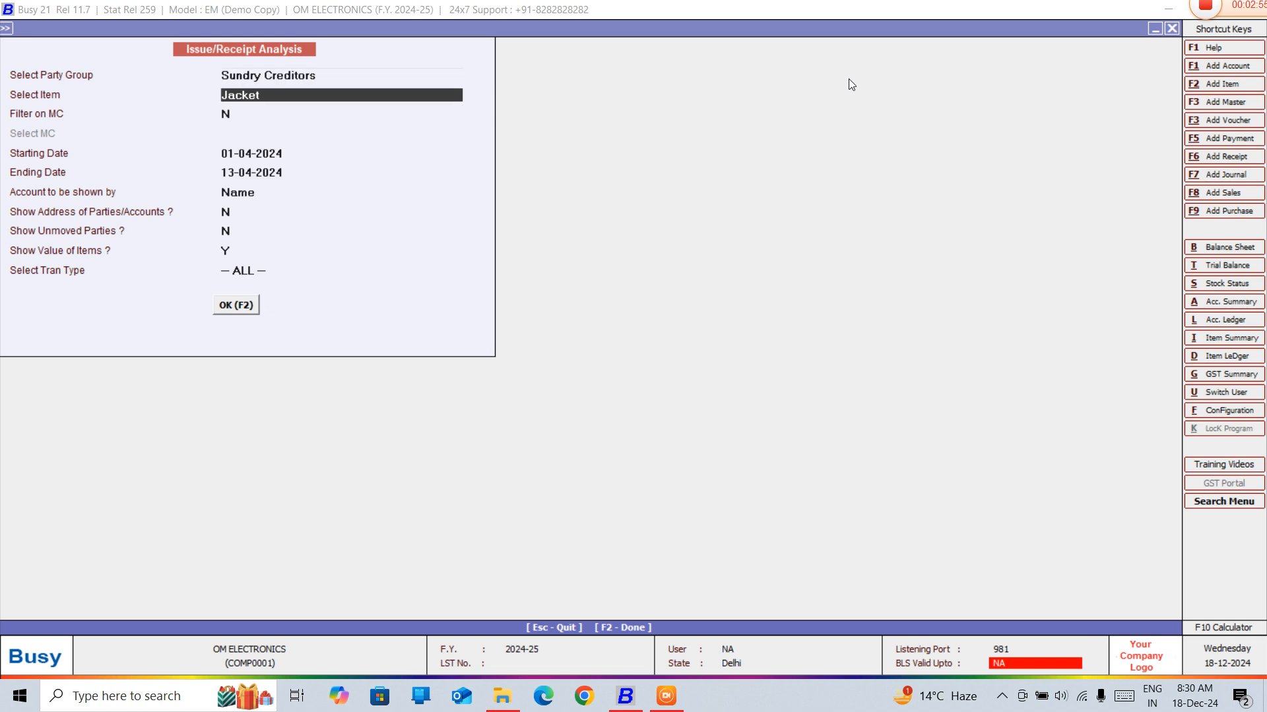
type("T")
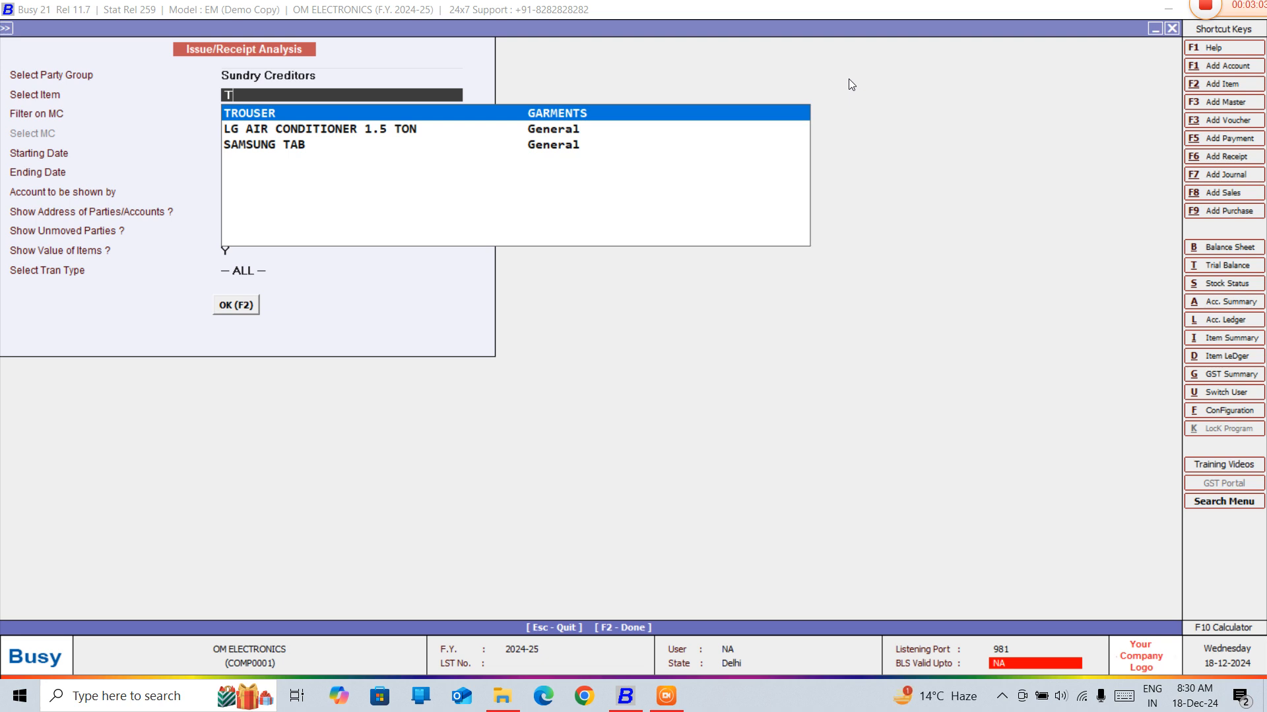
key("Return")
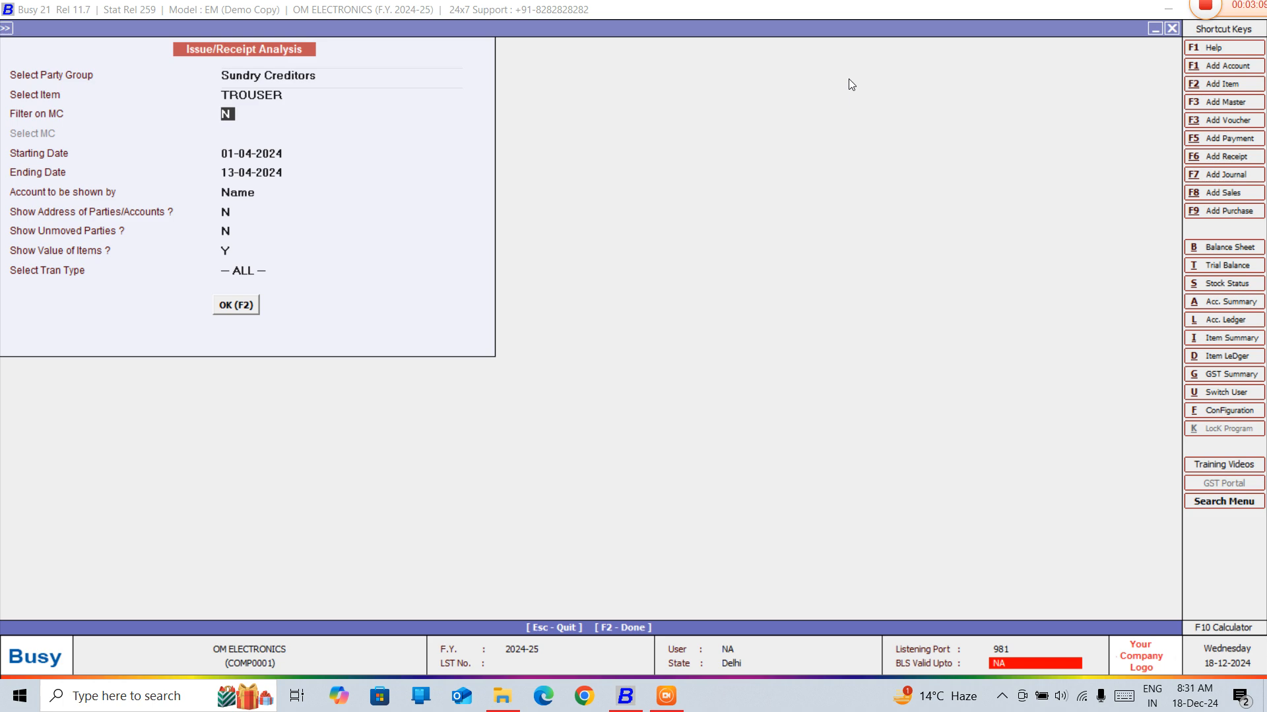
Generate the TROUSER report for 01-04-2024 to 13-04-2024 without a material centre filter, showing accounts by Name and all transaction types, and close it.
key("Return")
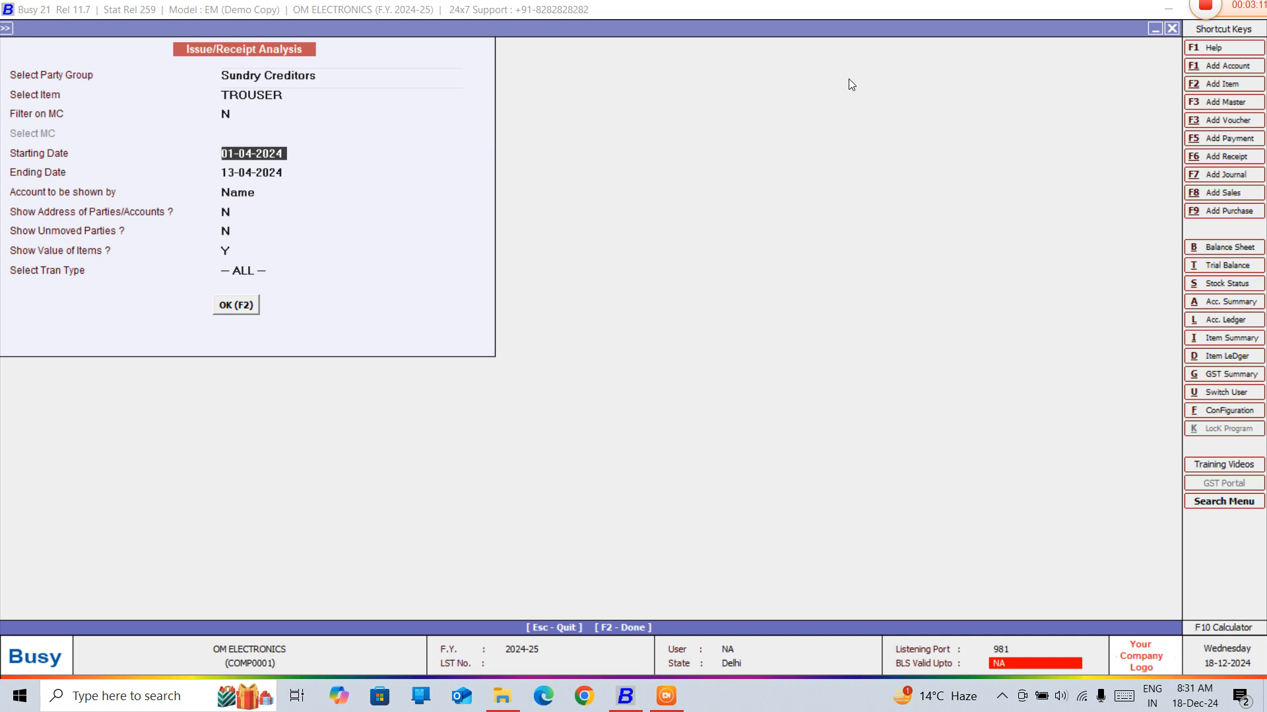
key("Return")
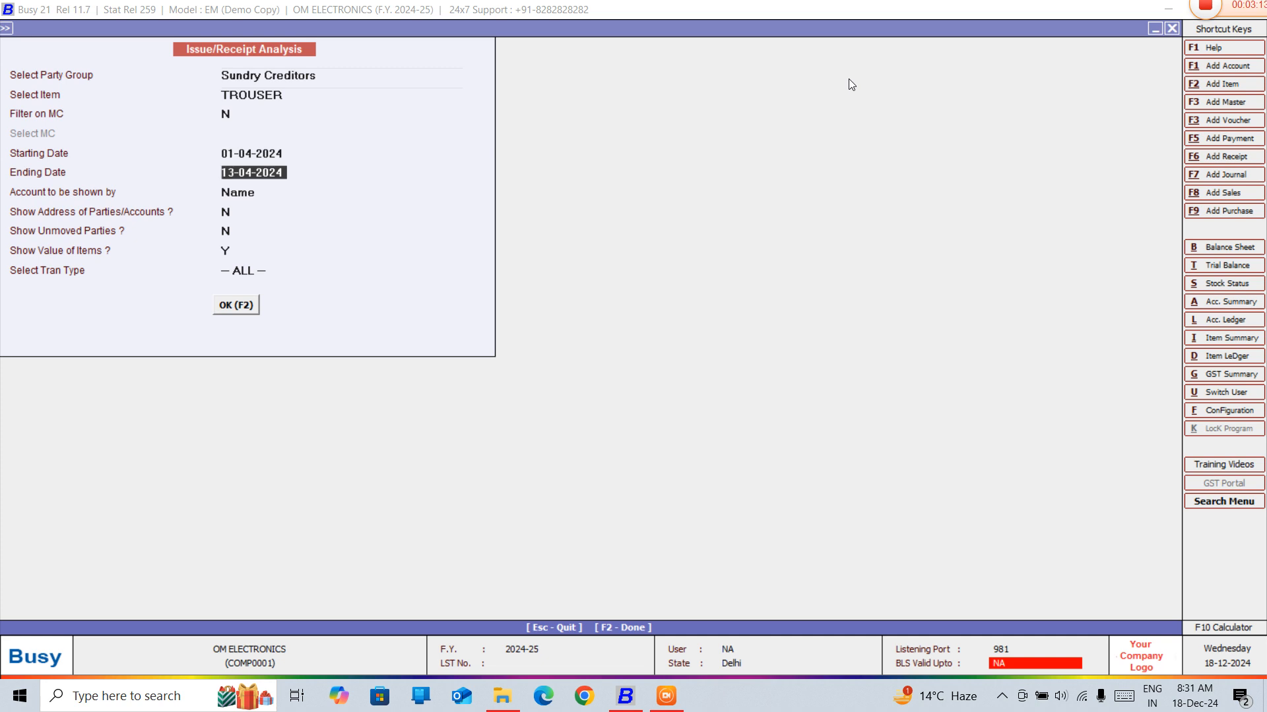
key("Return")
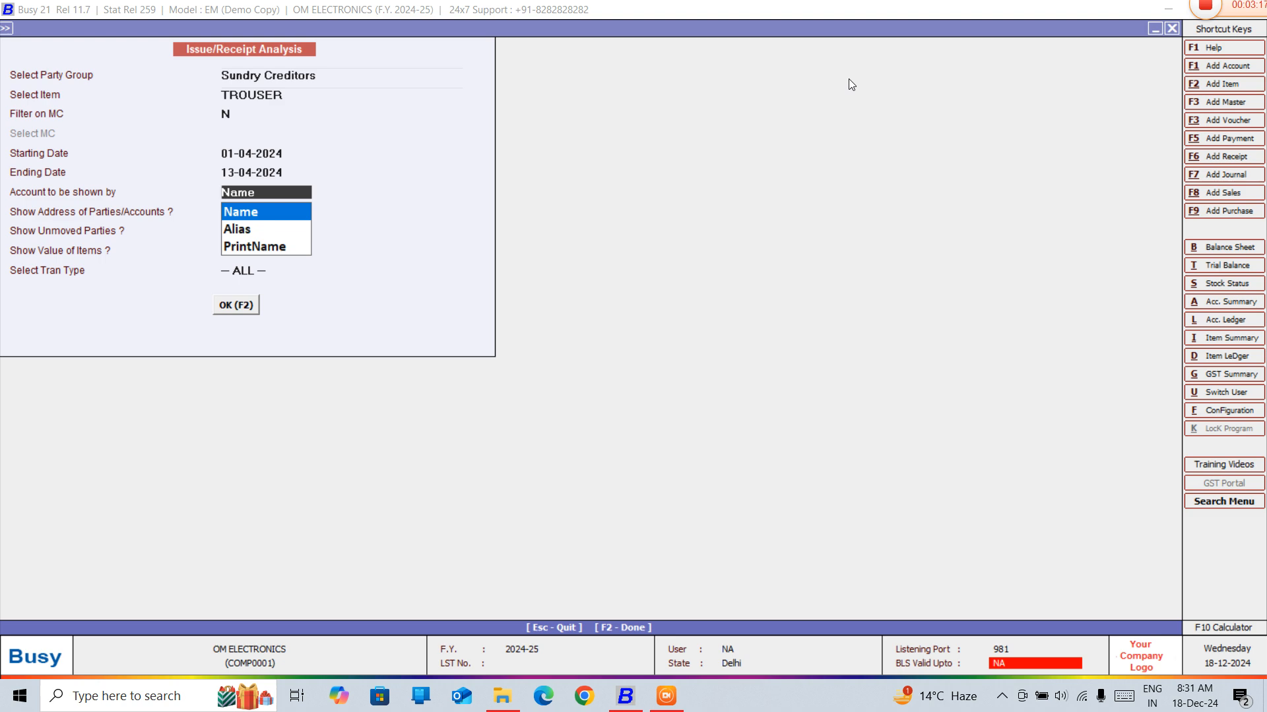
key("Return")
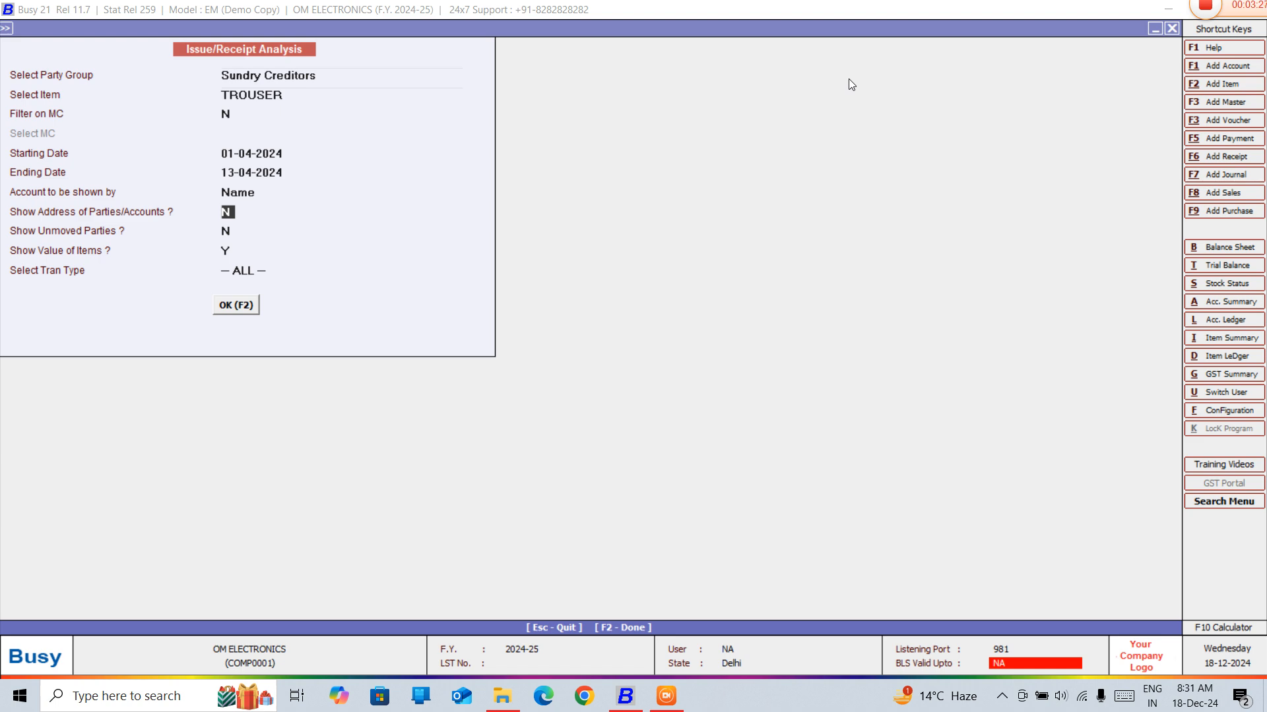
key("Return")
key("Return")
key("Return")
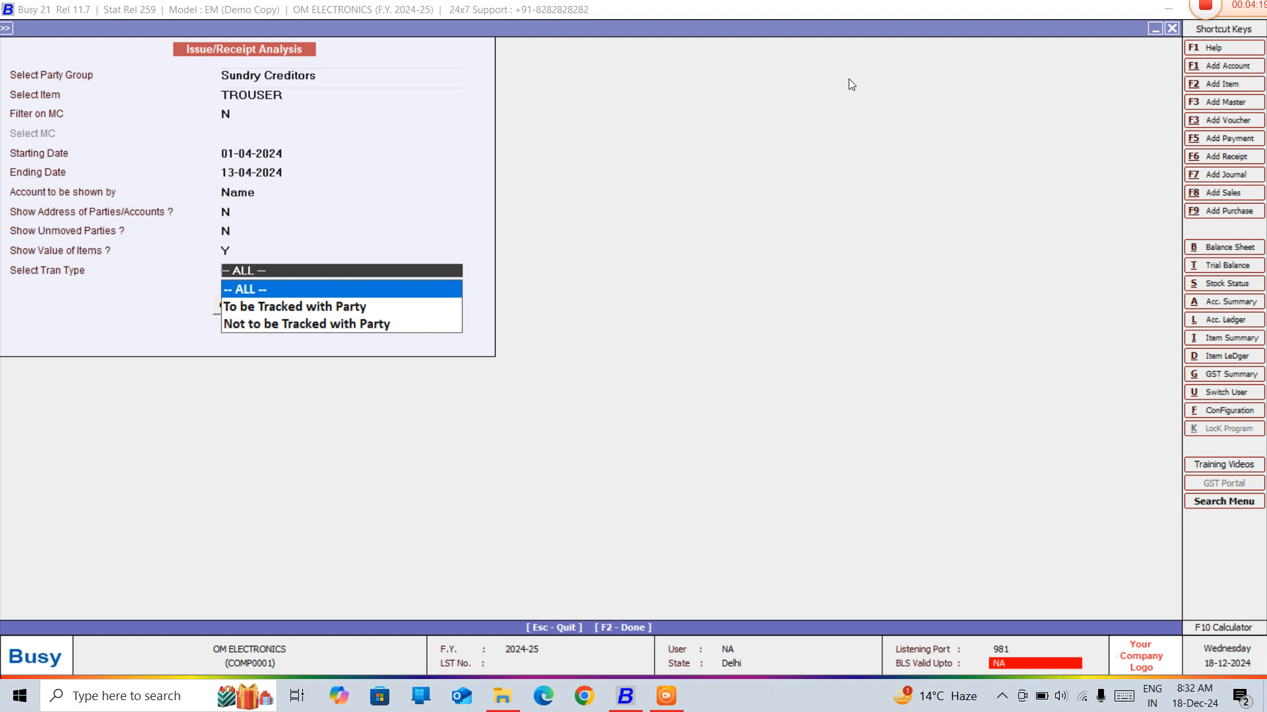
key("Return")
key("Return")
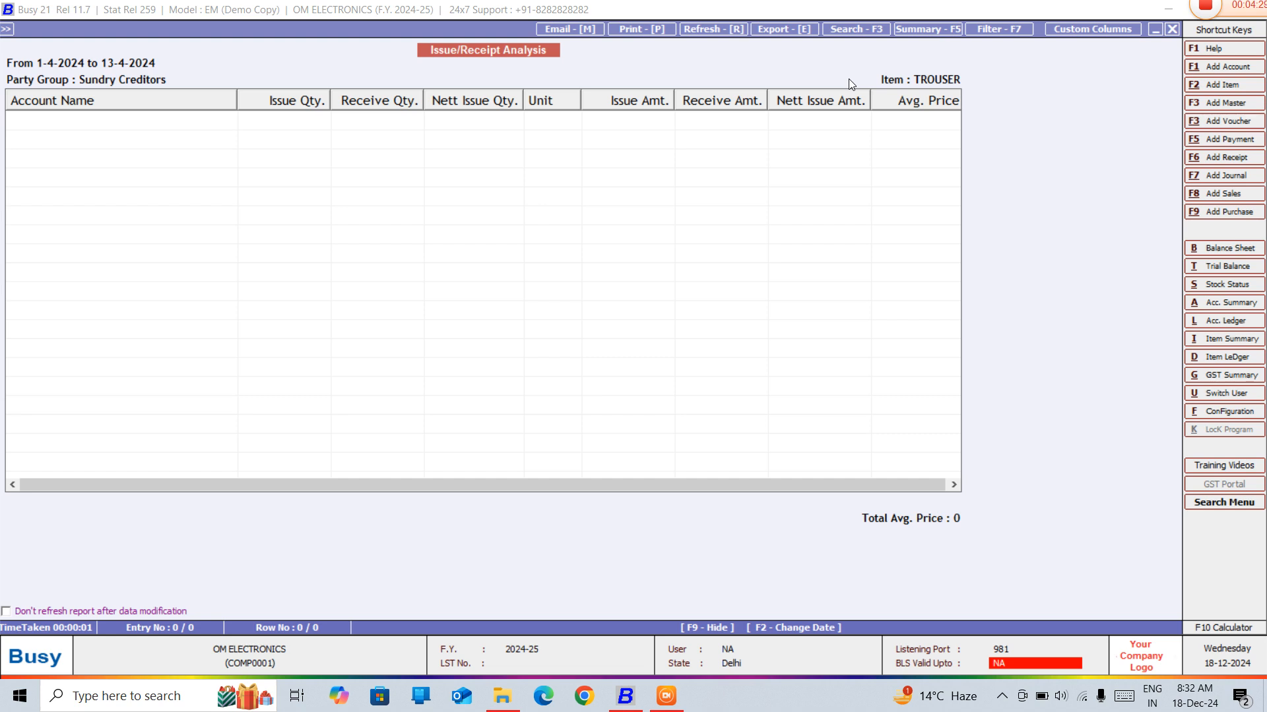
key("Escape")
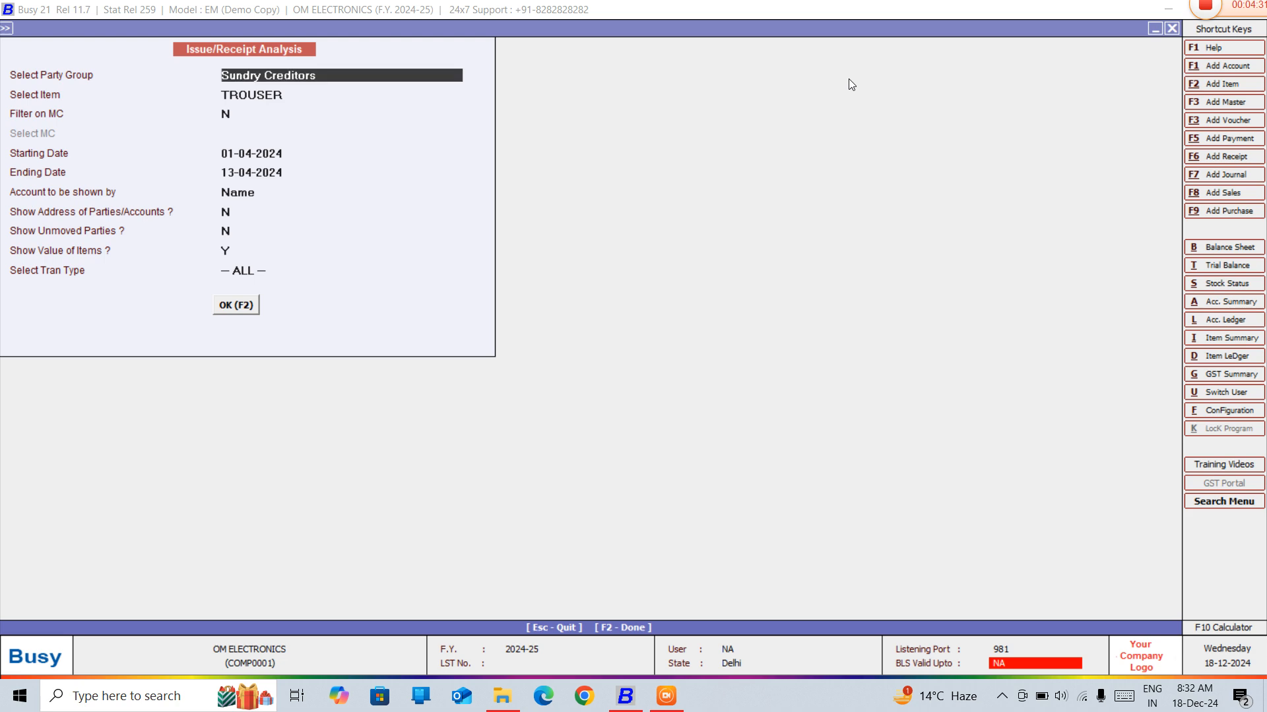
Change the report's item to Jacket and generate the analysis for Sundry Creditors with the other options as they are.
key("Return")
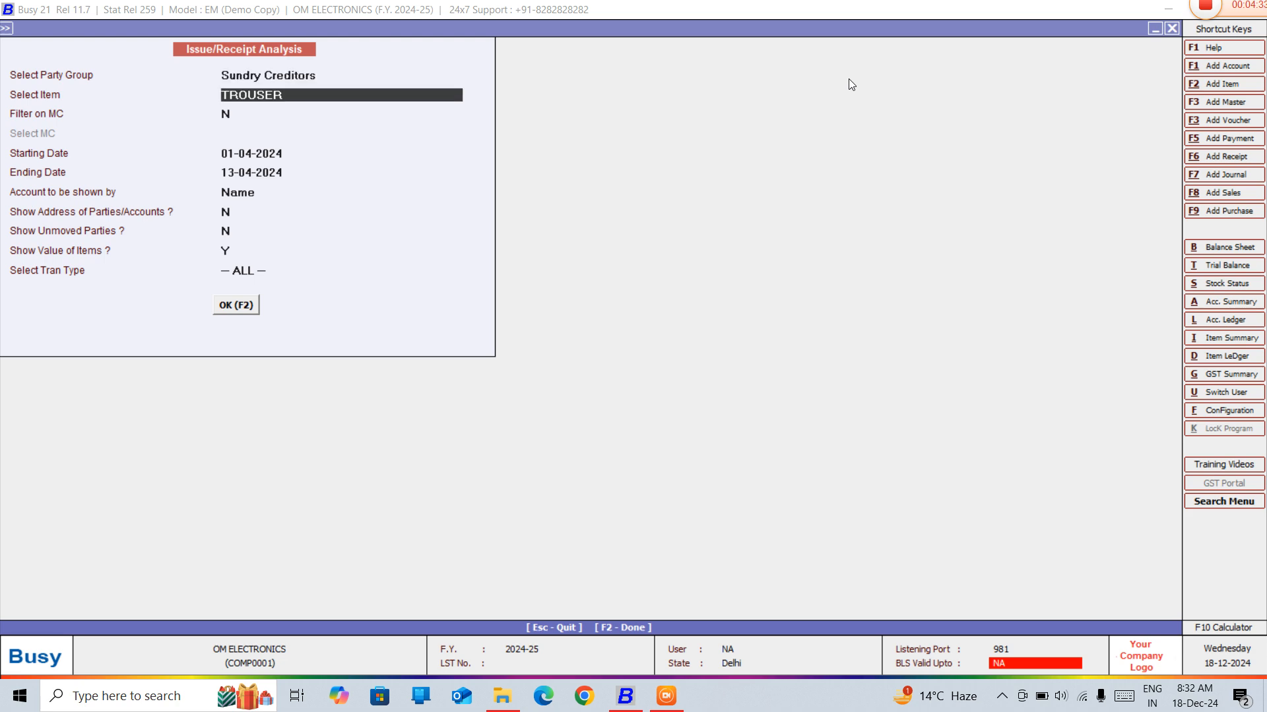
type("Jac")
key("Return")
key("Return")
key("Return")
key("Return")
key("Return")
key("Return")
key("Return")
key("Return")
key("Return")
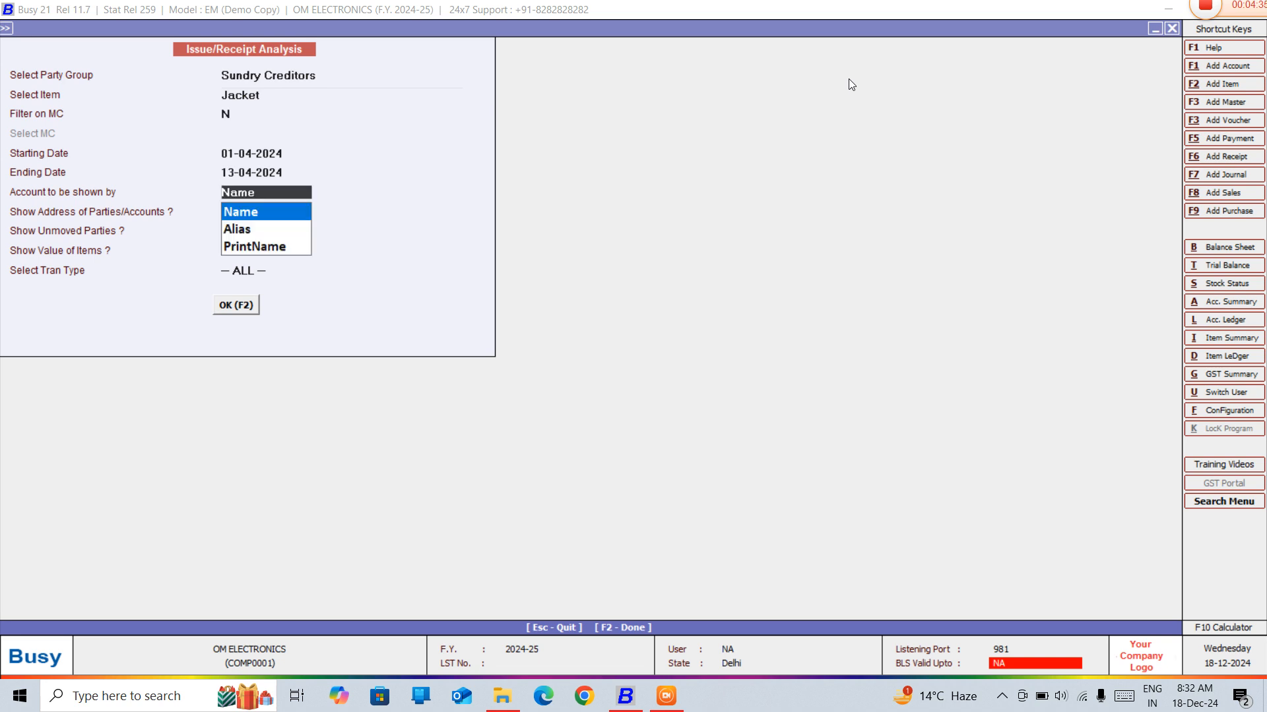
key("Return")
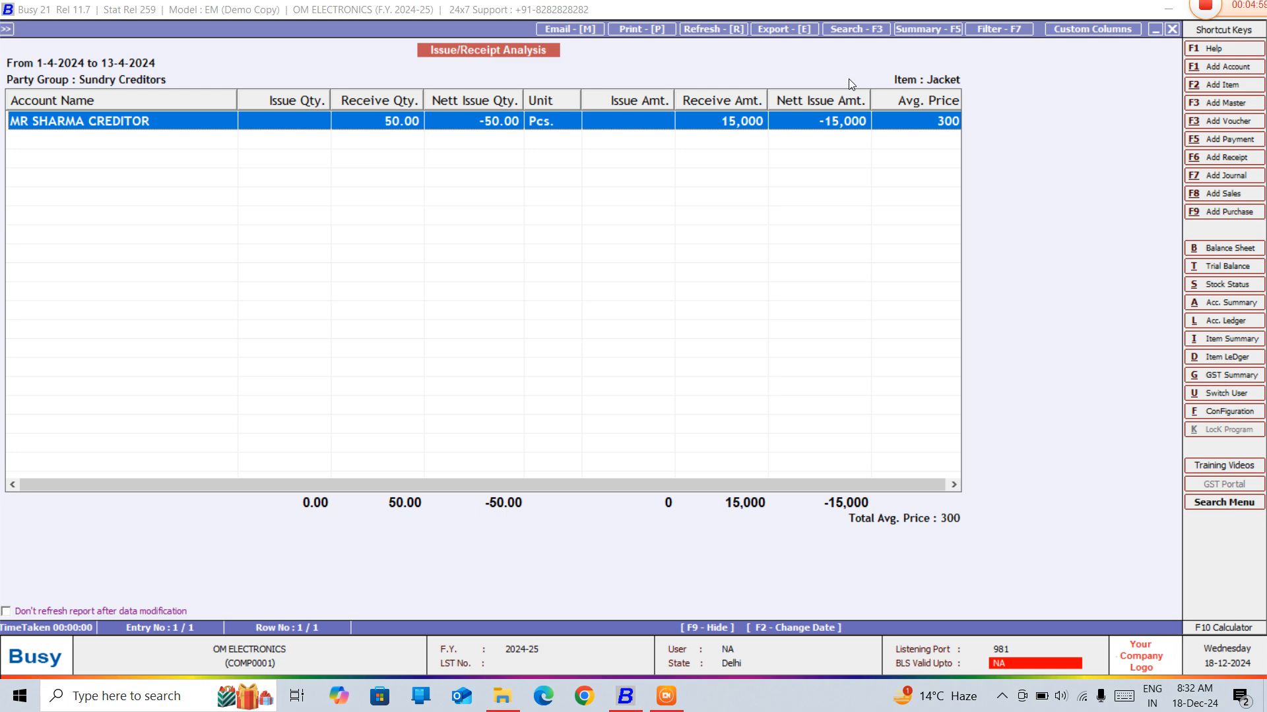
View the listed creditor's Receipt Qty. transactions for Jacket, and return to the report options.
key("Return")
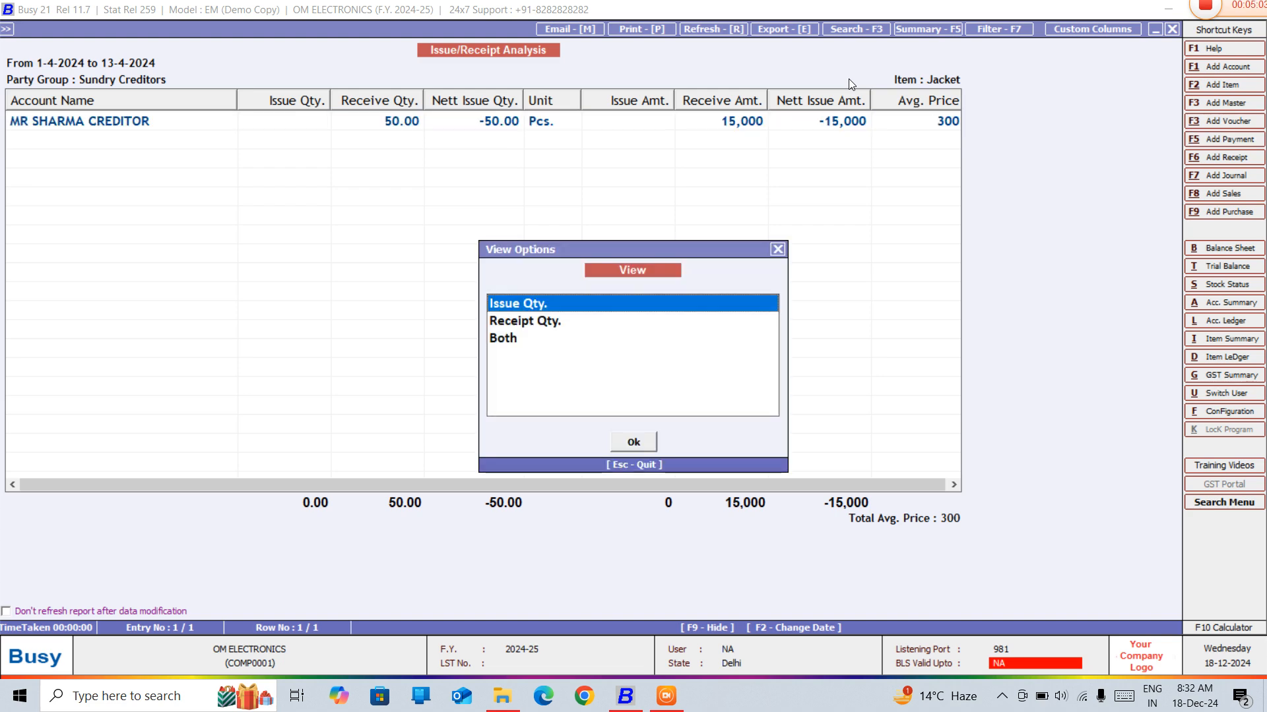
key("Down")
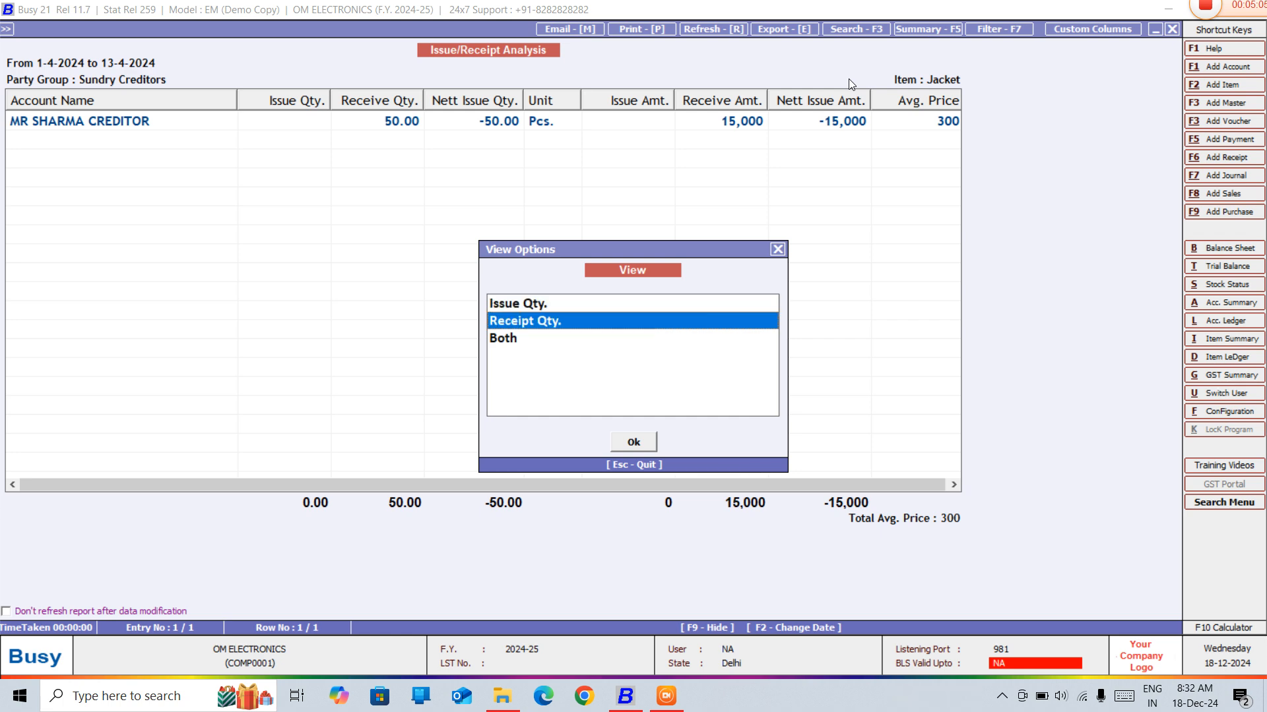
key("Return")
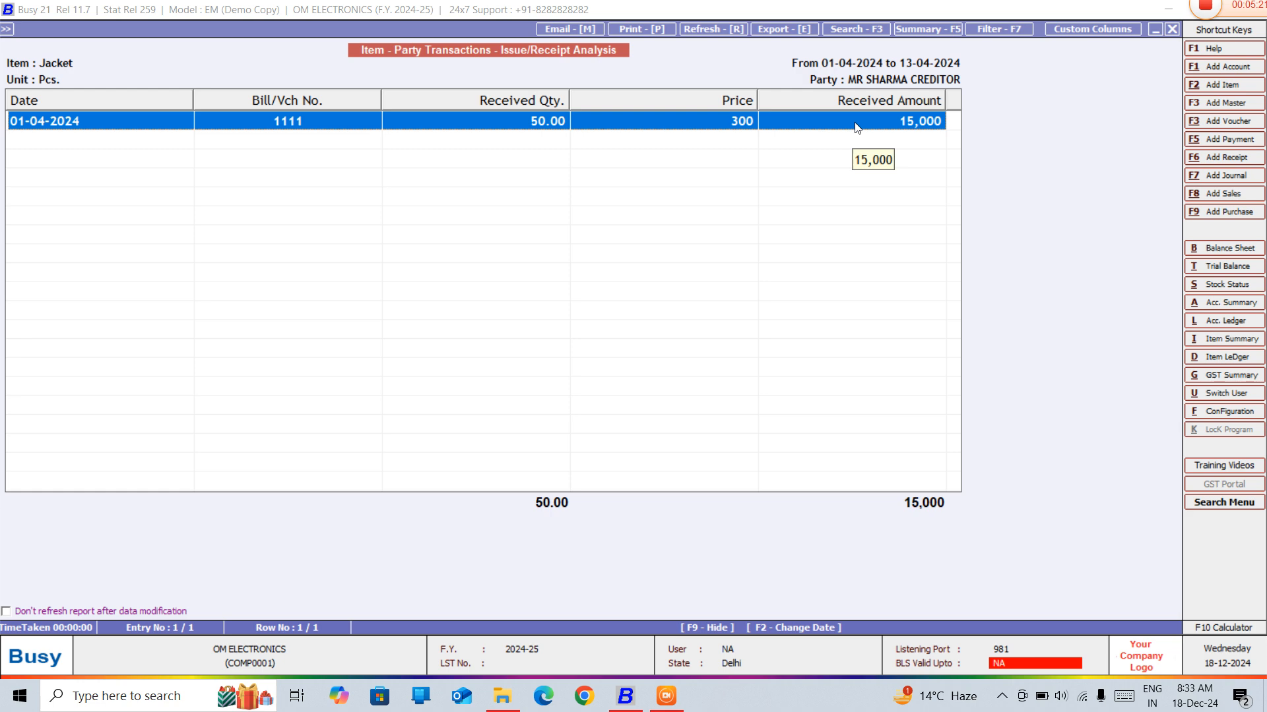
key("Escape")
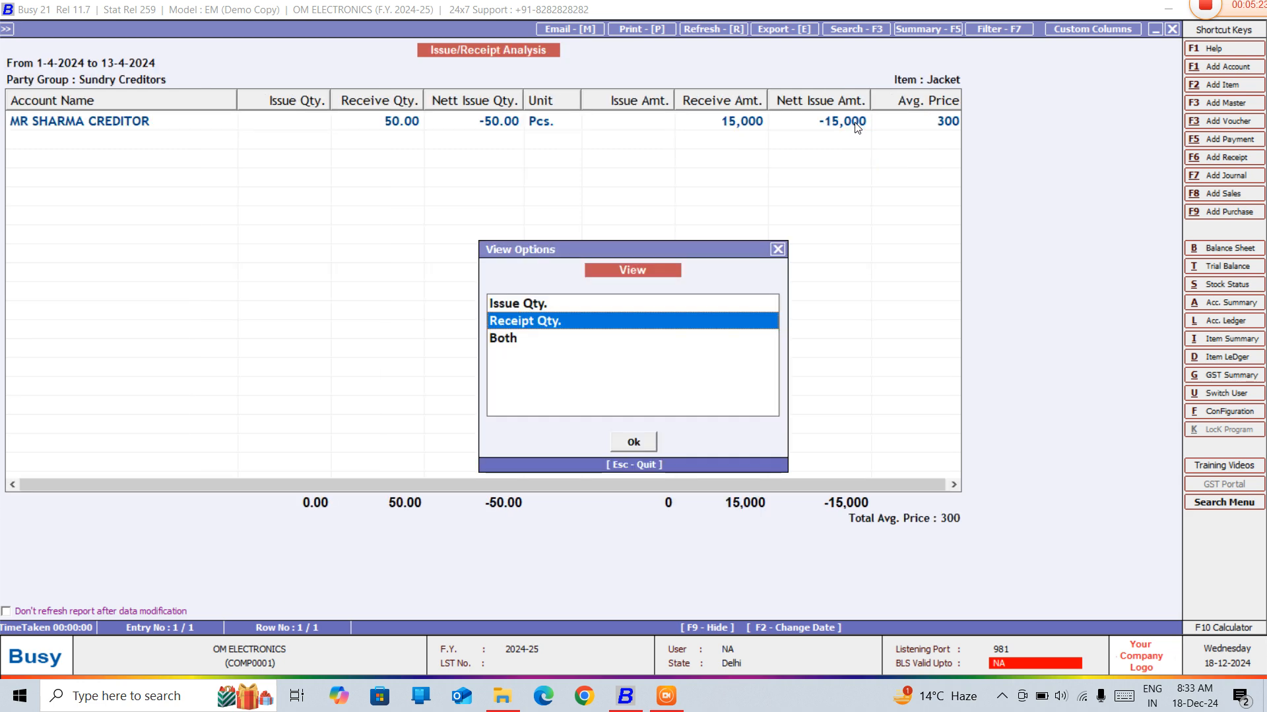
key("Escape")
key("Escape")
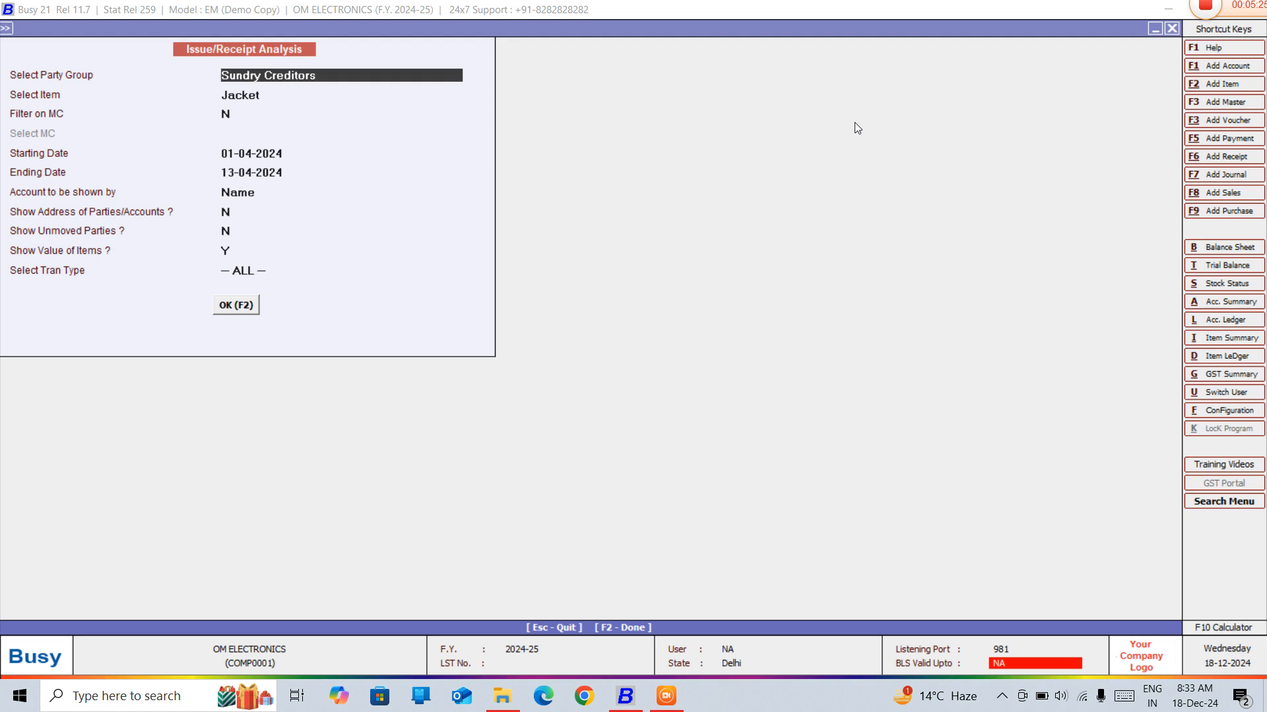
Generate the Sundry Creditors analysis for the item PRINTED SUIT, and close the report.
key("Return")
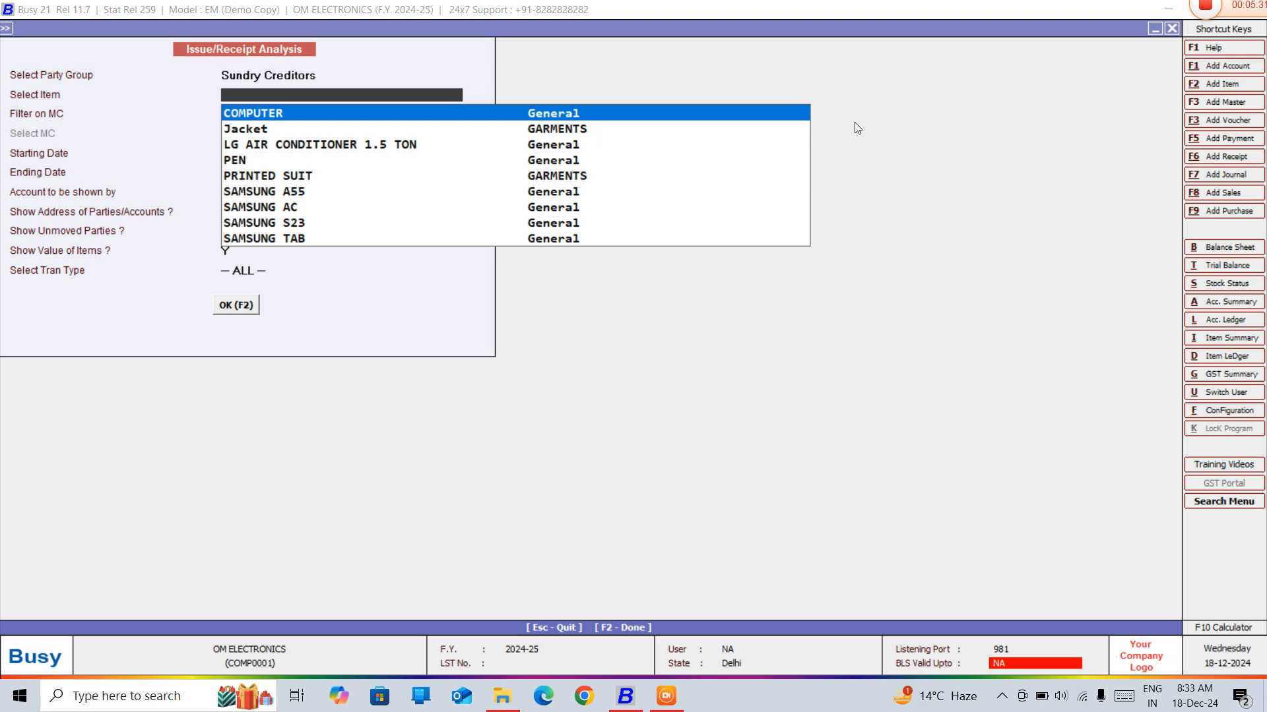
key("Down")
key("Down")
key("Down")
key("Down")
key("Return")
key("Return")
key("Return")
key("Return")
key("Return")
key("Return")
key("Return")
key("Return")
key("Return")
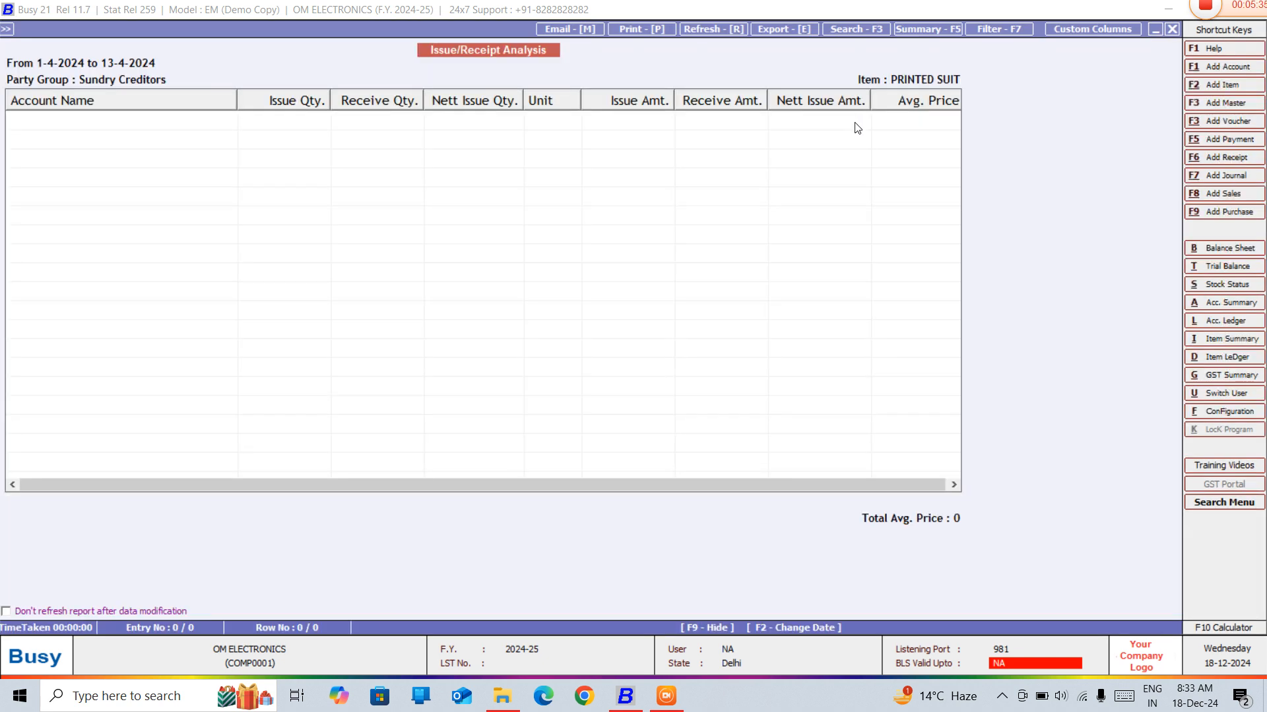
key("Escape")
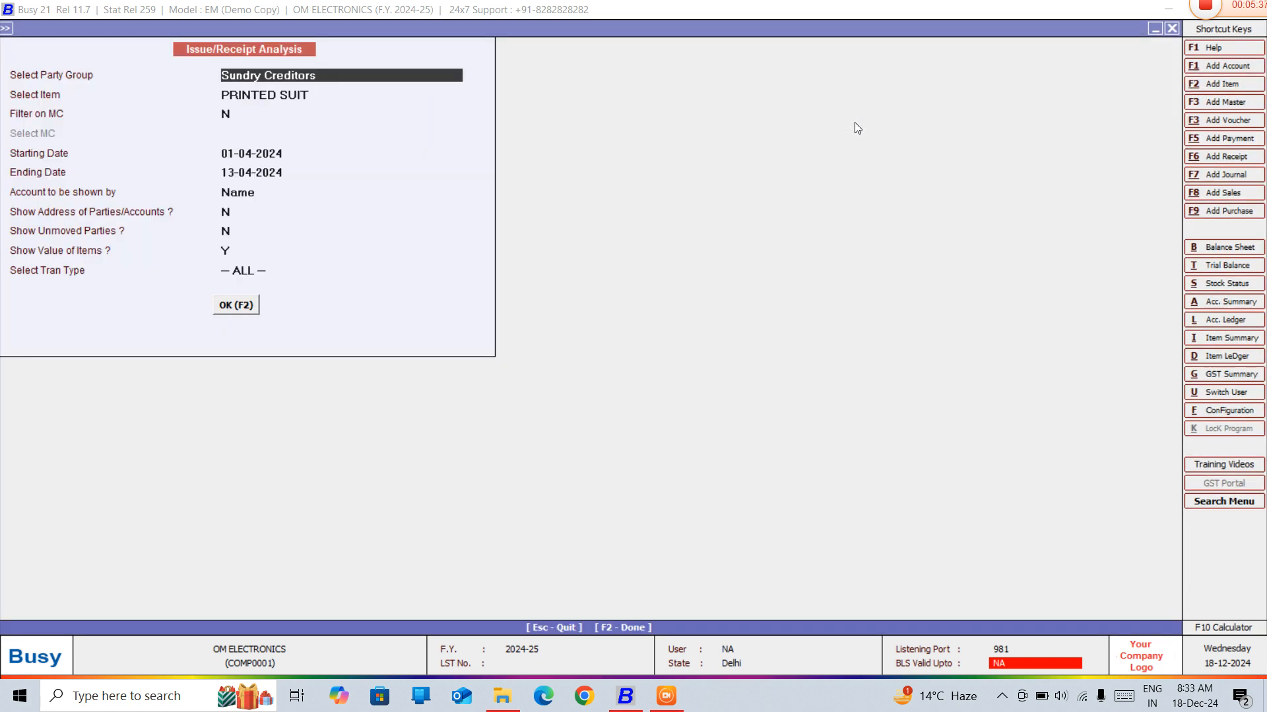
Set the party group to Sundry Debtors, keep PRINTED SUIT as the item, and generate the report.
type("DE")
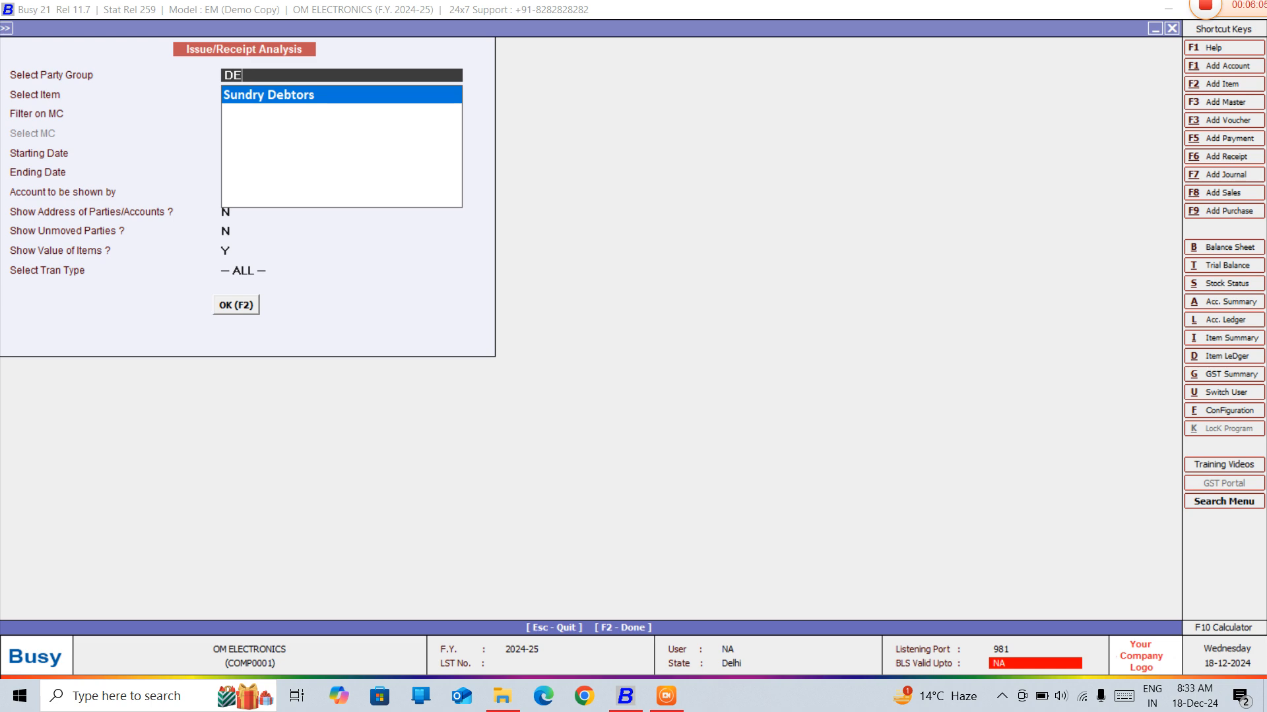
key("Return")
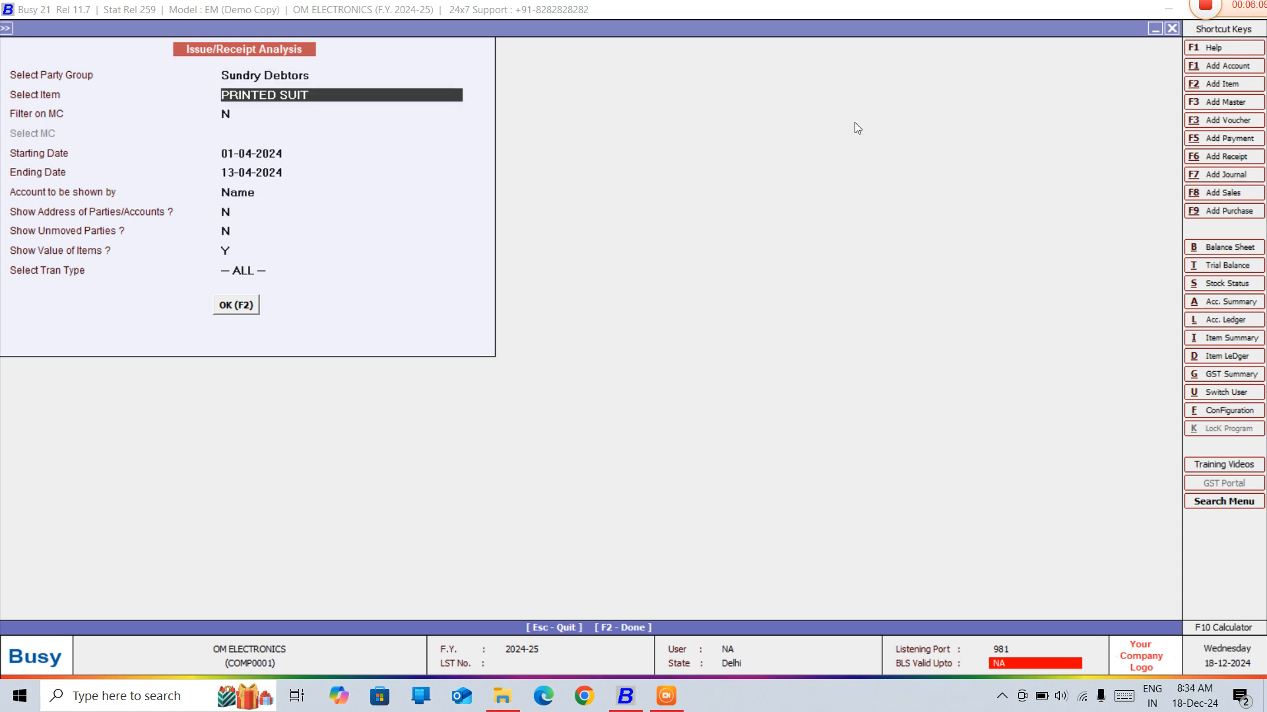
key("Return")
key("Return")
key("Return")
key("Return")
key("Return")
key("Return")
key("Return")
key("Return")
key("Return")
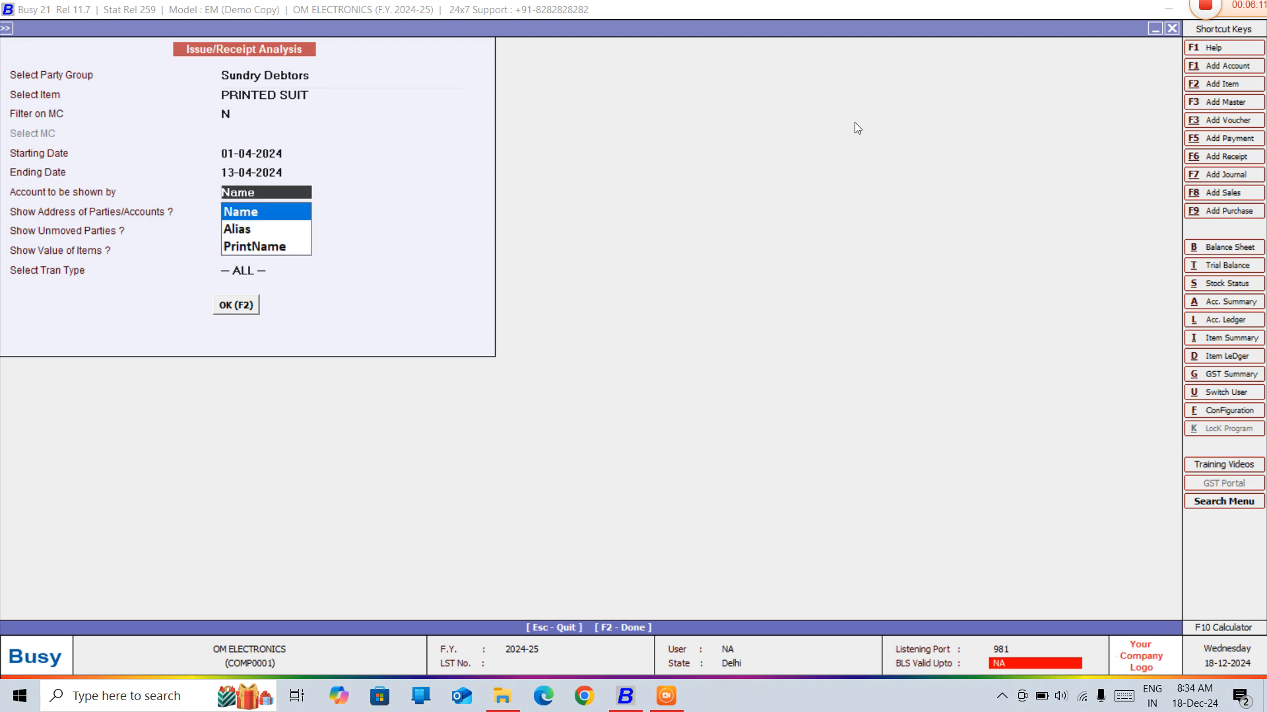
key("Return")
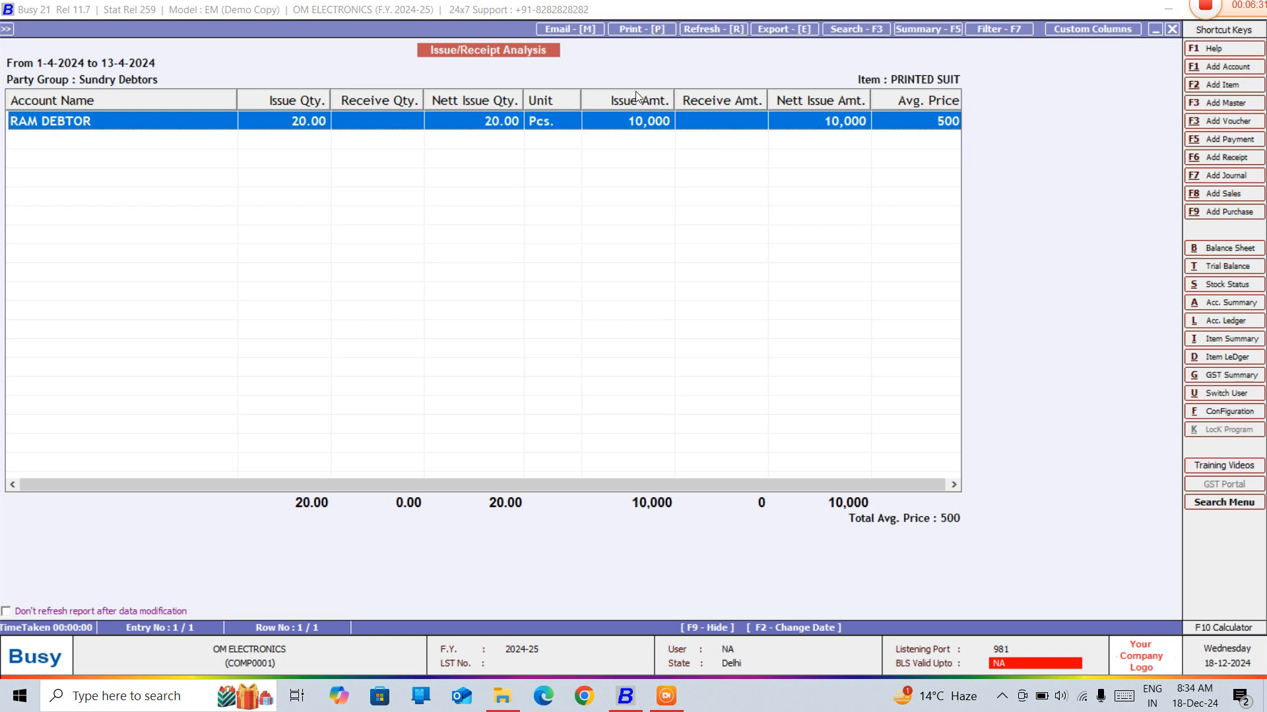
View the listed debtor's Issue Qty. transactions for PRINTED SUIT, and return to the report options.
double_click(645, 126)
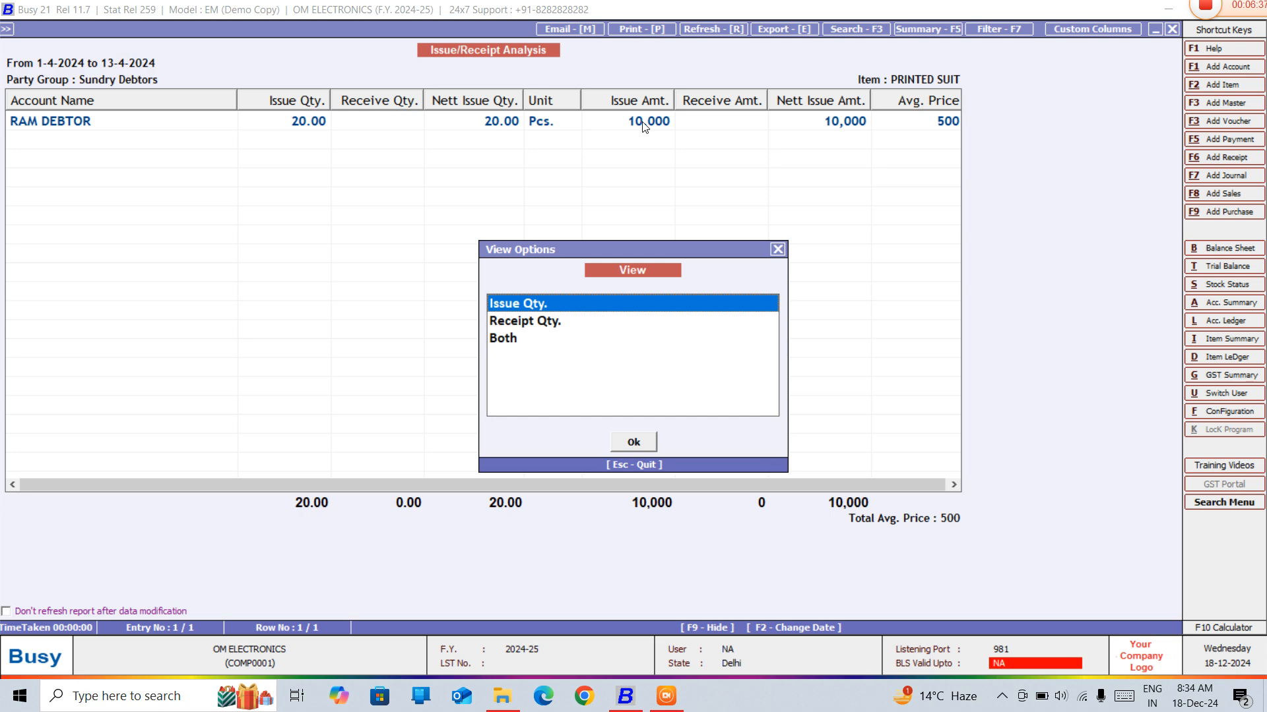
key("Return")
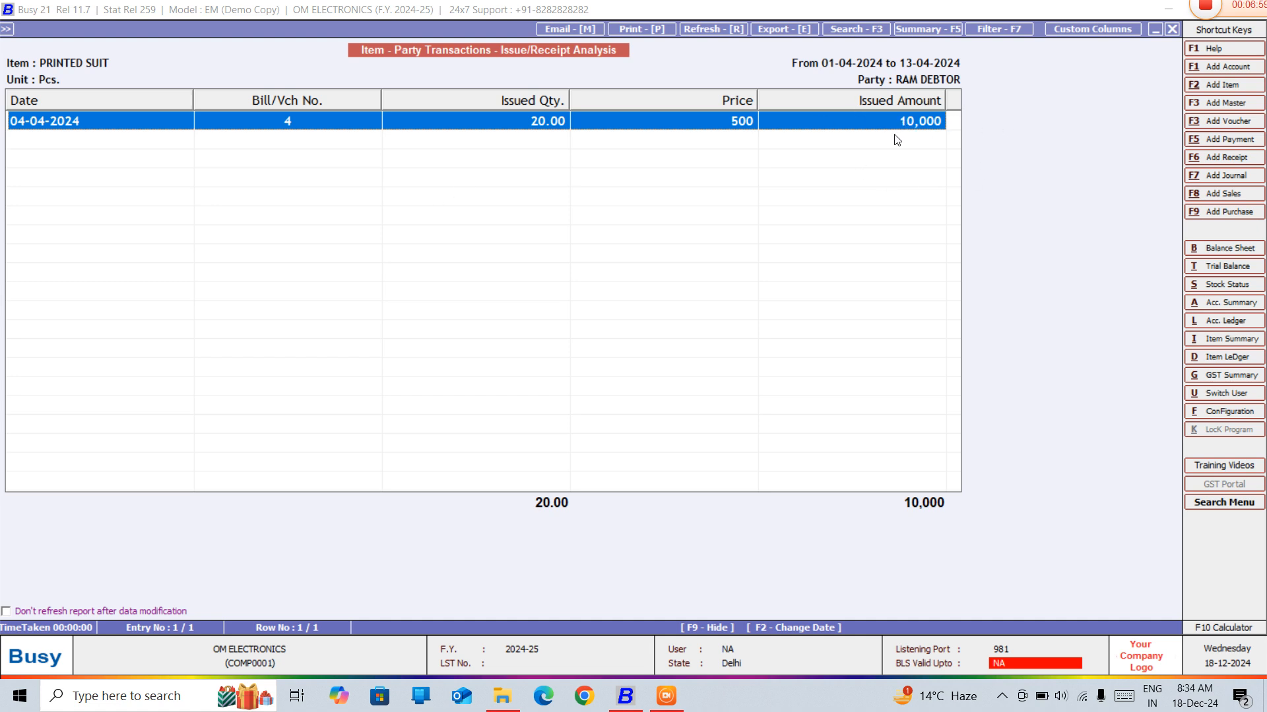
key("Escape")
key("Return")
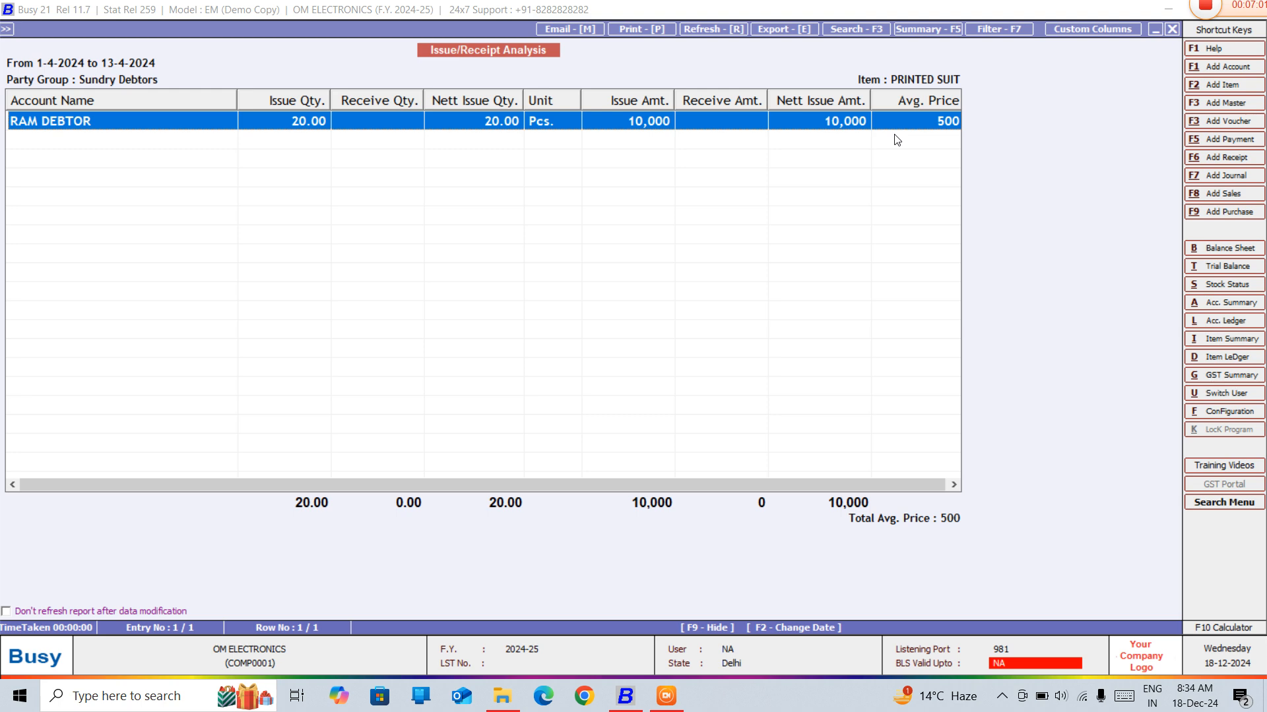
key("Escape")
Generate the PRINTED SUIT report for Sundry Debtors filtered on the material centre Godown-karol Bagh, and close it.
key("Return")
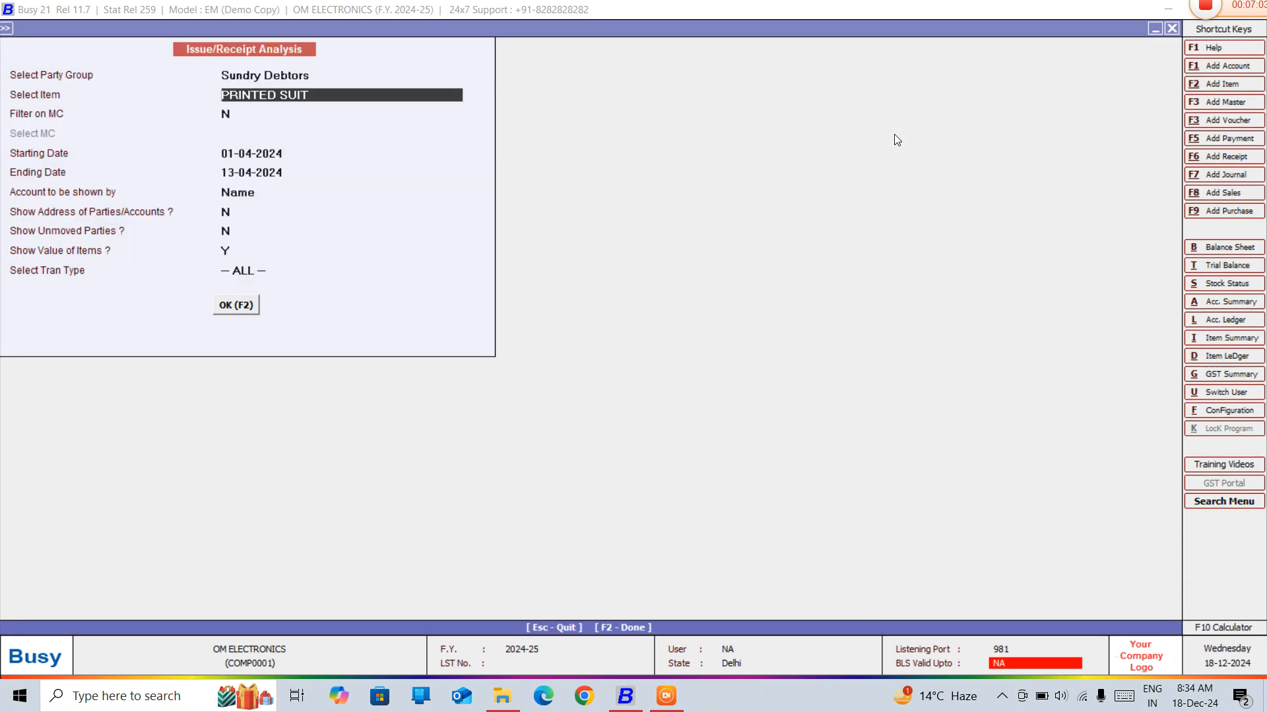
key("Return")
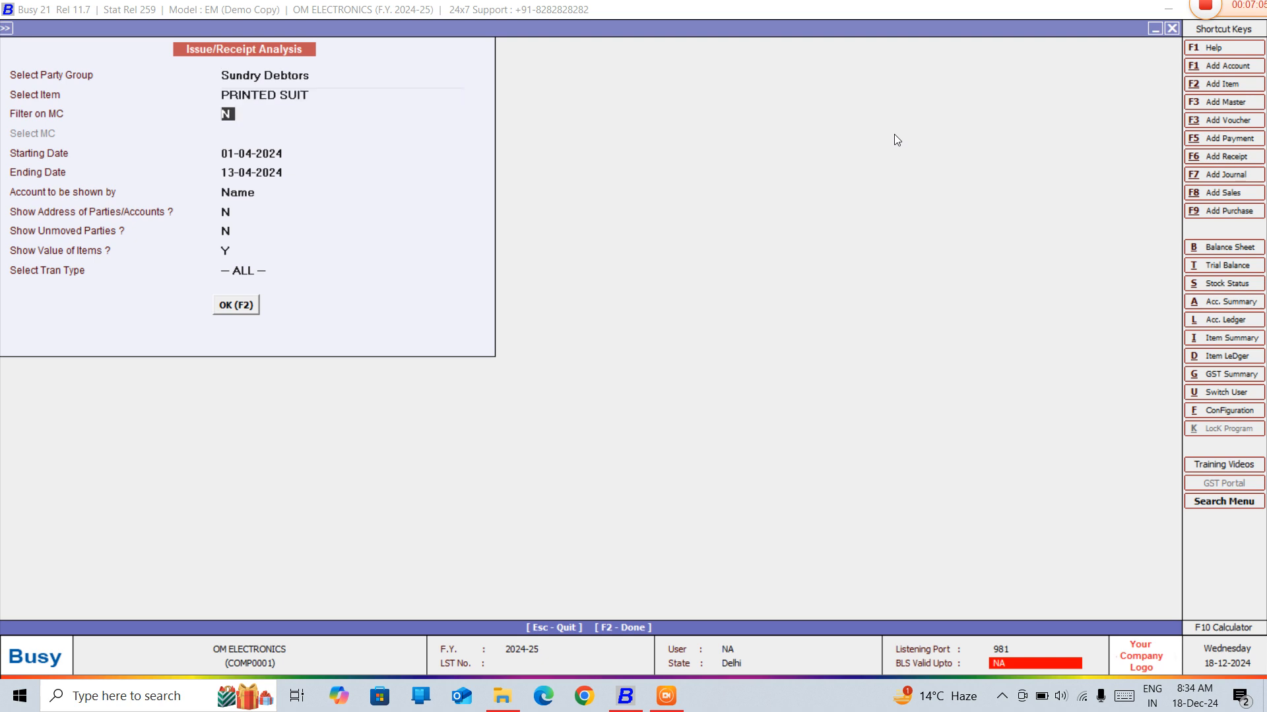
key("y")
key("Return")
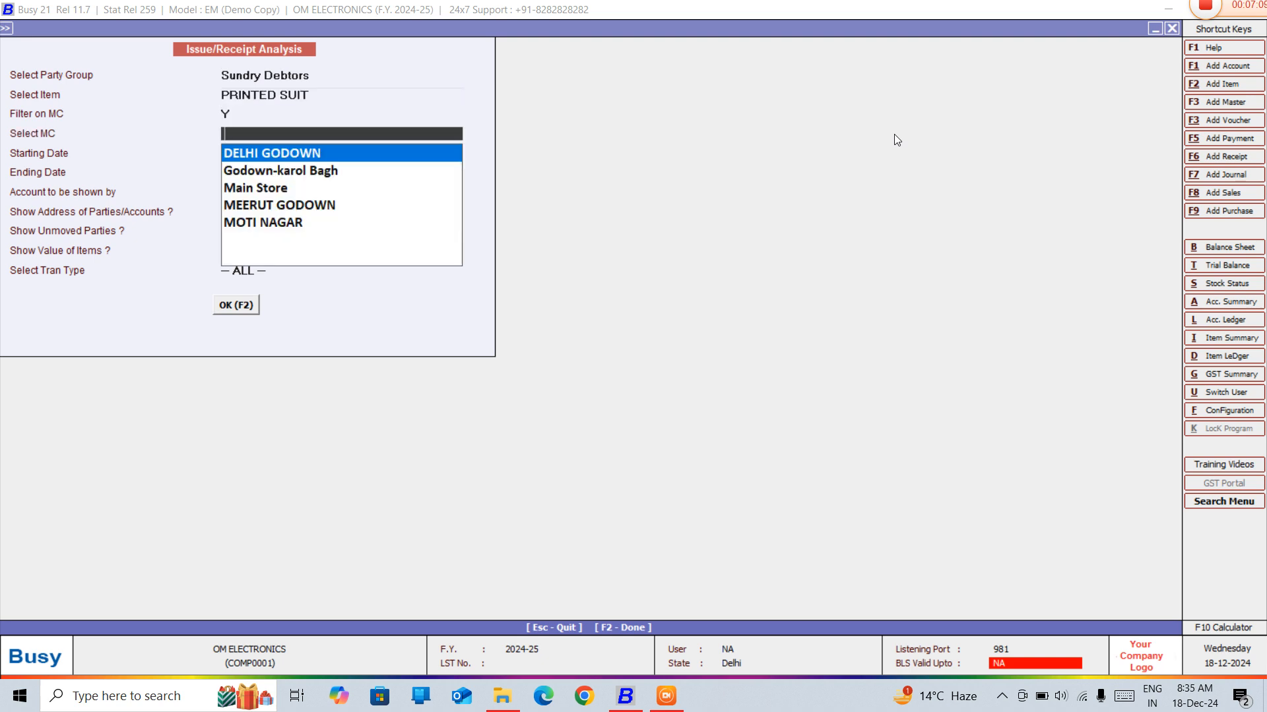
key("Down")
key("Return")
key("Return")
key("Return")
key("Return")
key("Return")
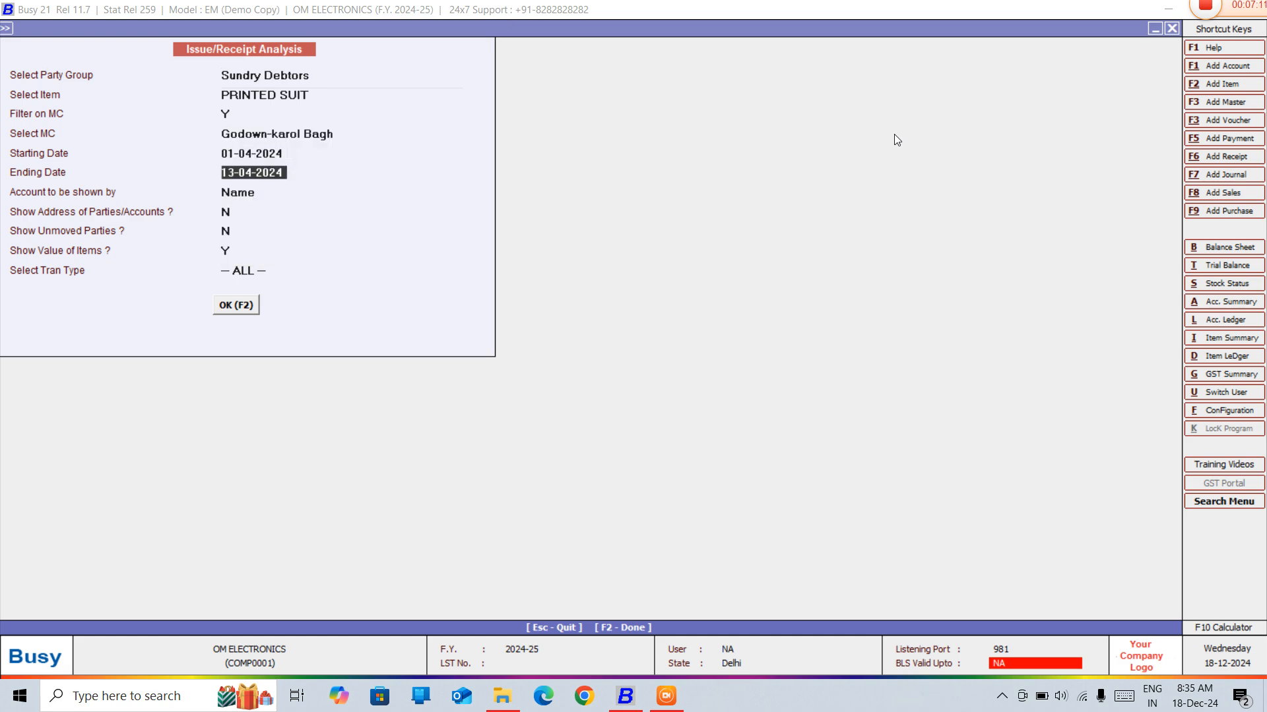
key("Return")
key("Return")
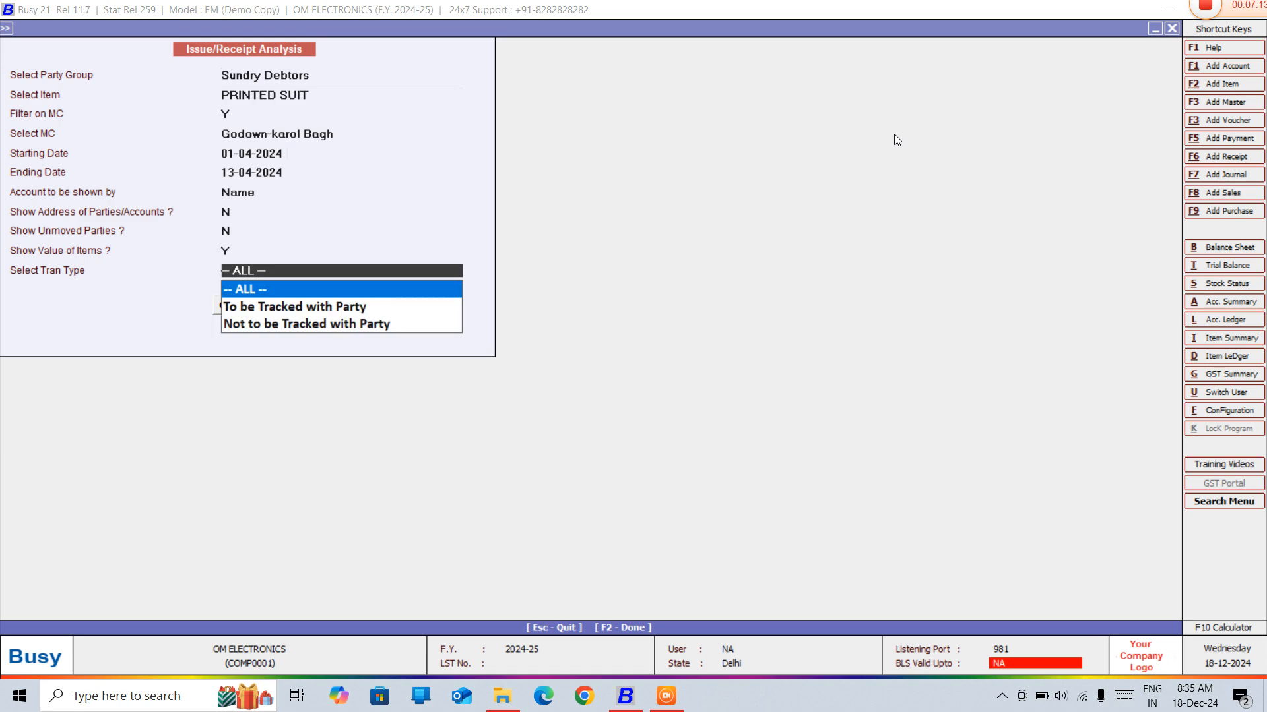
key("Return")
key("Return")
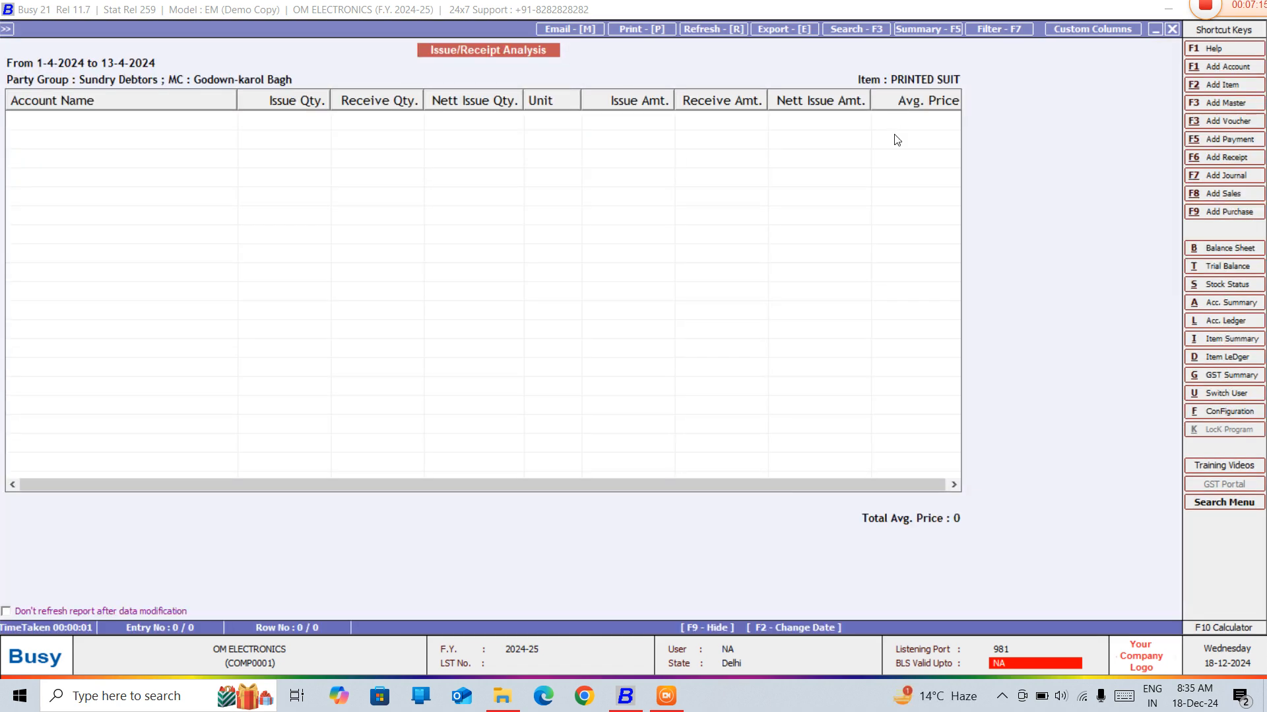
key("Escape")
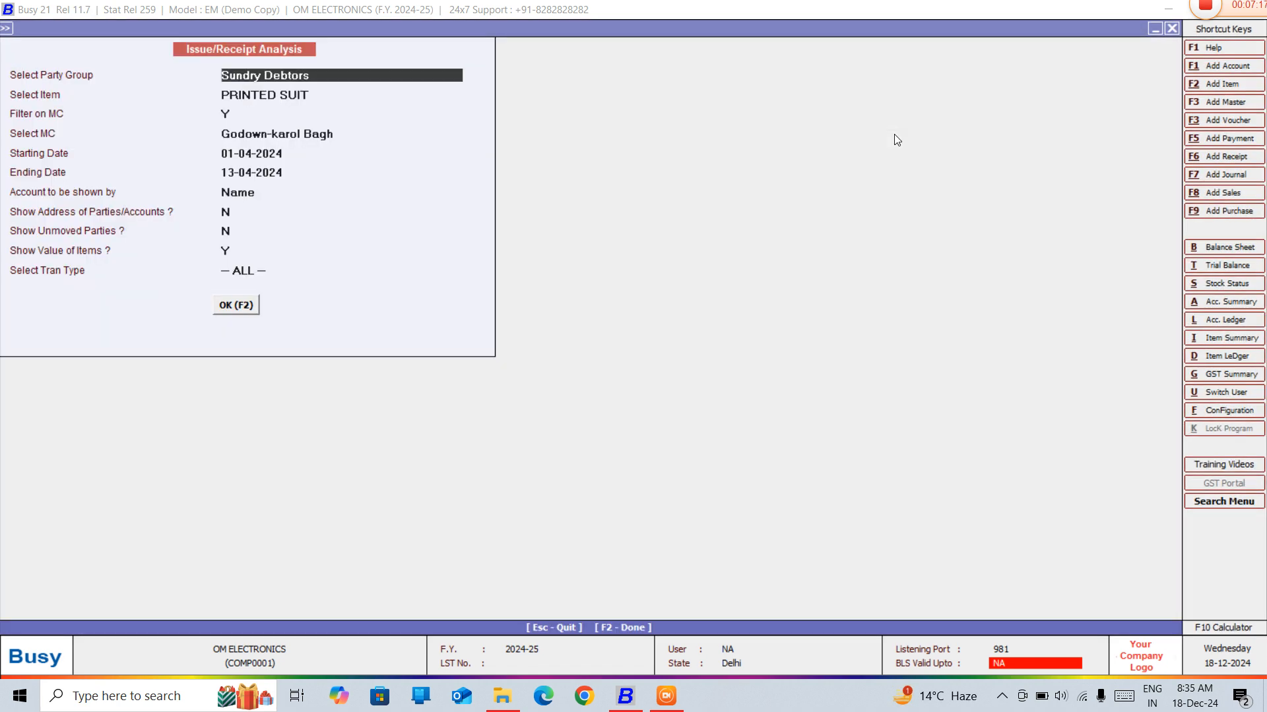
Change the report item to SAMSUNG A55, keeping Sundry Debtors as the party group and the material centre filter on.
key("Return")
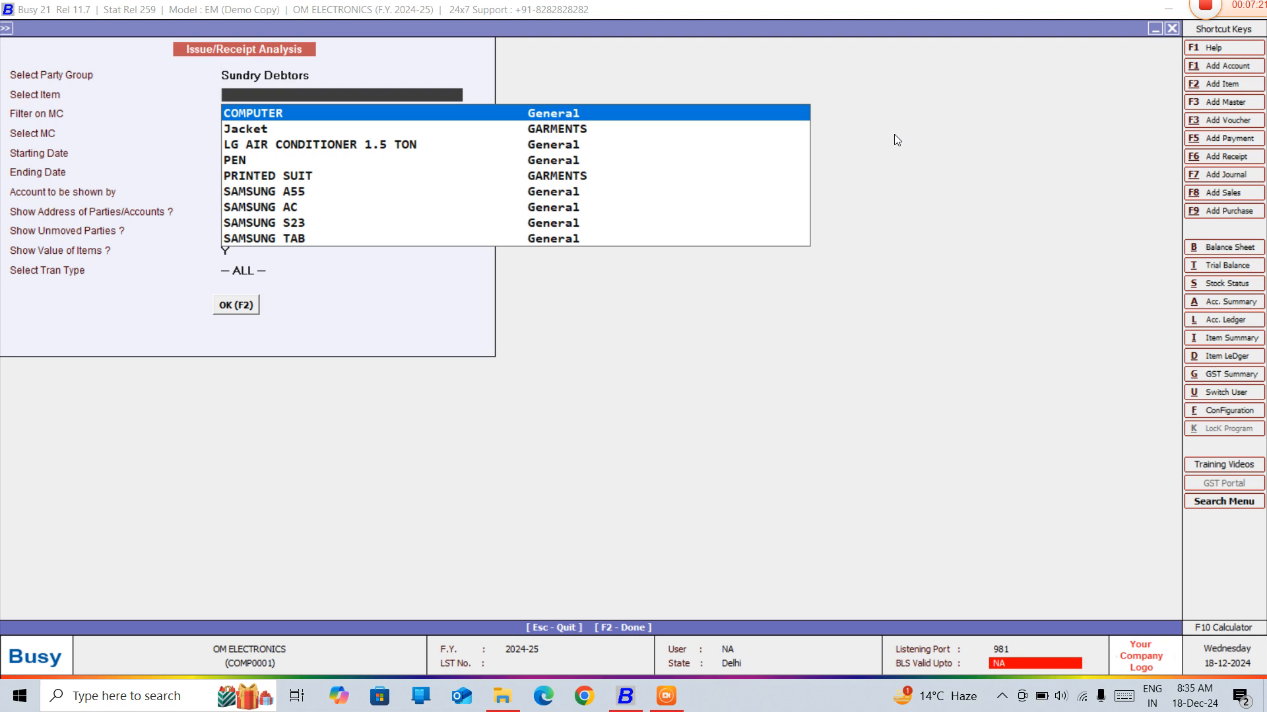
key("Down")
key("Down")
key("Down")
key("Down")
key("Down")
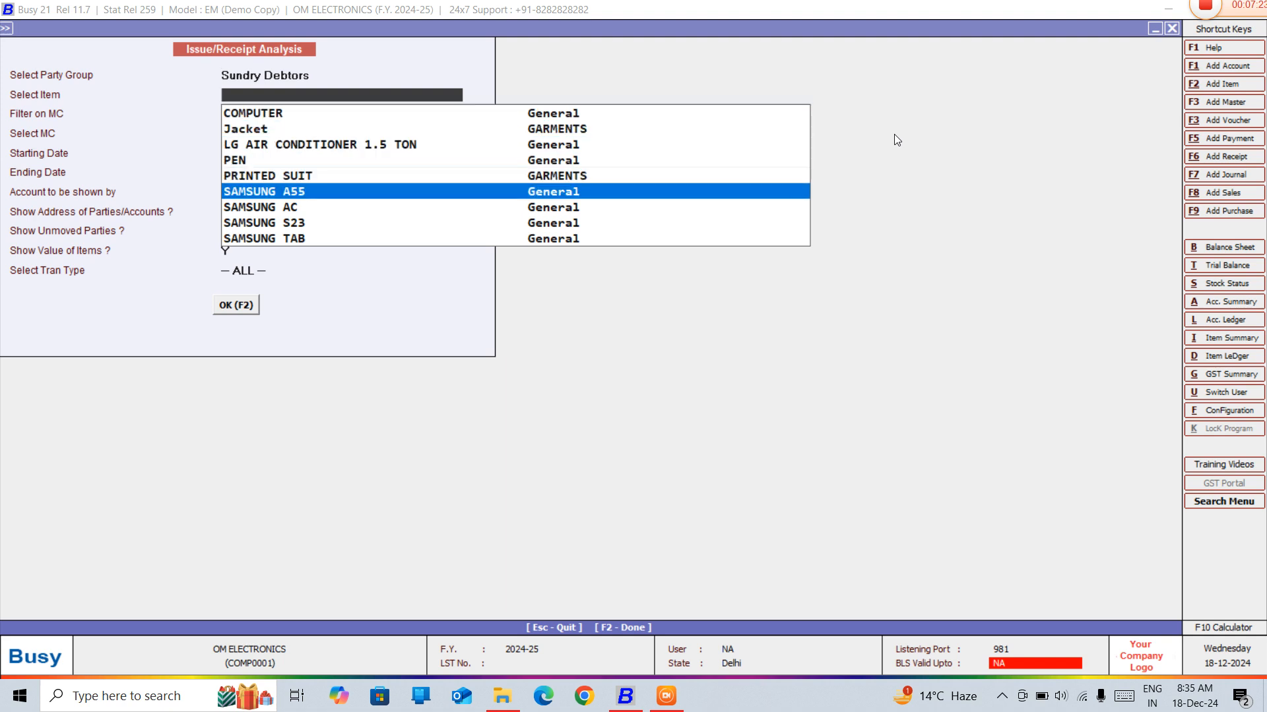
key("Return")
key("Return")
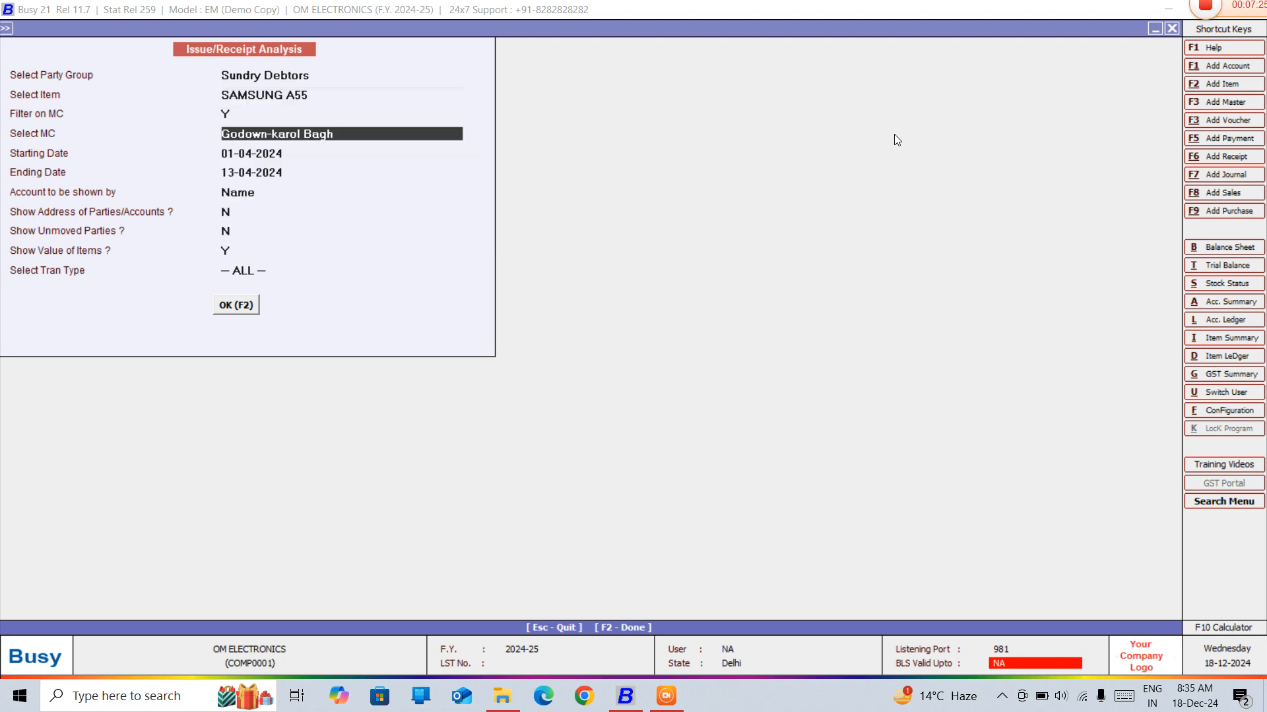
Set the material centre to DELHI GODOWN, generate the SAMSUNG A55 report, and close it.
key("Return")
key("Return")
key("Return")
key("Return")
key("Return")
key("Return")
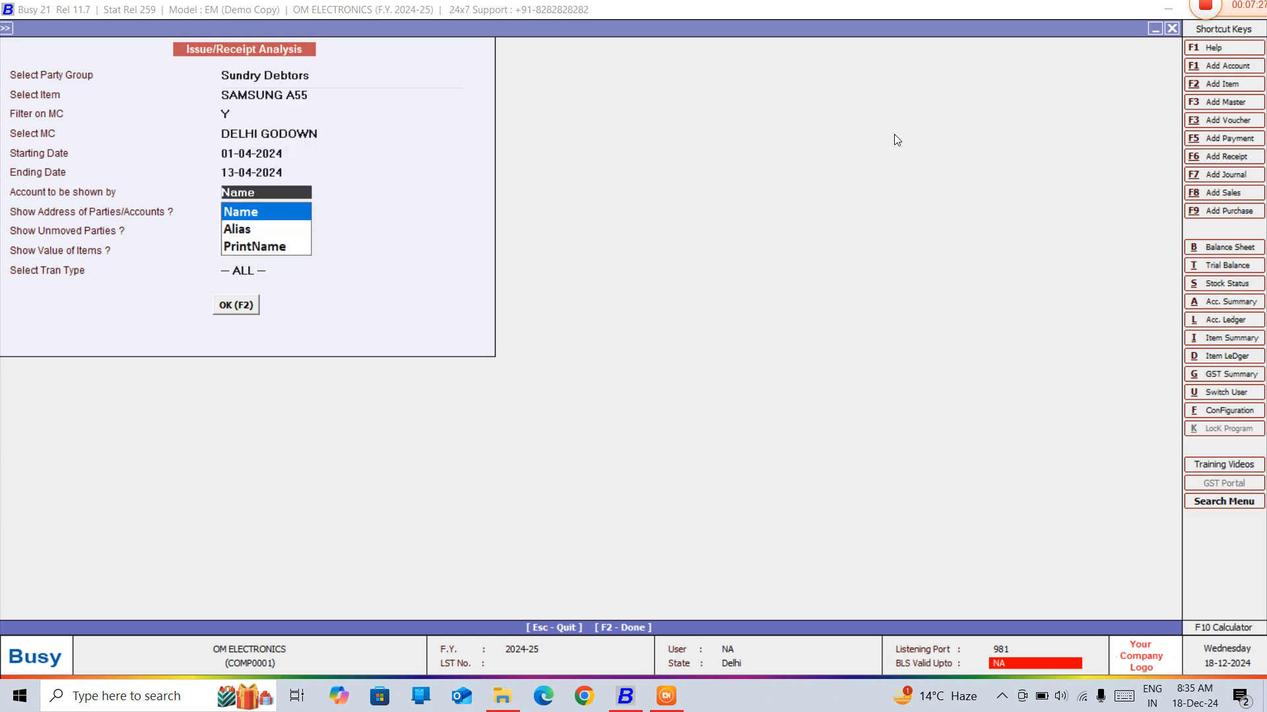
key("Return")
key("Return")
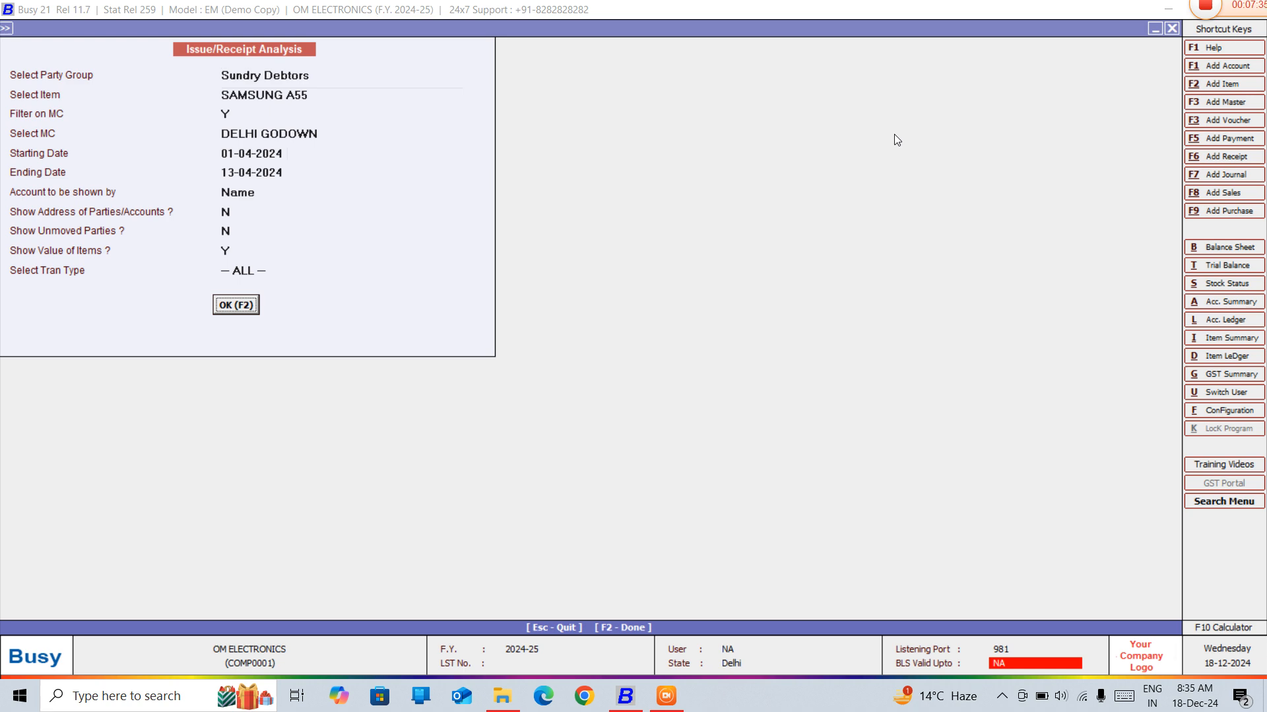
key("Return")
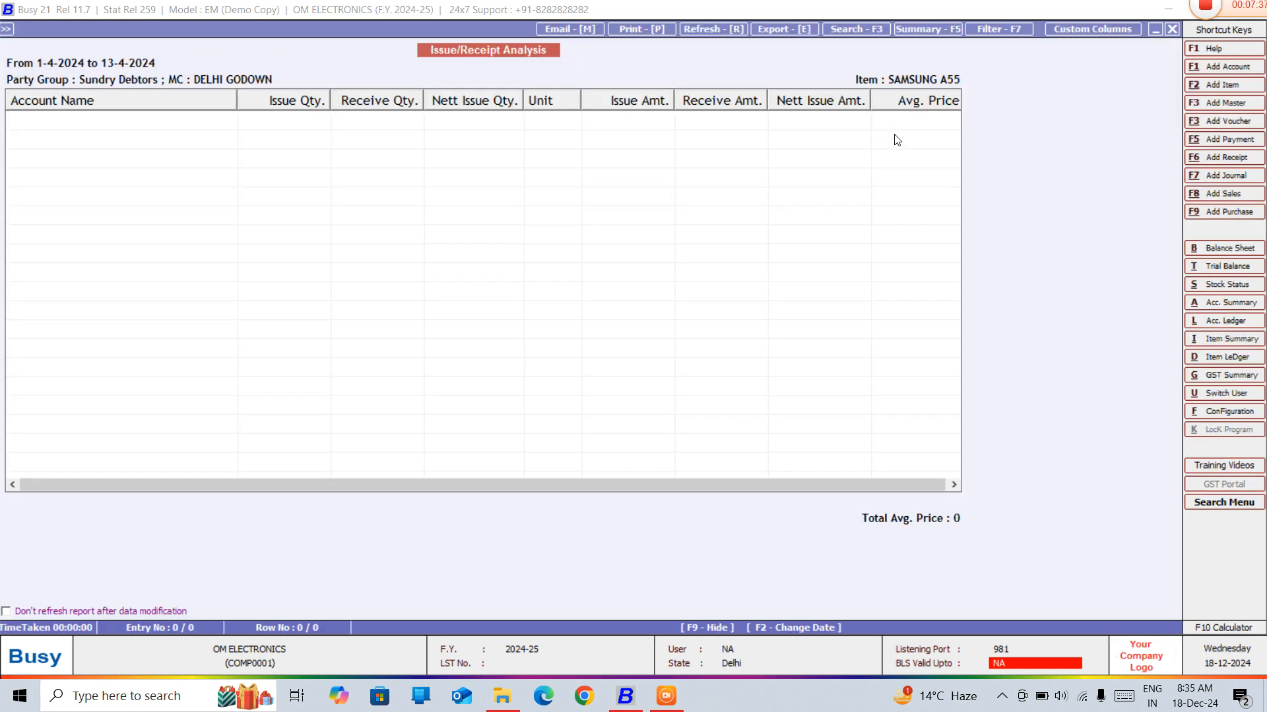
key("Escape")
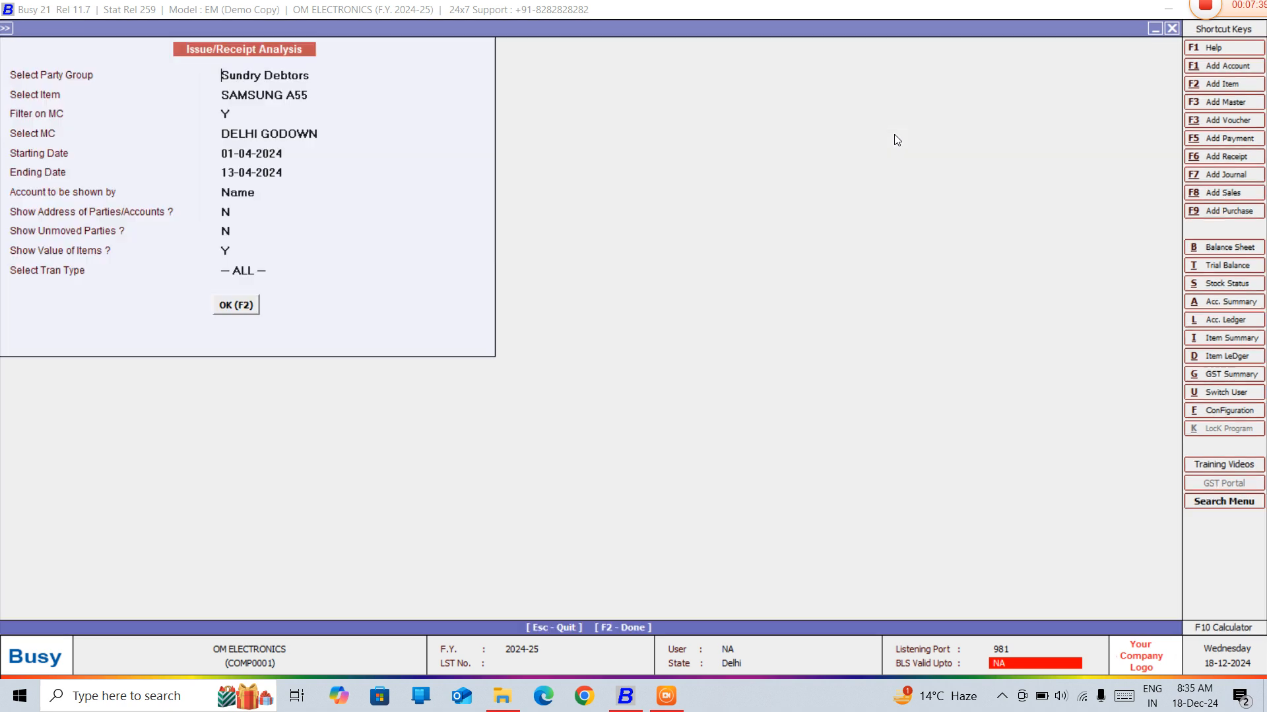
Change the report item to Jacket for the Sundry Debtors group.
key("Return")
key("space")
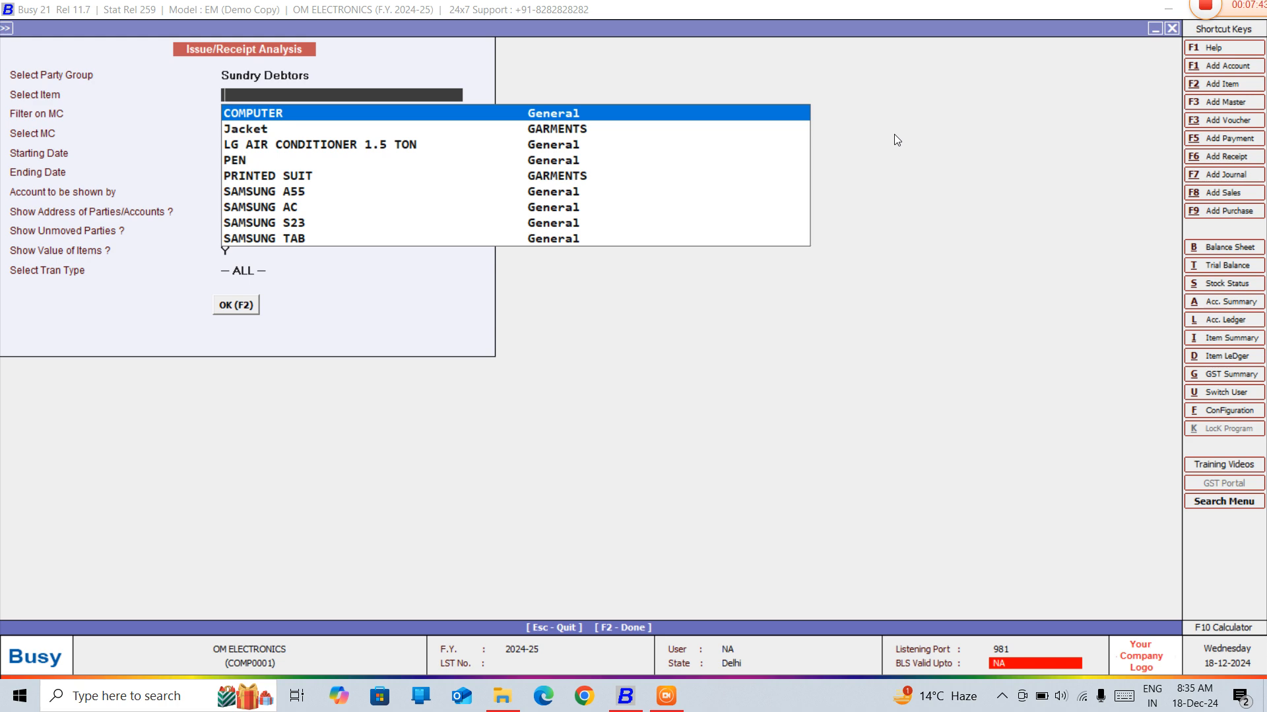
key("Down")
key("Down")
key("Up")
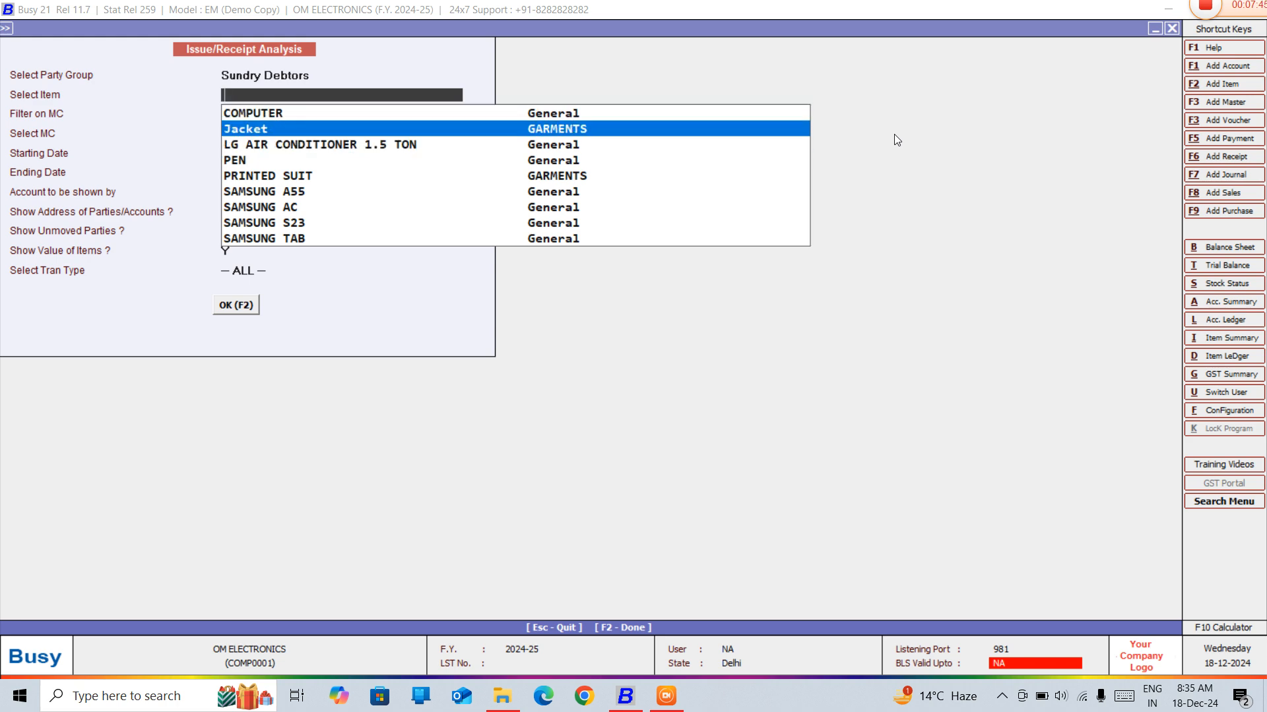
key("Return")
Generate the Jacket report for Sundry Debtors at DELHI GODOWN with all transaction types, and close it.
key("Return")
key("Return")
key("Return")
key("Return")
key("Return")
key("Return")
key("Return")
key("Return")
key("Return")
key("Return")
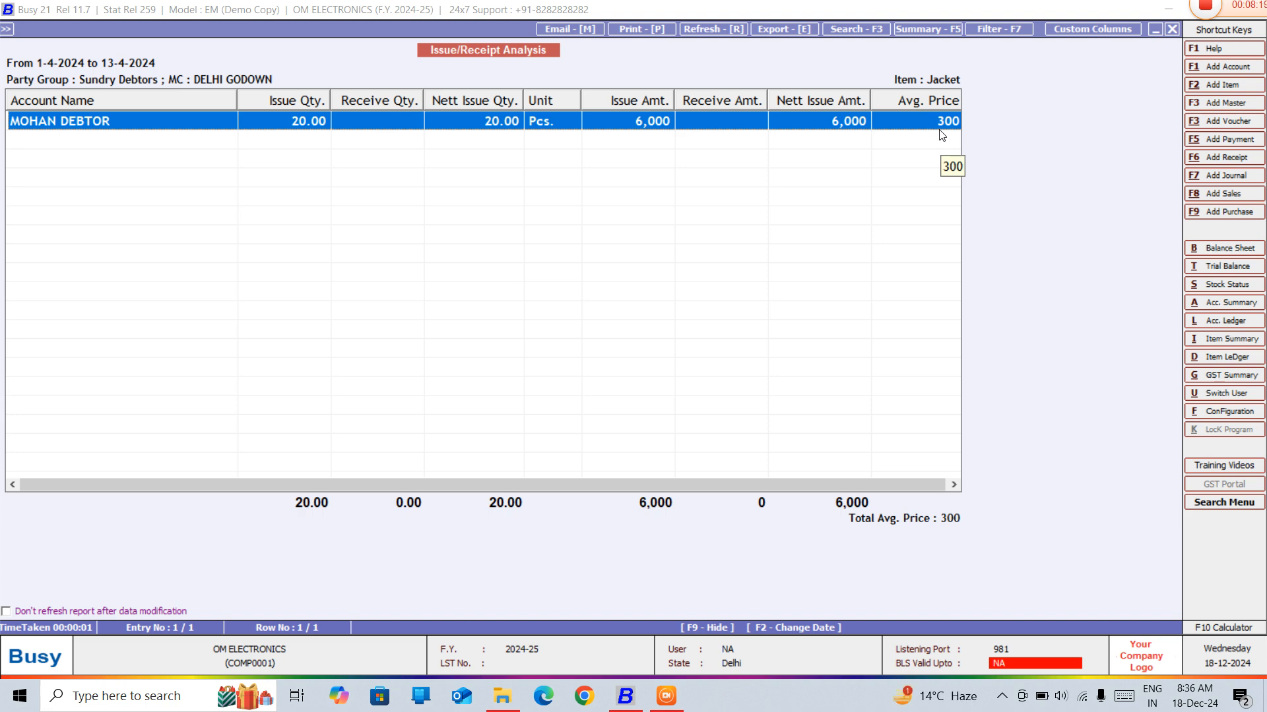
key("Escape")
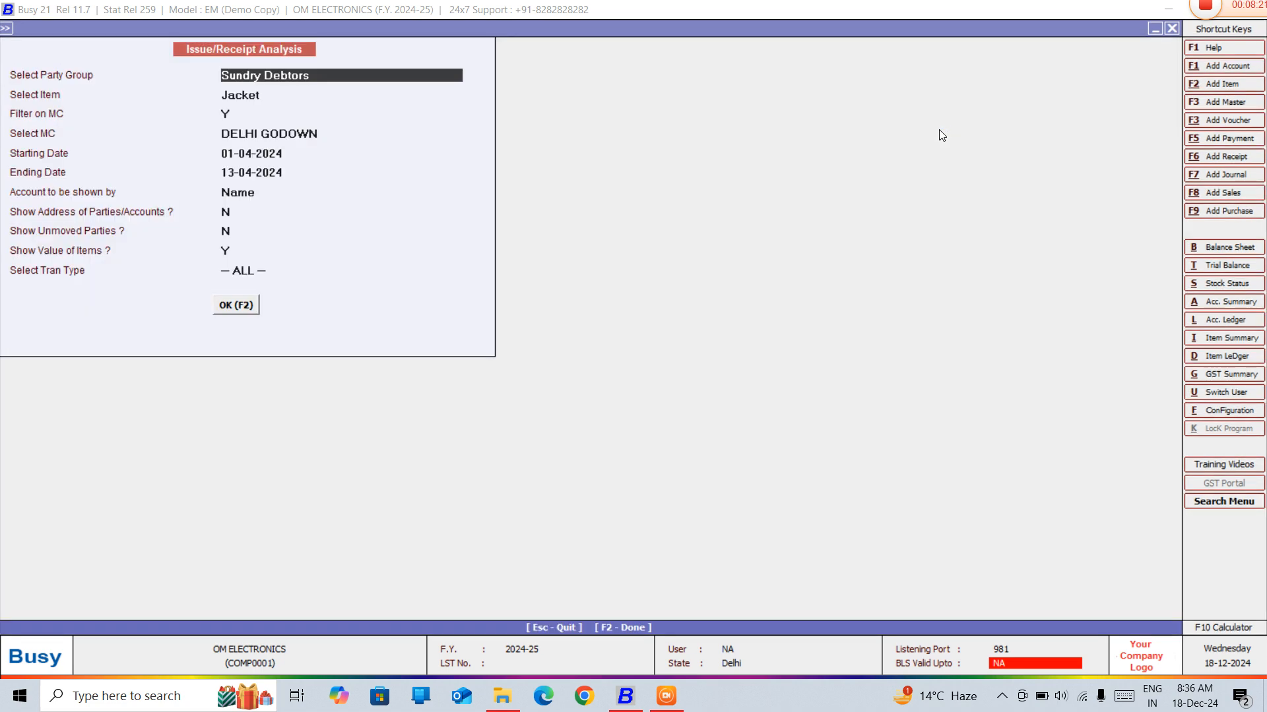
Set the transaction type to To be Tracked with Party, generate the Jacket report, and close it.
key("Return")
key("Return")
key("Return")
key("Return")
key("Return")
key("Return")
key("Return")
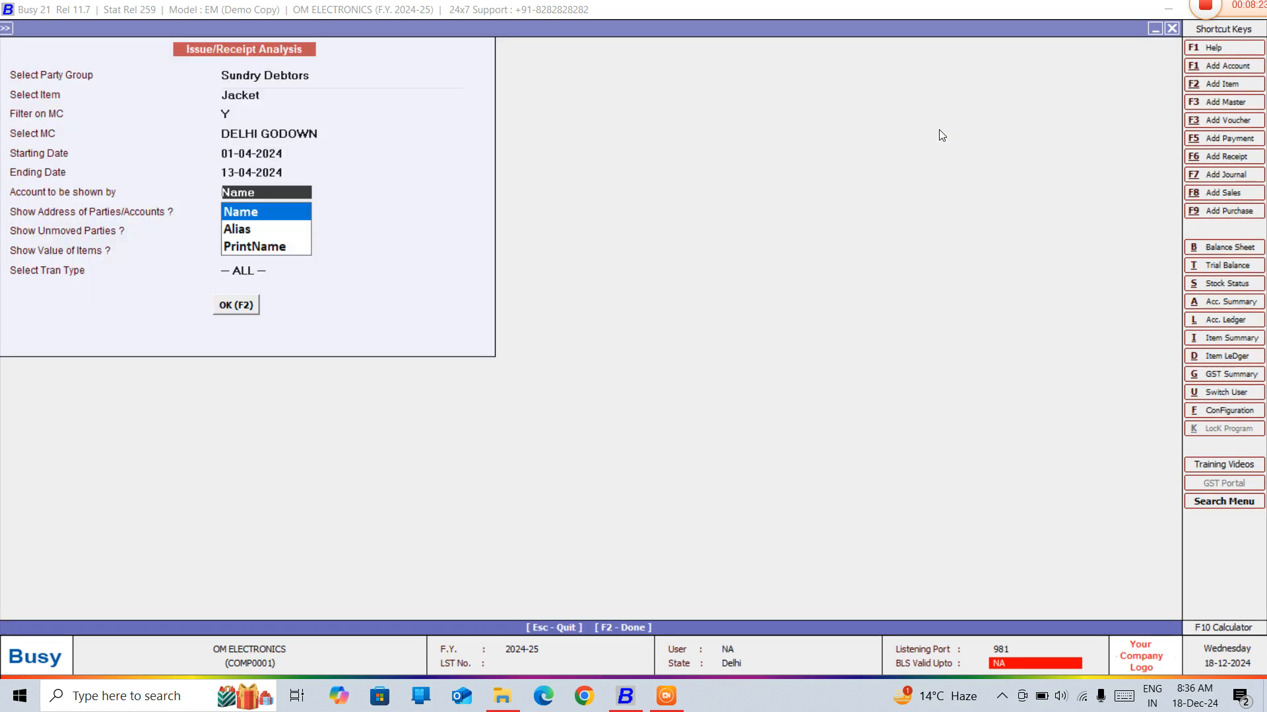
key("Return")
key("Return")
key("Return")
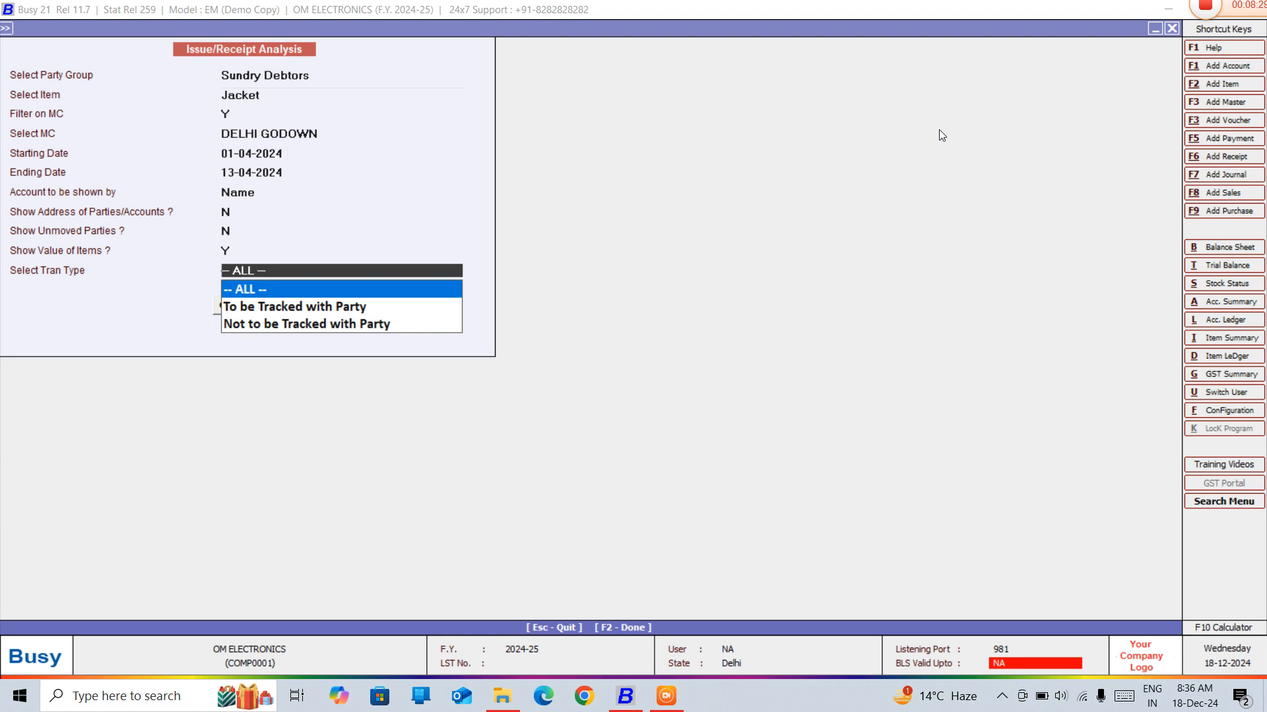
key("Down")
key("Return")
key("Return")
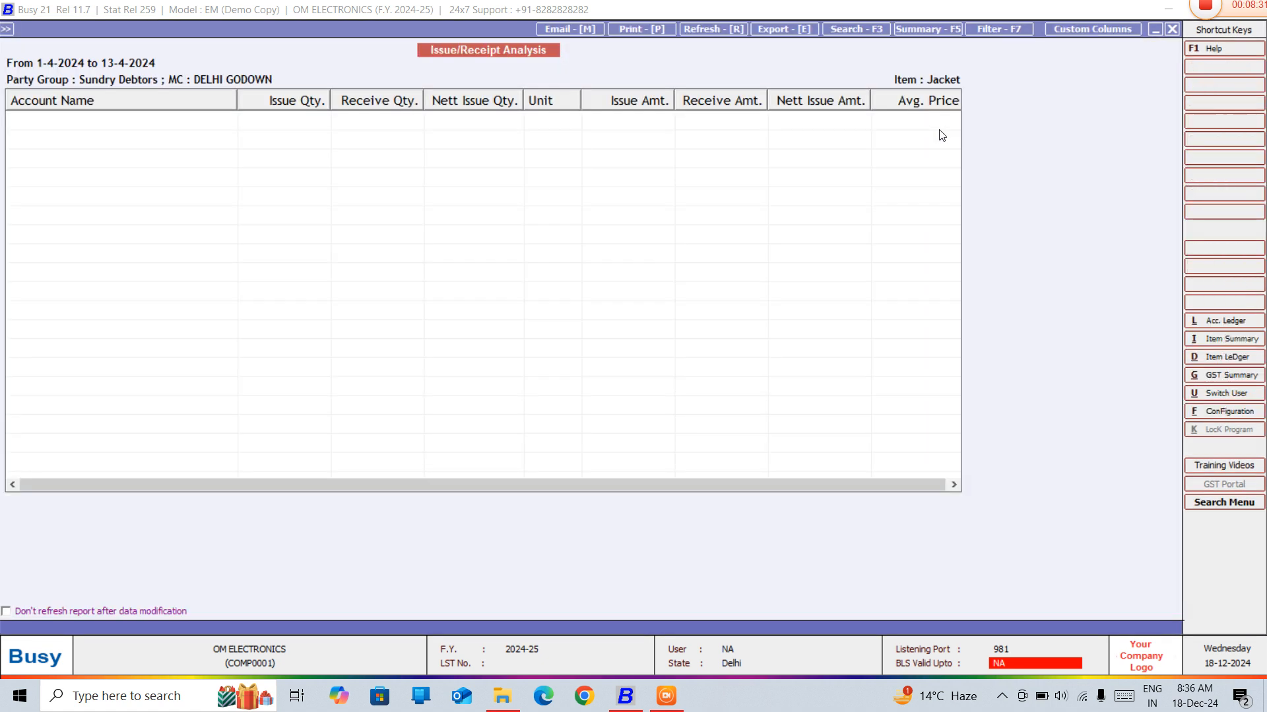
key("Escape")
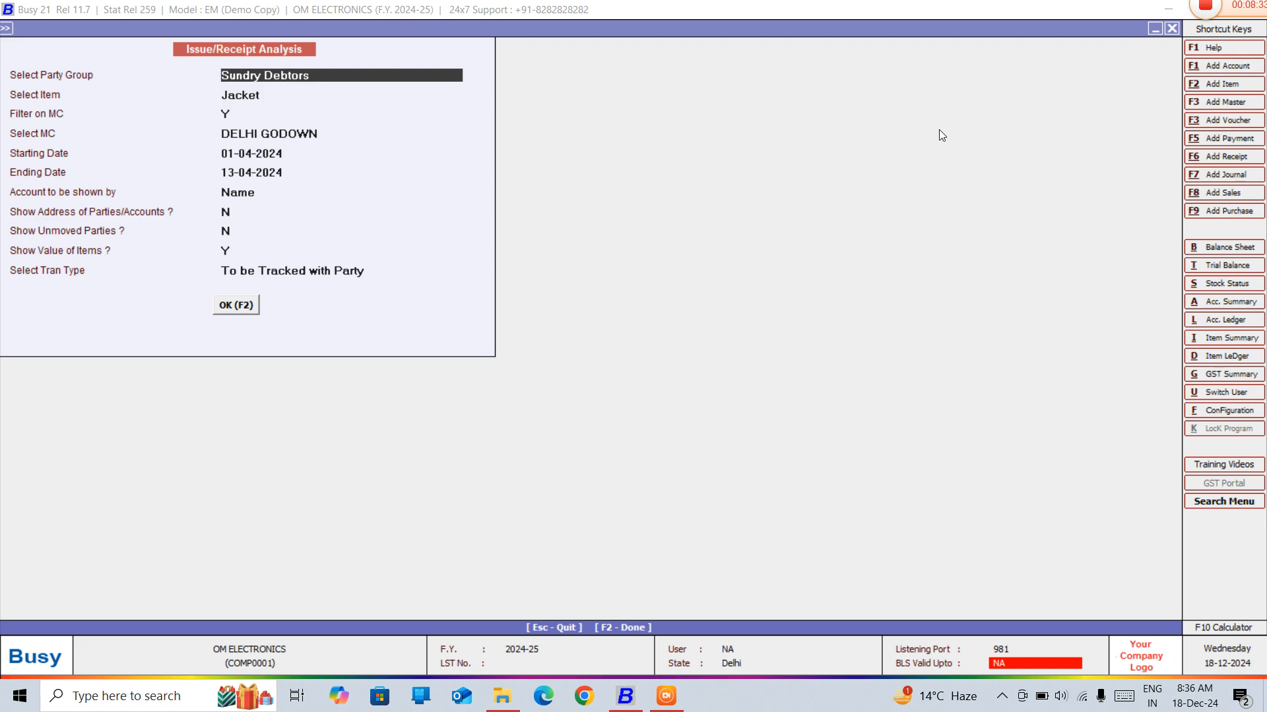
Generate the Jacket report with the transaction type Not to be Tracked with Party, and exit the report and its options.
key("Return")
key("Return")
key("Return")
key("Return")
key("Return")
key("Return")
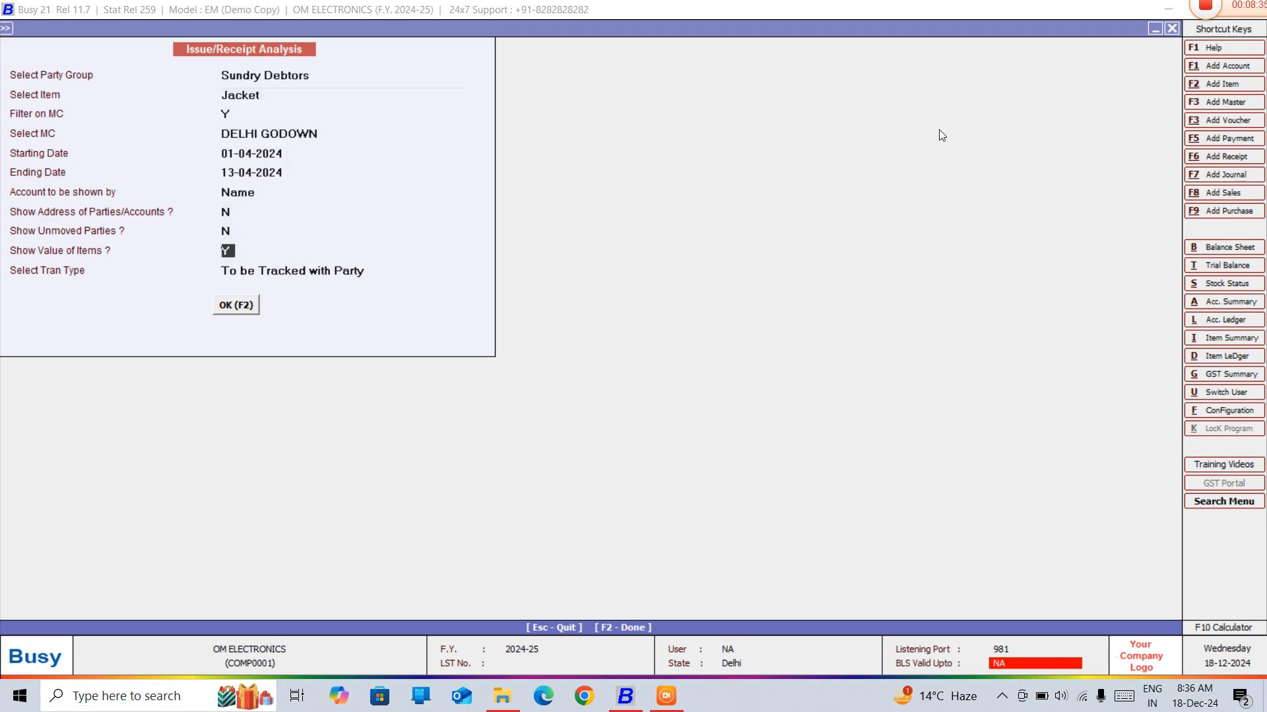
key("Return")
key("Down")
key("Return")
key("Return")
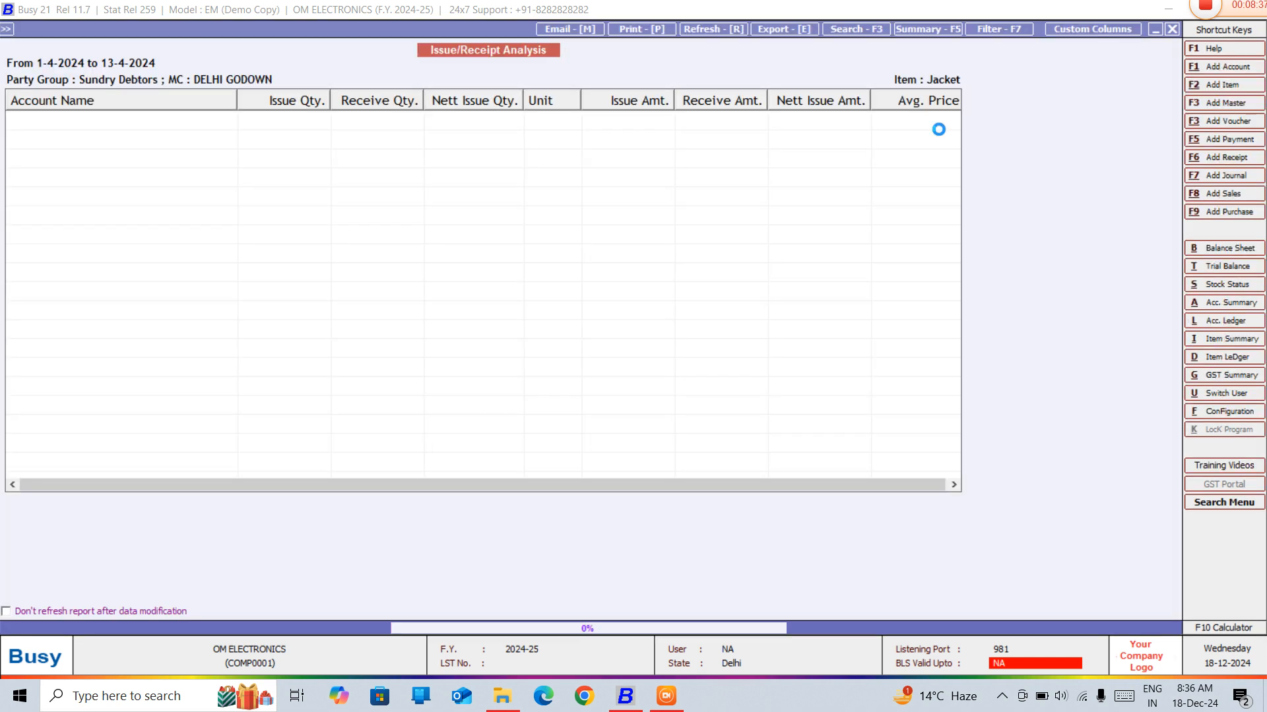
key("Escape")
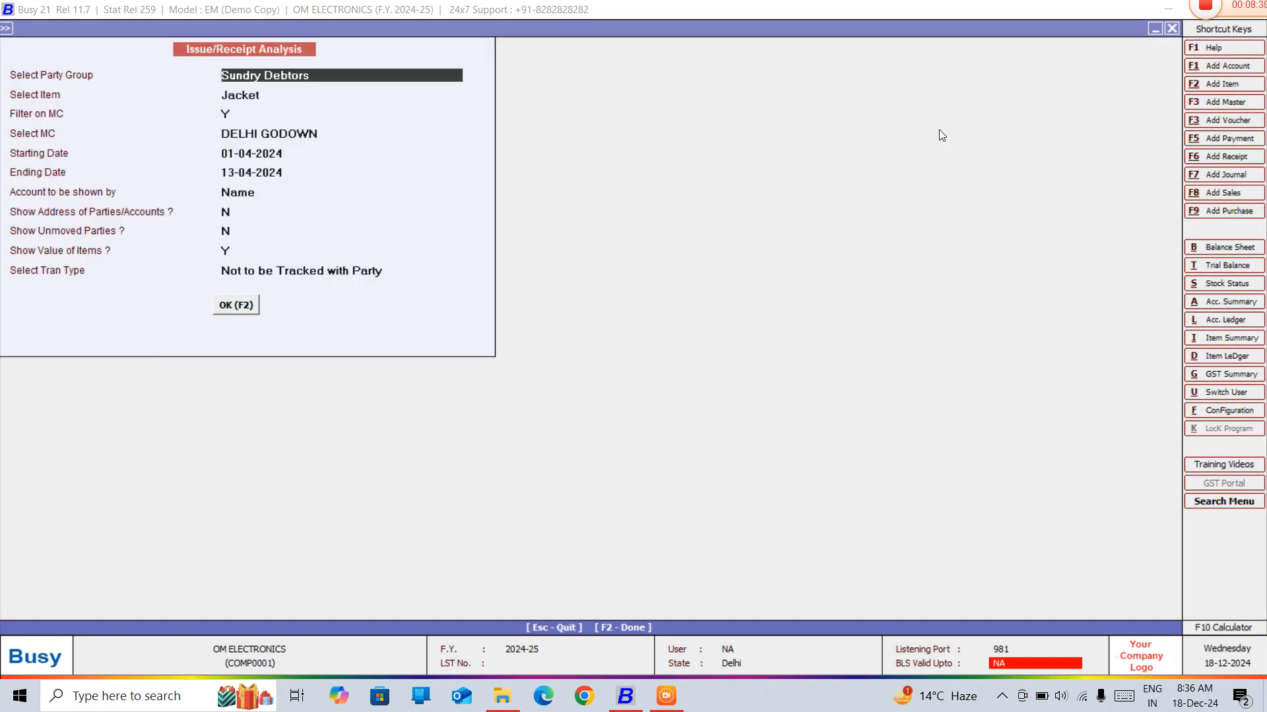
key("Escape")
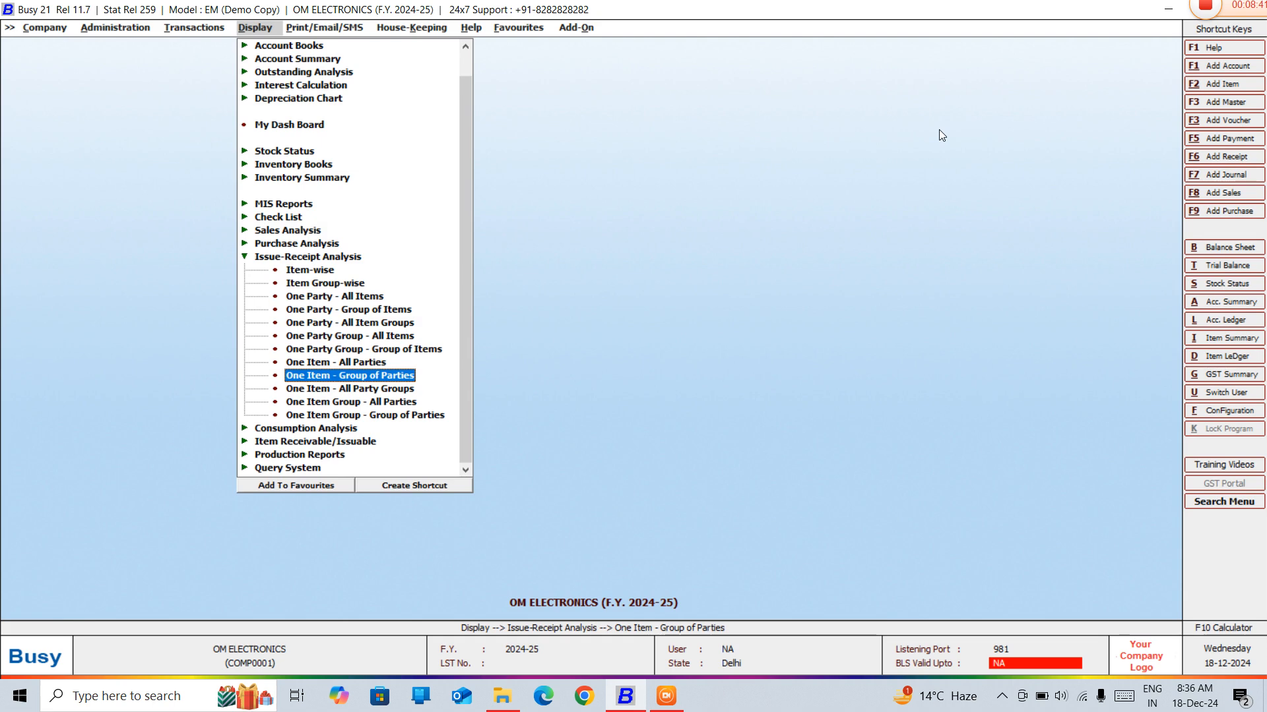
Look through the transaction types to locate Mat. Issued to Party and Mat. Rcvd. from Party.
key("Left")
key("Down")
key("Down")
key("Down")
key("Down")
key("Down")
key("Down")
key("Down")
key("Down")
key("Down")
key("Down")
key("Down")
key("Down")
key("Down")
key("Down")
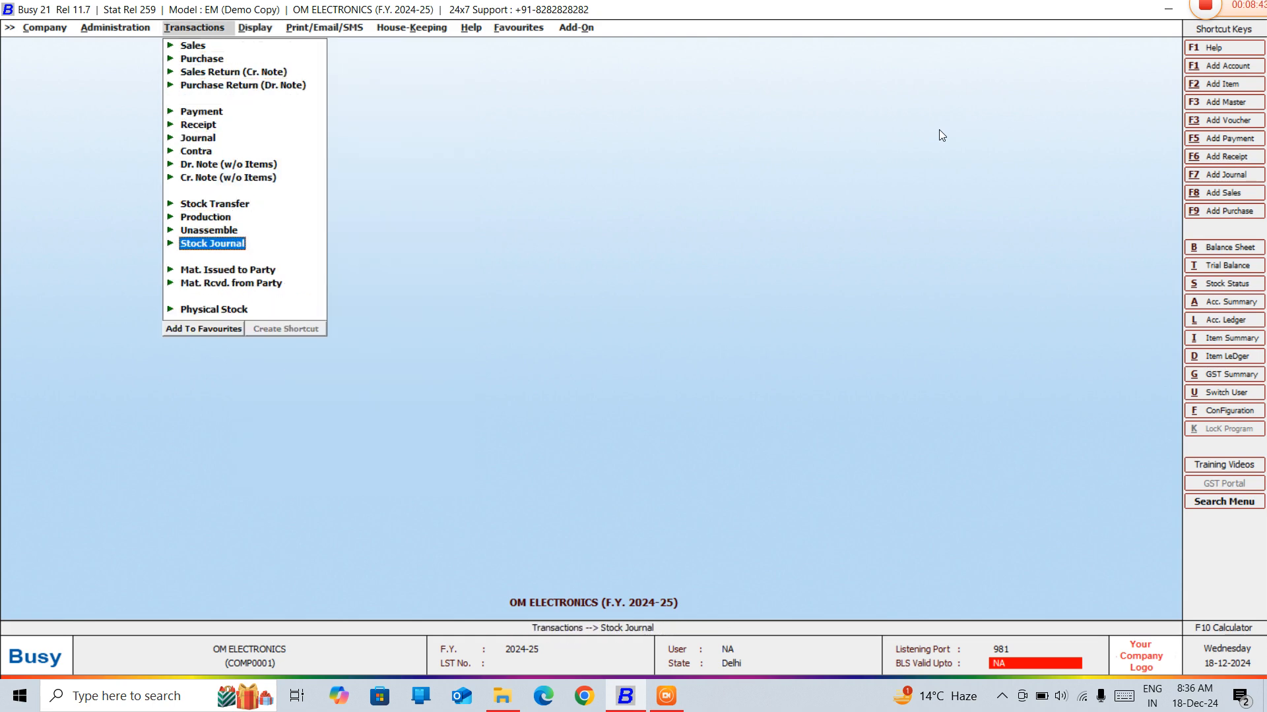
key("Down")
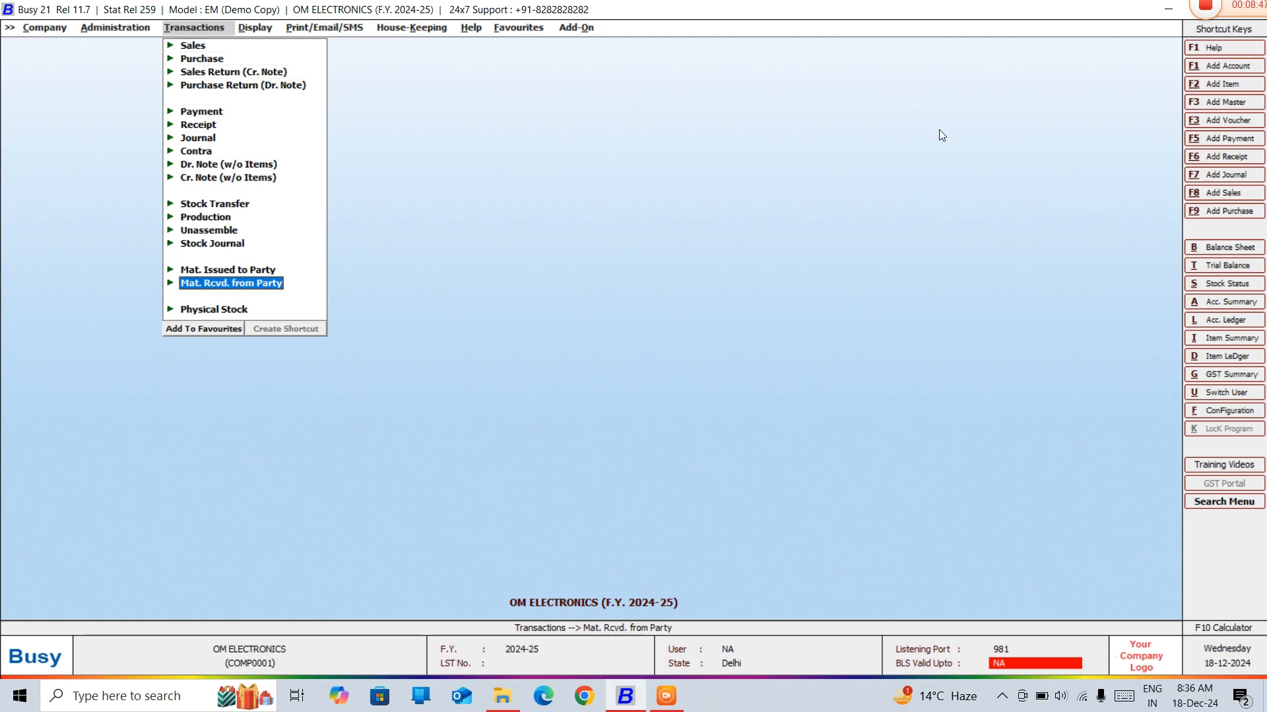
Reopen the One Item - Group of Parties analysis, generate it for Cash-in-hand with Jacket and DELHI GODOWN, and close the report.
key("Right")
key("Return")
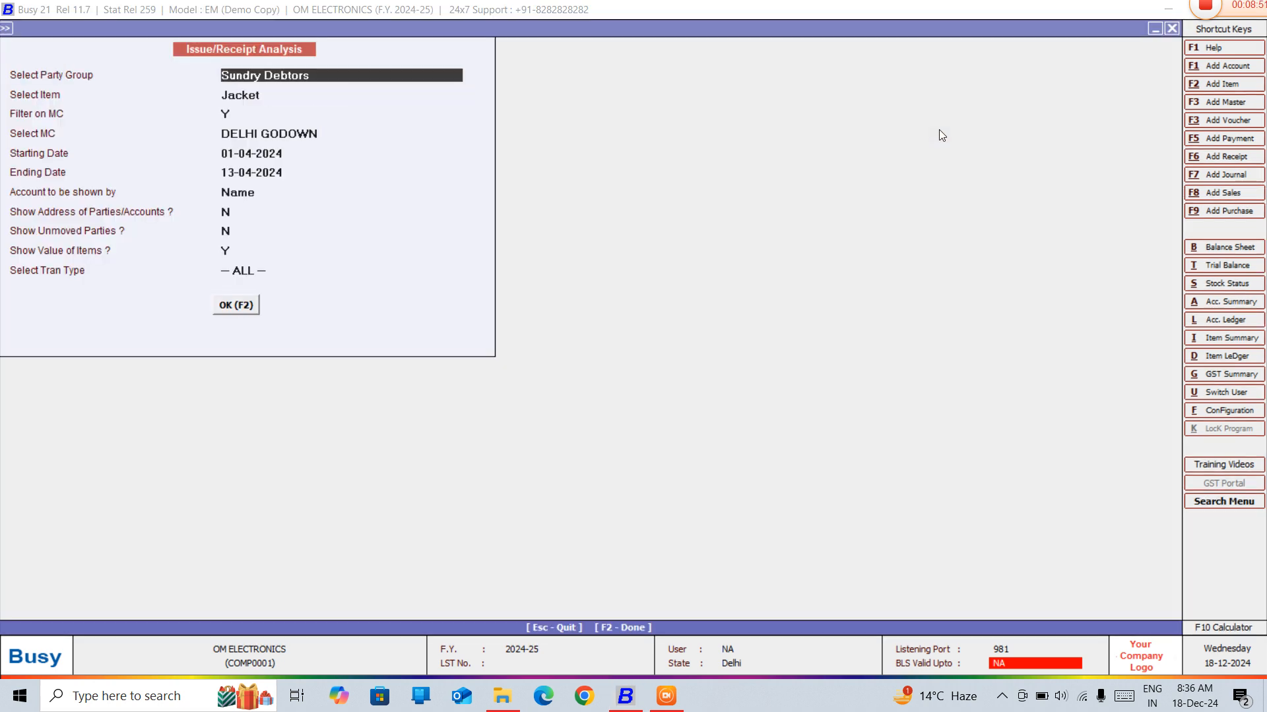
type("ca")
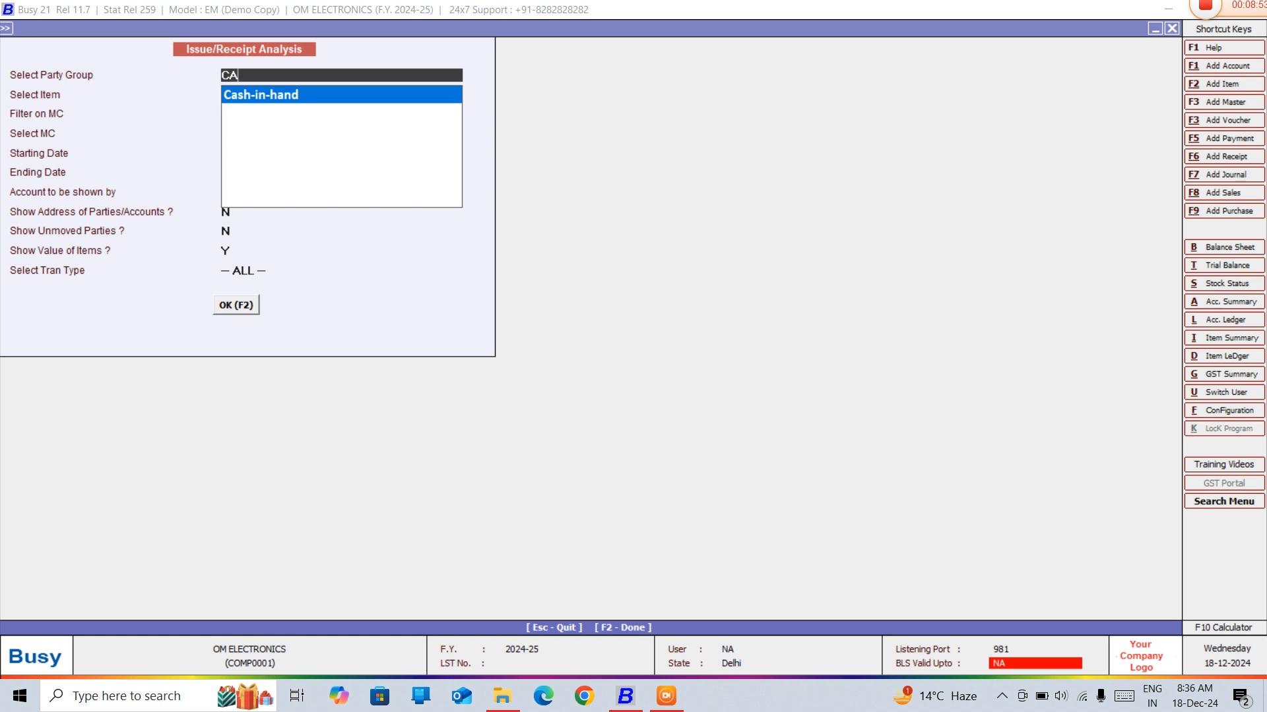
key("Return")
key("Return")
key("Return")
key("Return")
key("Return")
key("Return")
key("Return")
key("Return")
key("Return")
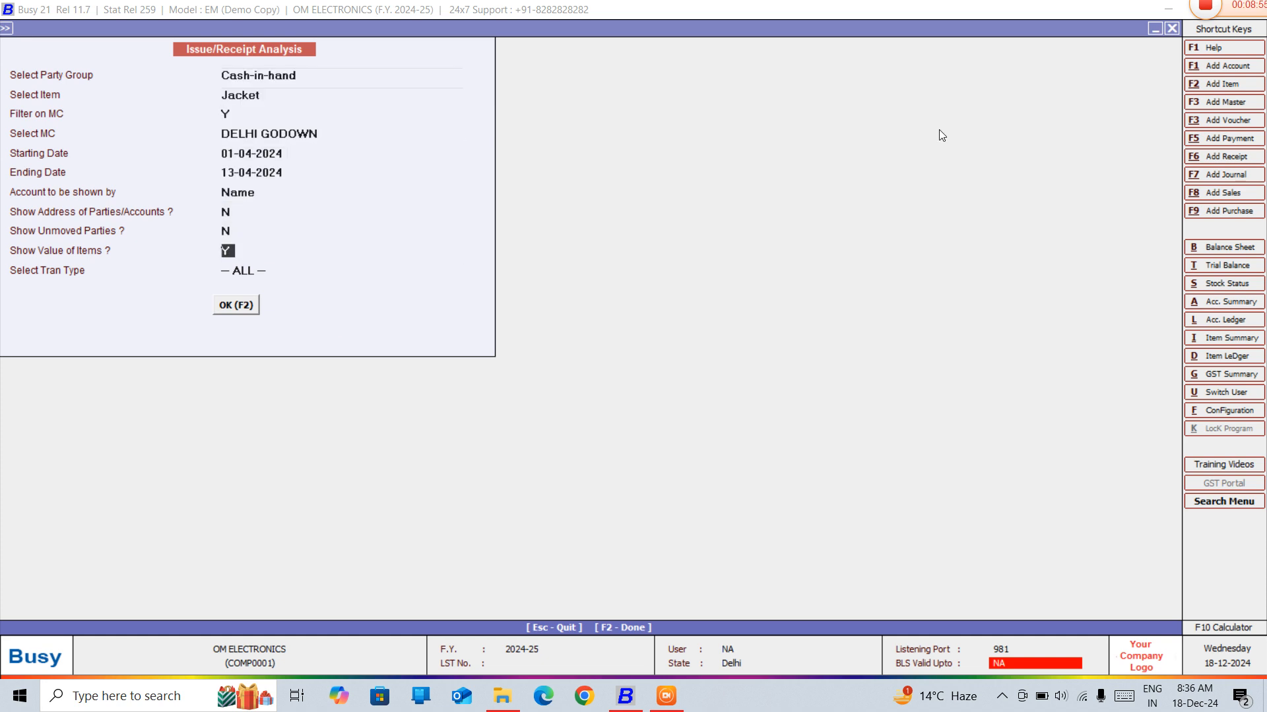
key("Return")
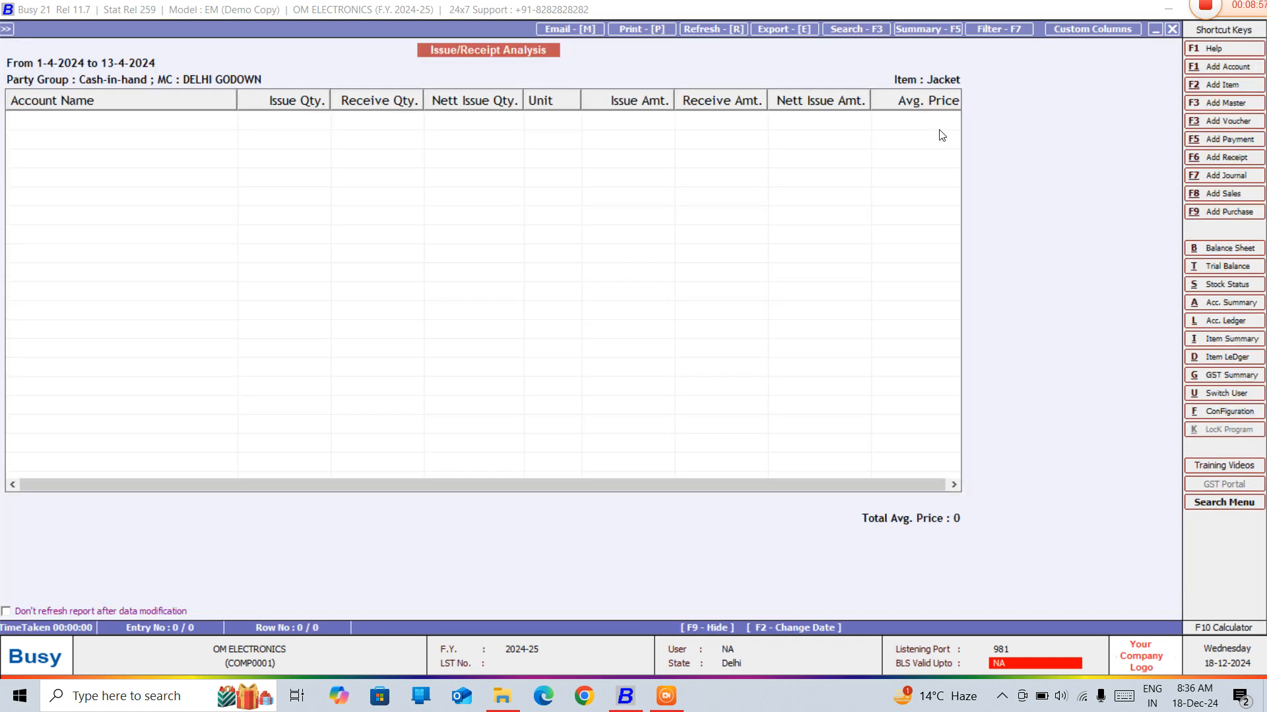
key("Escape")
Set the party group to Sundry Creditors and the item to SAMSUNG A55.
type("cre")
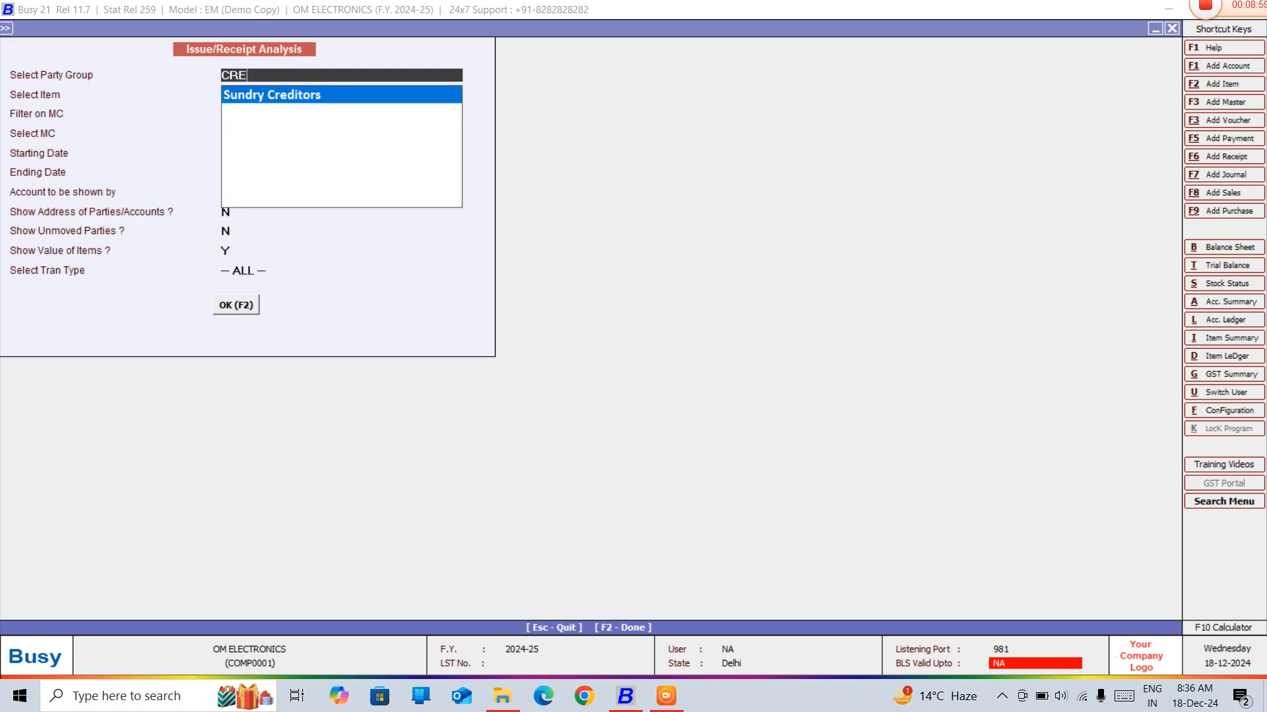
key("Return")
key("BackSpace")
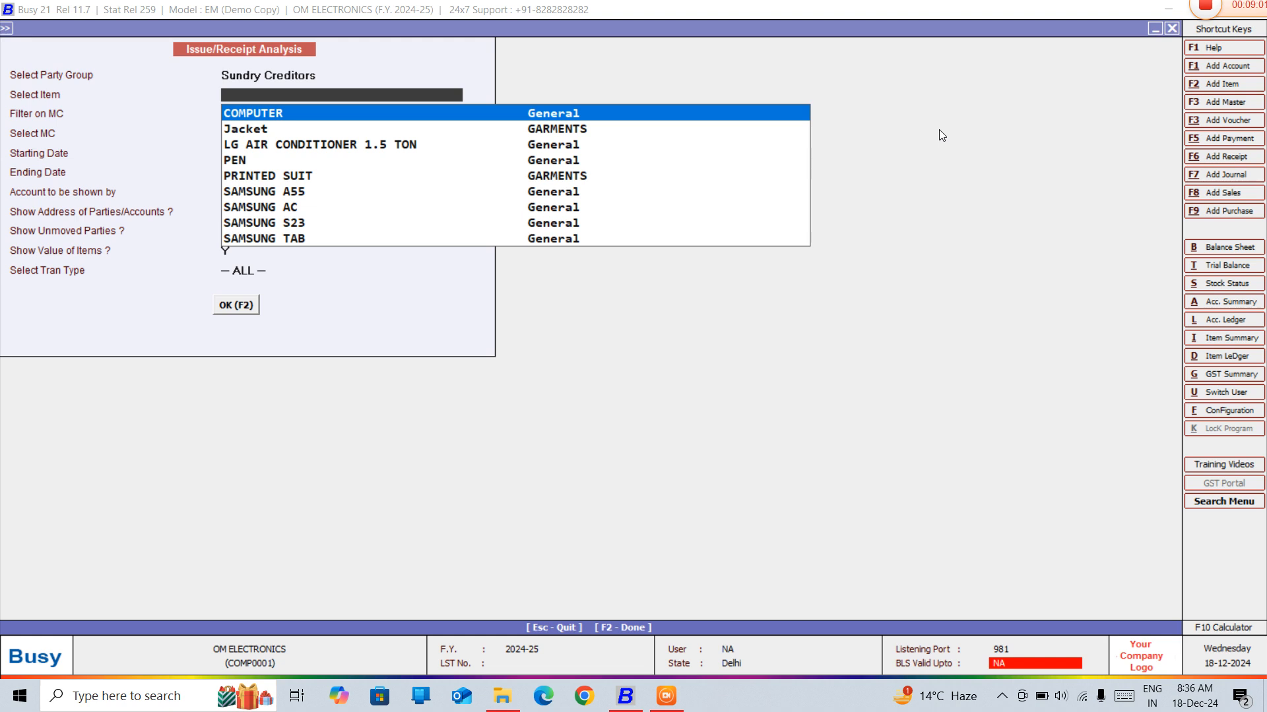
key("Down")
key("Down")
key("Down")
key("Down")
key("Down")
key("Down")
key("Down")
key("Down")
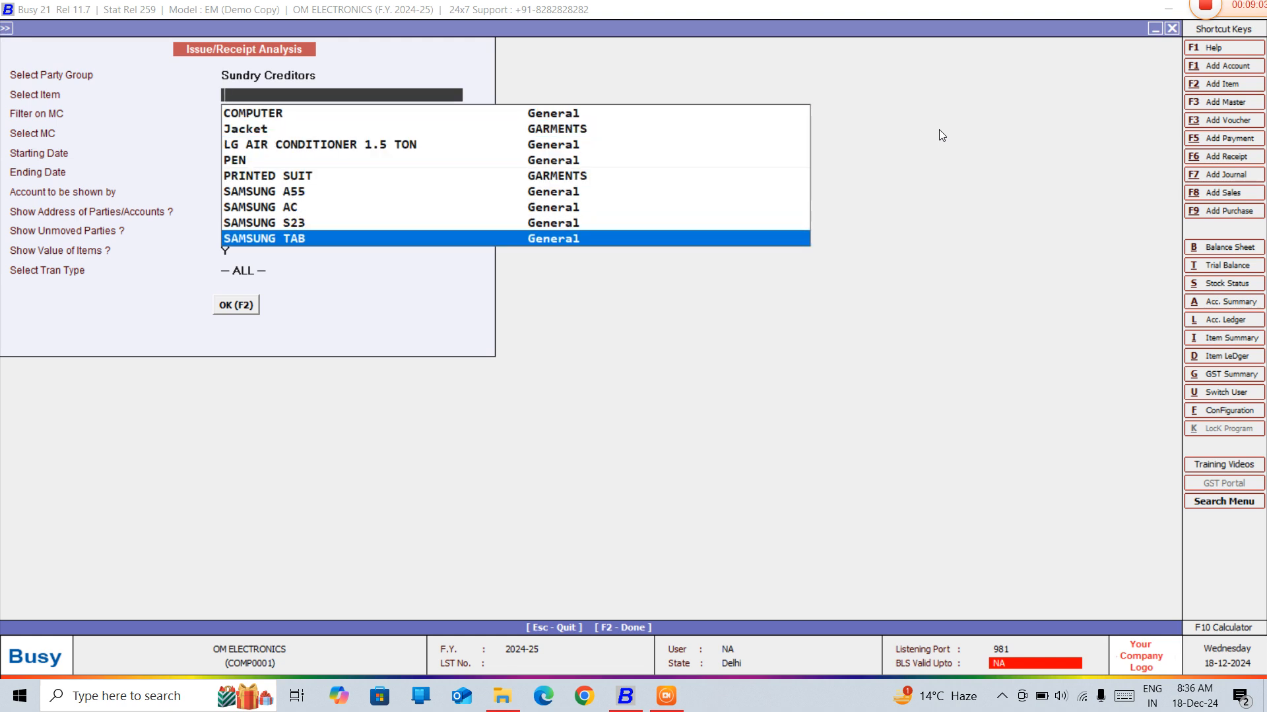
key("Up")
key("Up")
key("Up")
key("Return")
Generate the SAMSUNG A55 report for Sundry Creditors filtered on DELHI GODOWN, and close it.
key("Return")
key("Return")
key("Return")
key("Return")
key("Return")
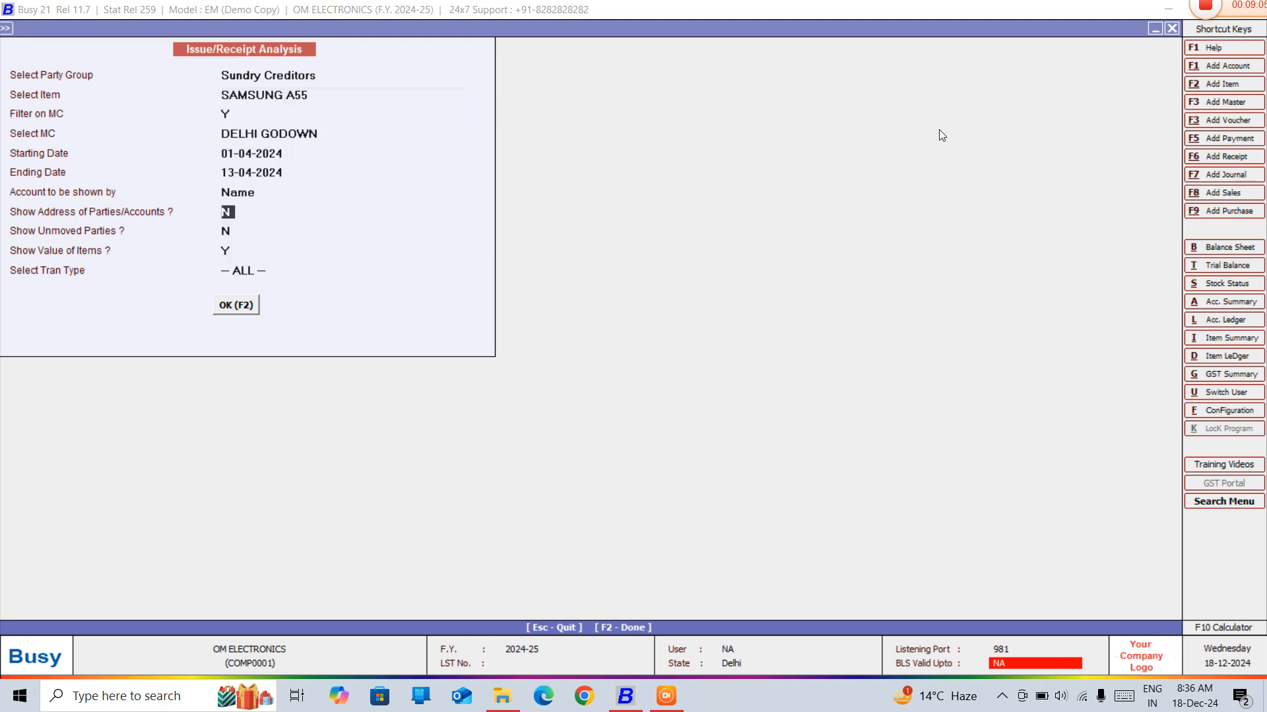
key("Return")
key("Return")
key("Return")
key("Return")
key("Return")
key("Escape")
Turn off the material centre filter, generate the SAMSUNG A55 report for Sundry Creditors, and close it.
key("Return")
key("Return")
key("n")
key("Return")
key("Return")
key("Return")
key("Return")
key("Return")
key("Return")
key("Return")
key("Return")
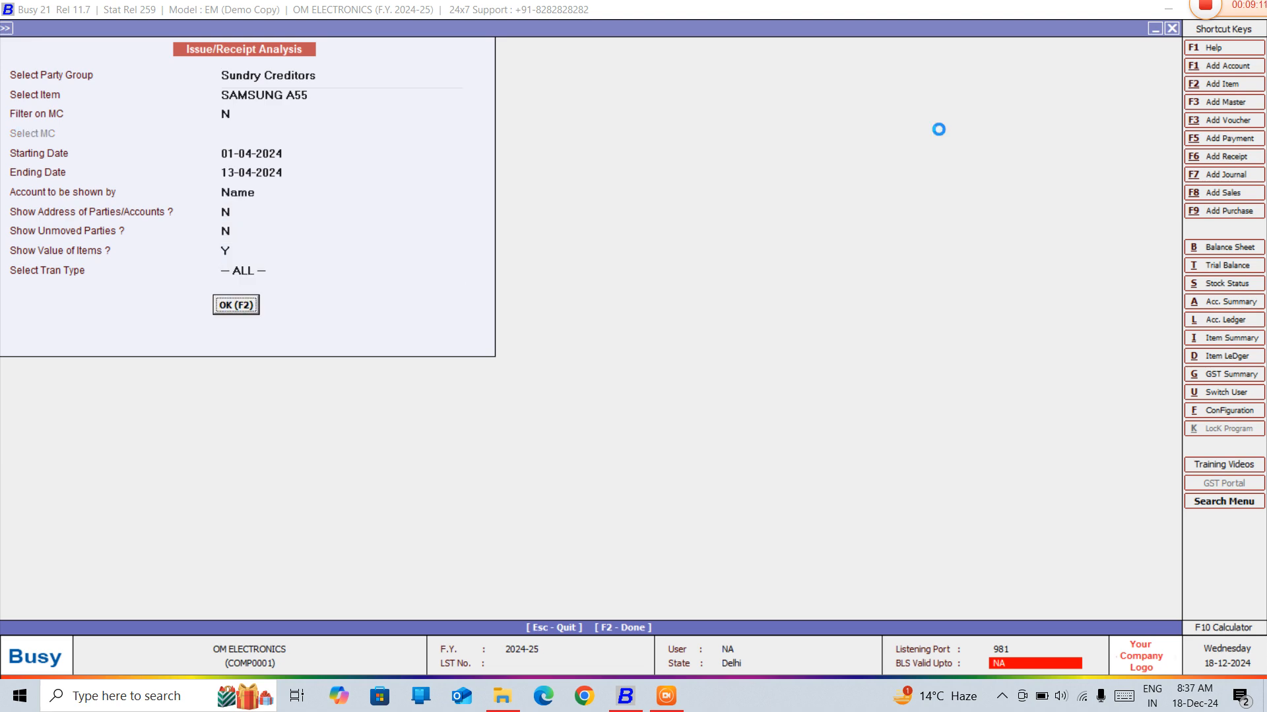
key("Return")
key("Escape")
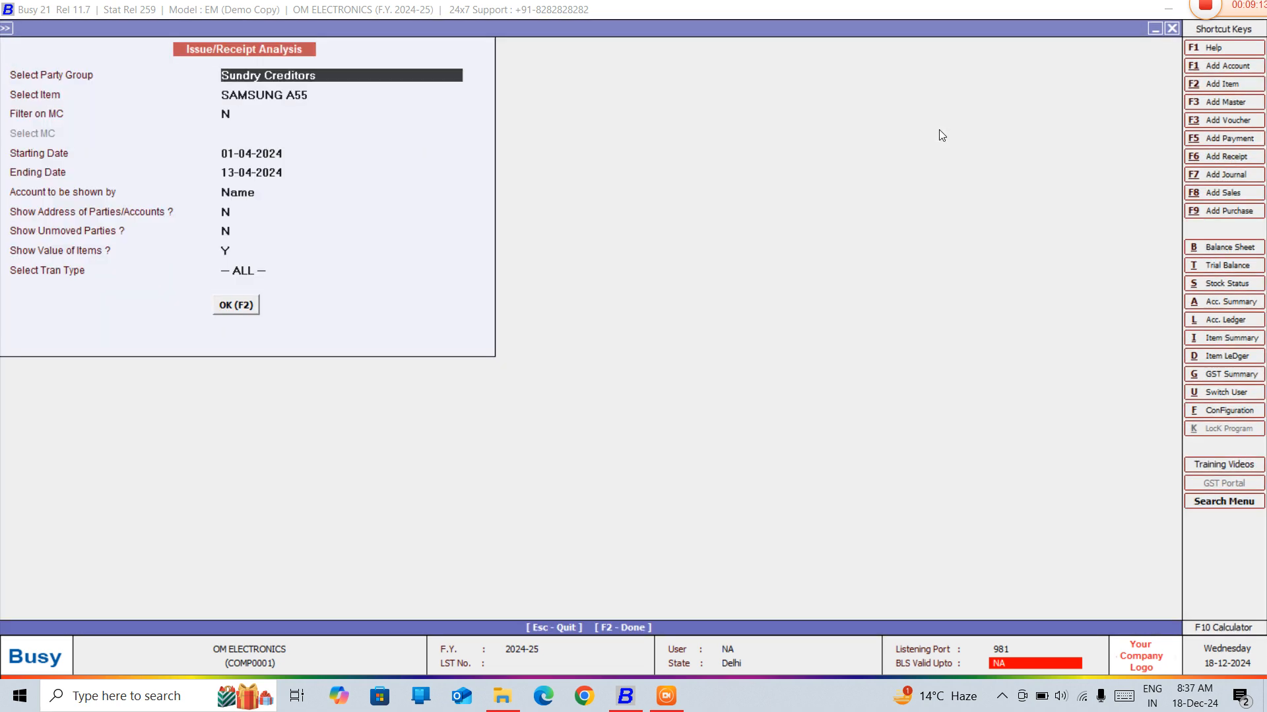
Change the report item to Jacket for the Sundry Creditors group.
key("Return")
key("BackSpace")
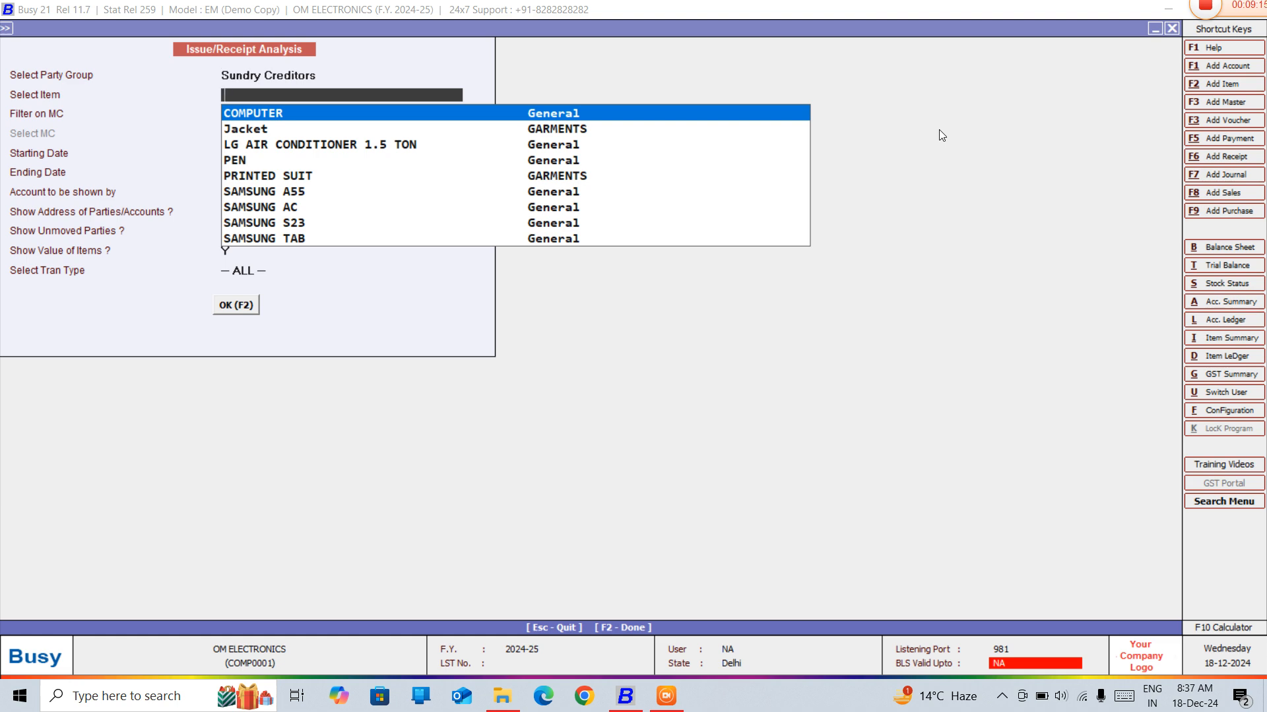
key("Down")
key("Down")
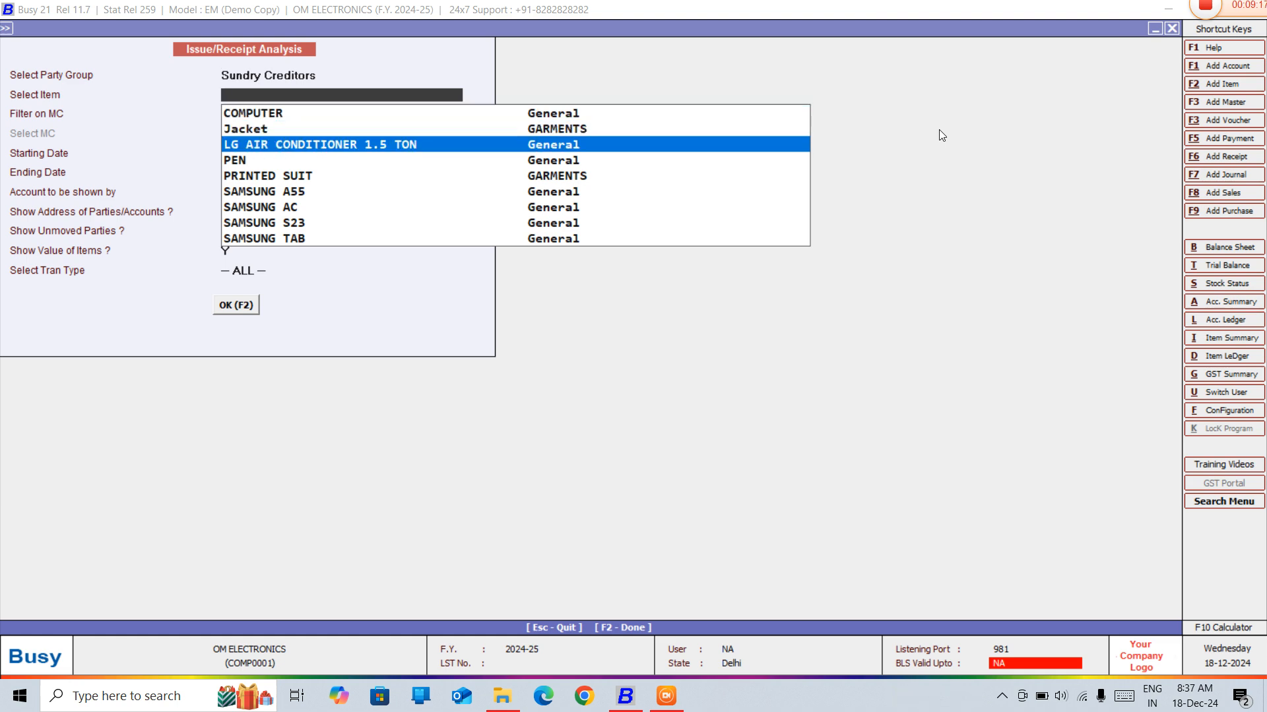
key("Up")
key("Return")
Generate the Jacket report for Sundry Creditors from 01-04-2024 to 13-04-2024 without a material centre filter.
key("Return")
key("Return")
key("Return")
key("Return")
key("Return")
key("Return")
key("Return")
key("Return")
key("Return")
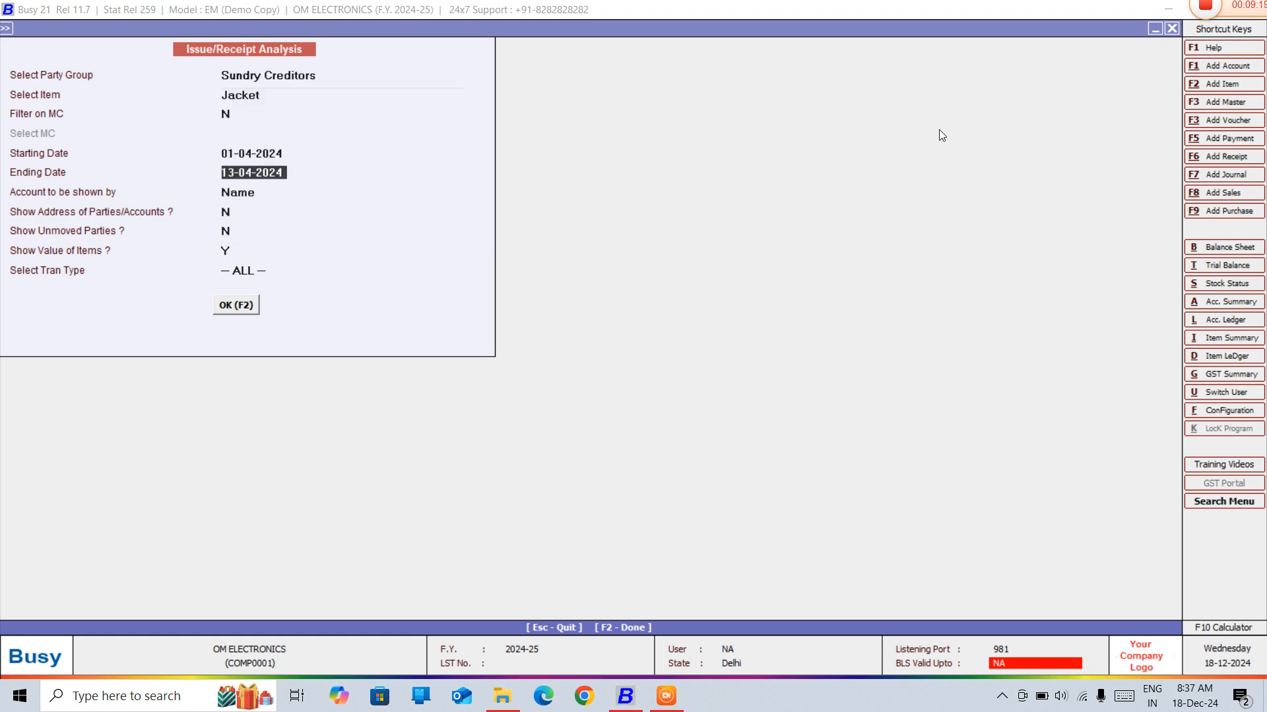
key("F2")
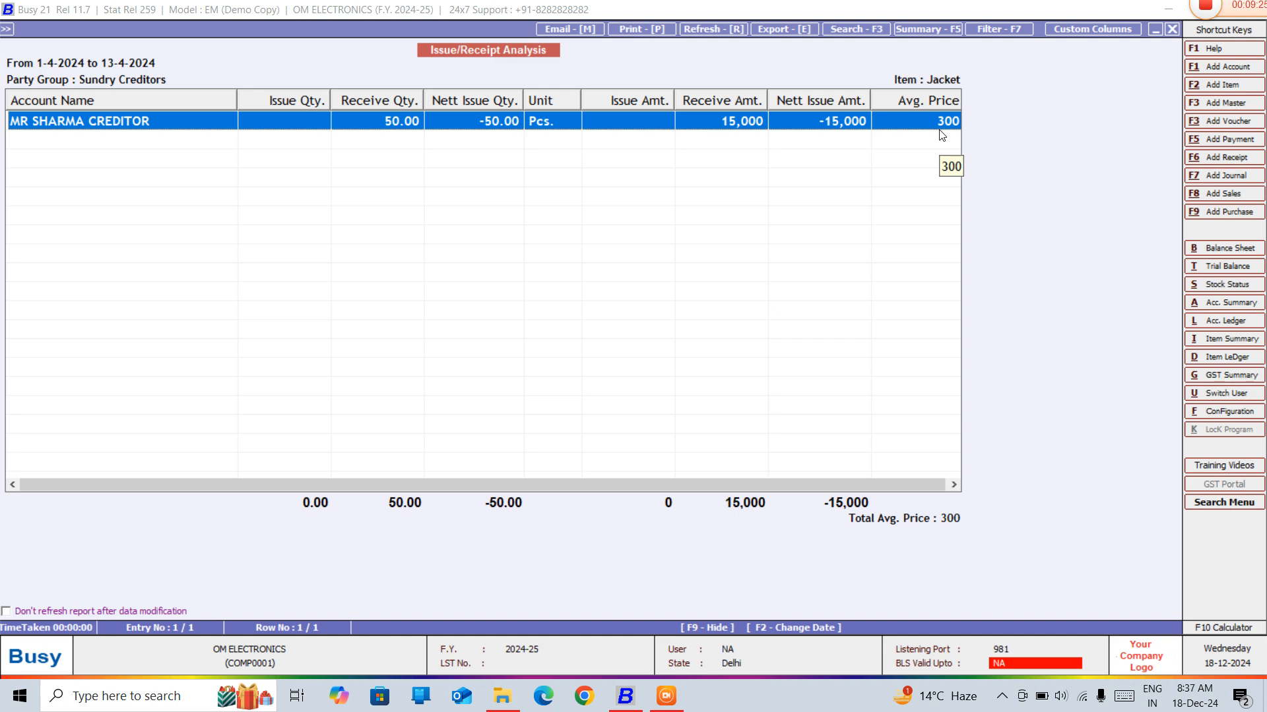
Close the Jacket issue-receipt report for Sundry Creditors and leave its report options, returning to the Issue-Receipt Analysis report list.
key("Escape")
key("Escape")
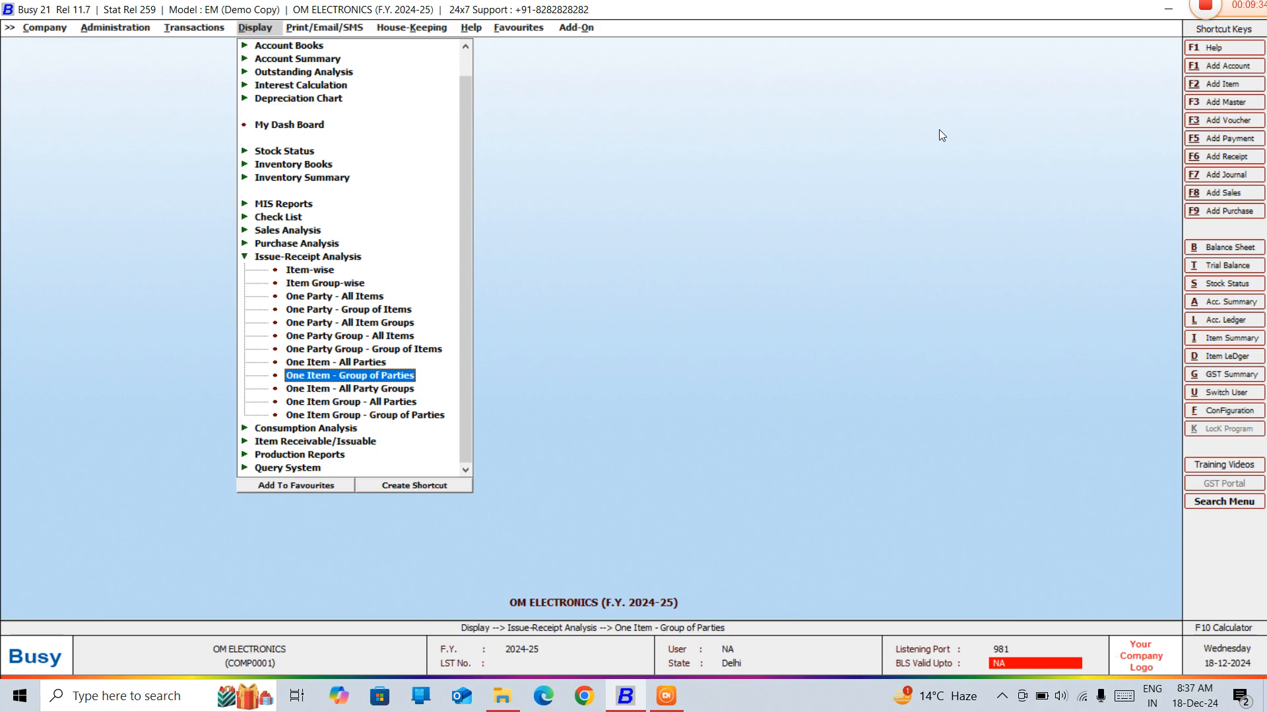
key("Down")
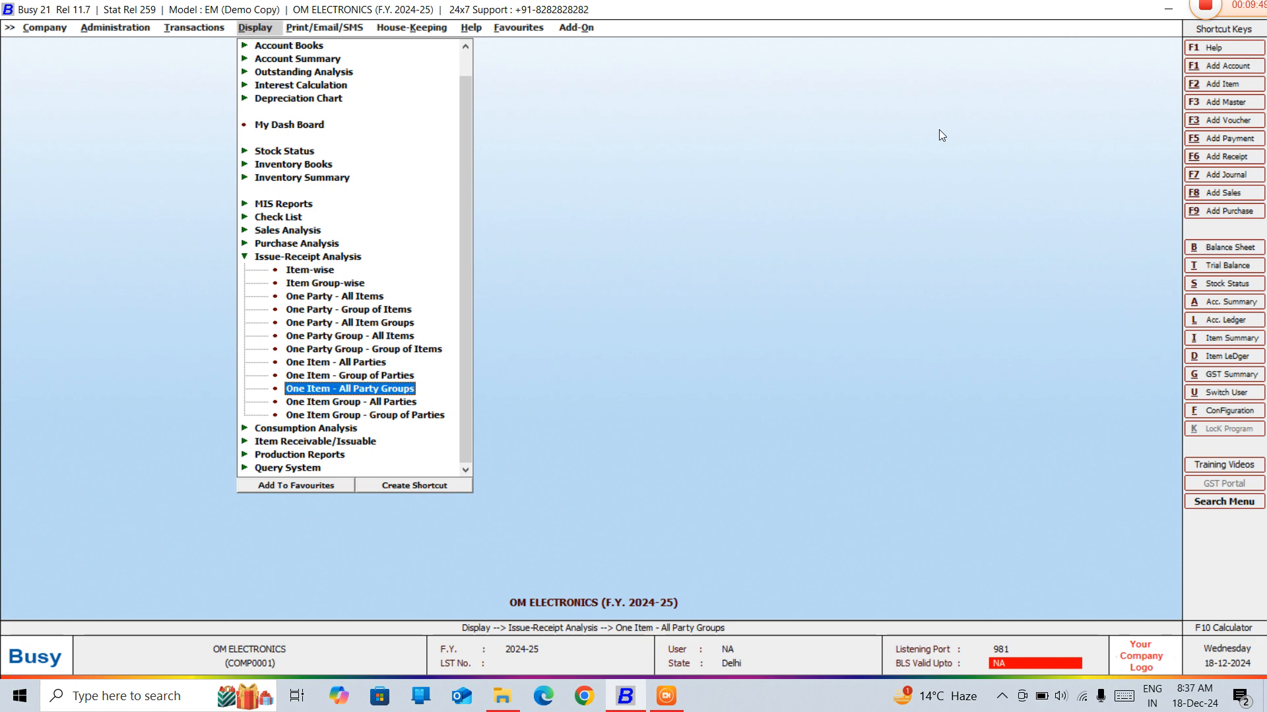
key("Down")
key("Down")
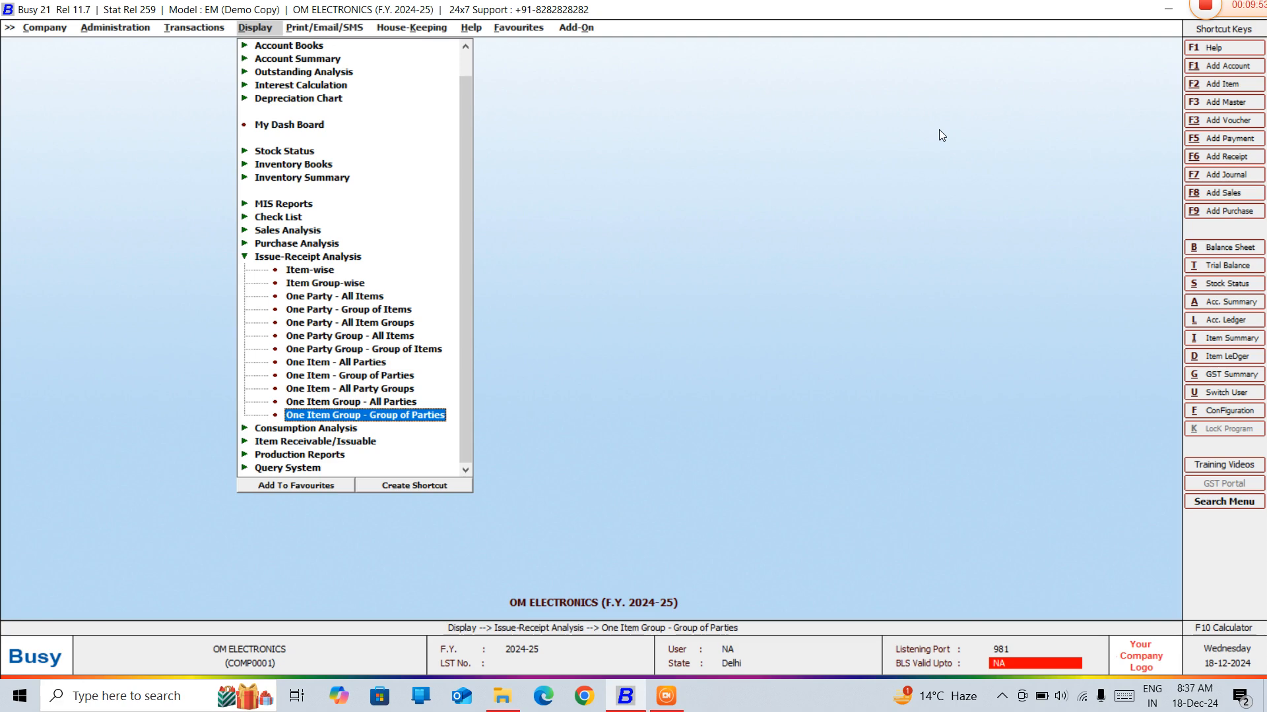
key("Up")
key("Up")
key("Up")
key("Up")
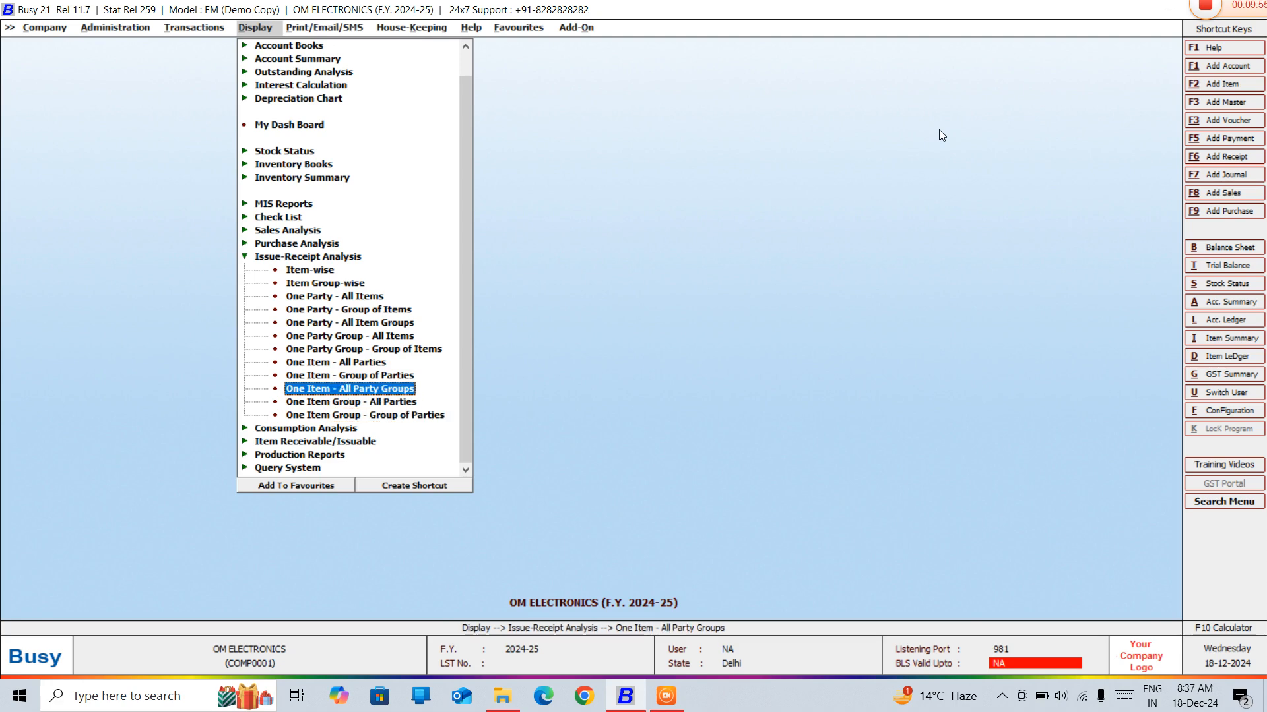
key("Down")
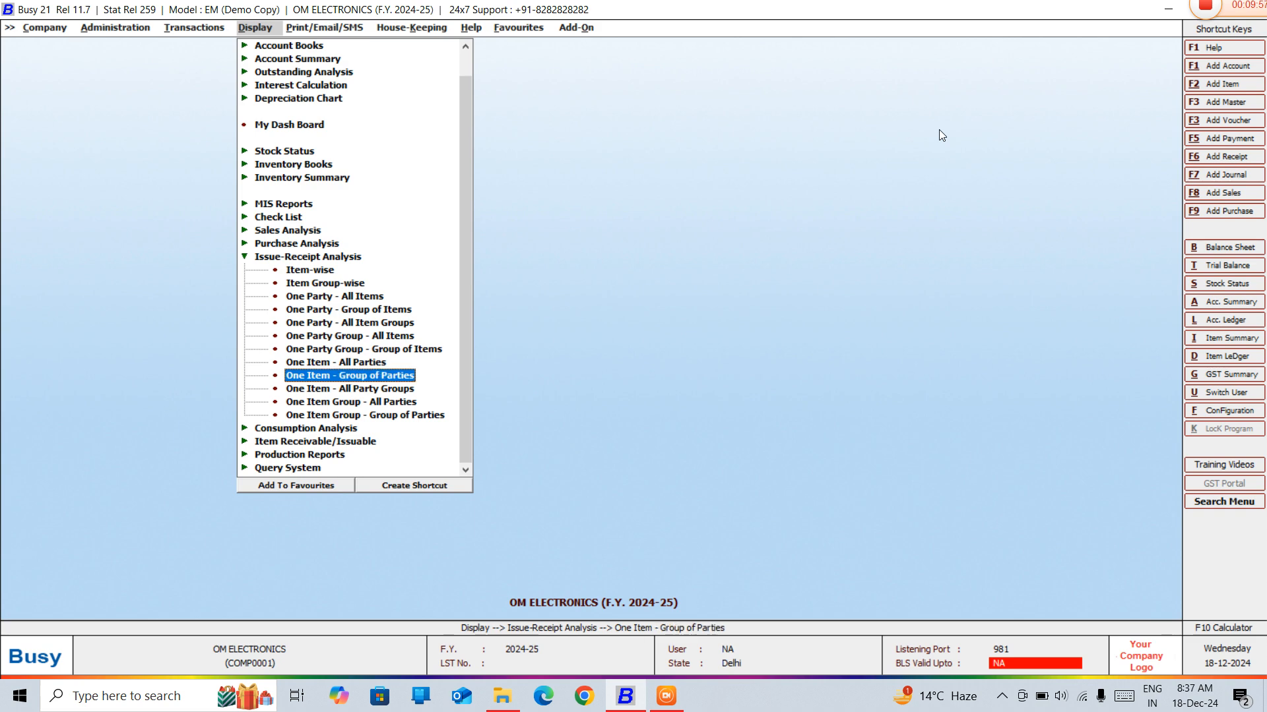
key("Down")
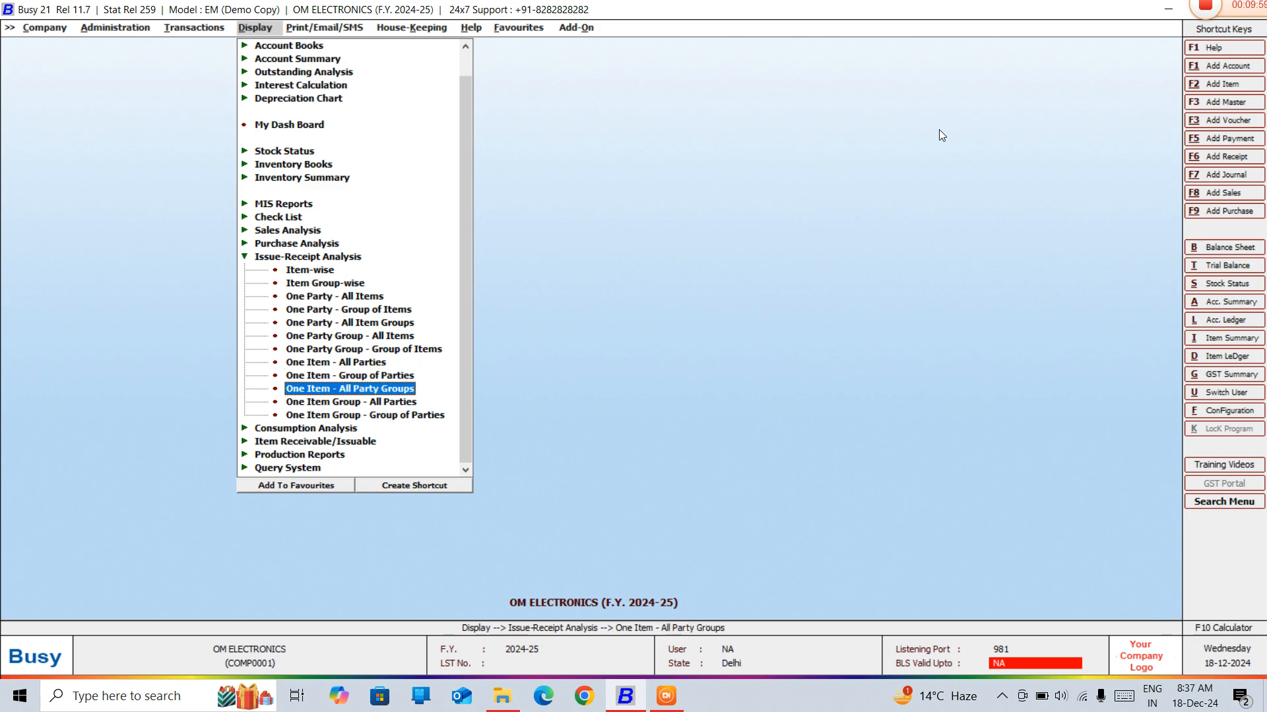